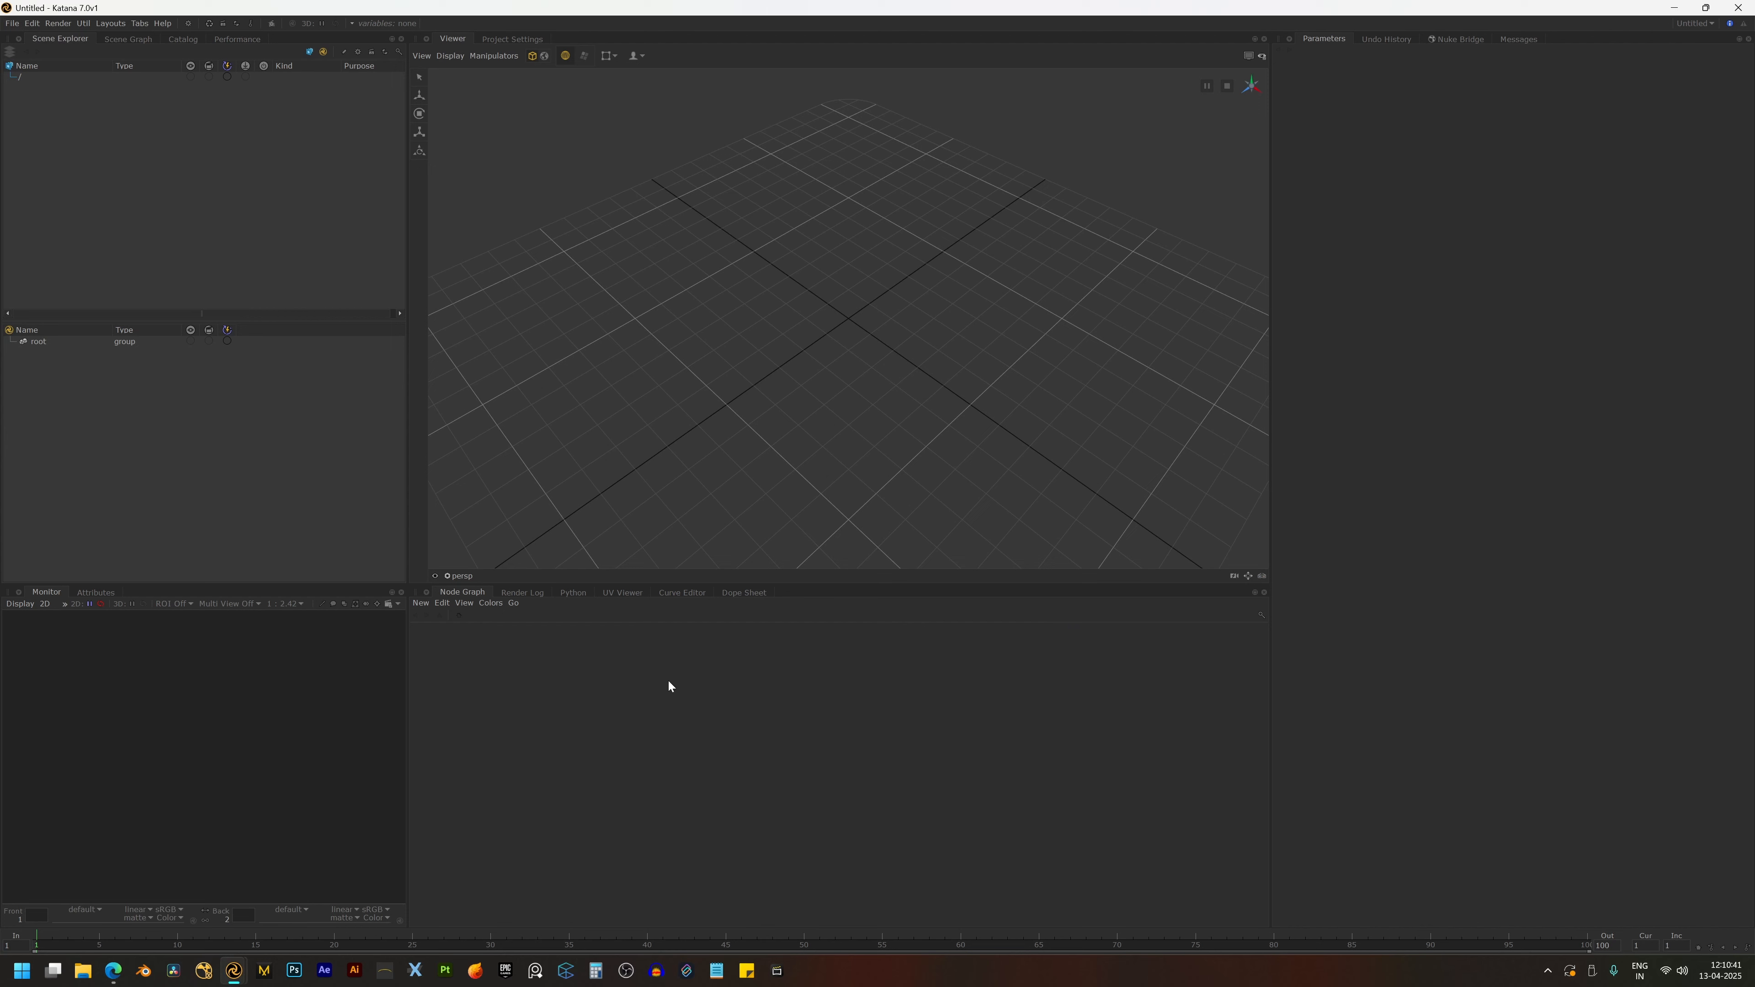
pyautogui.click(111, 25)
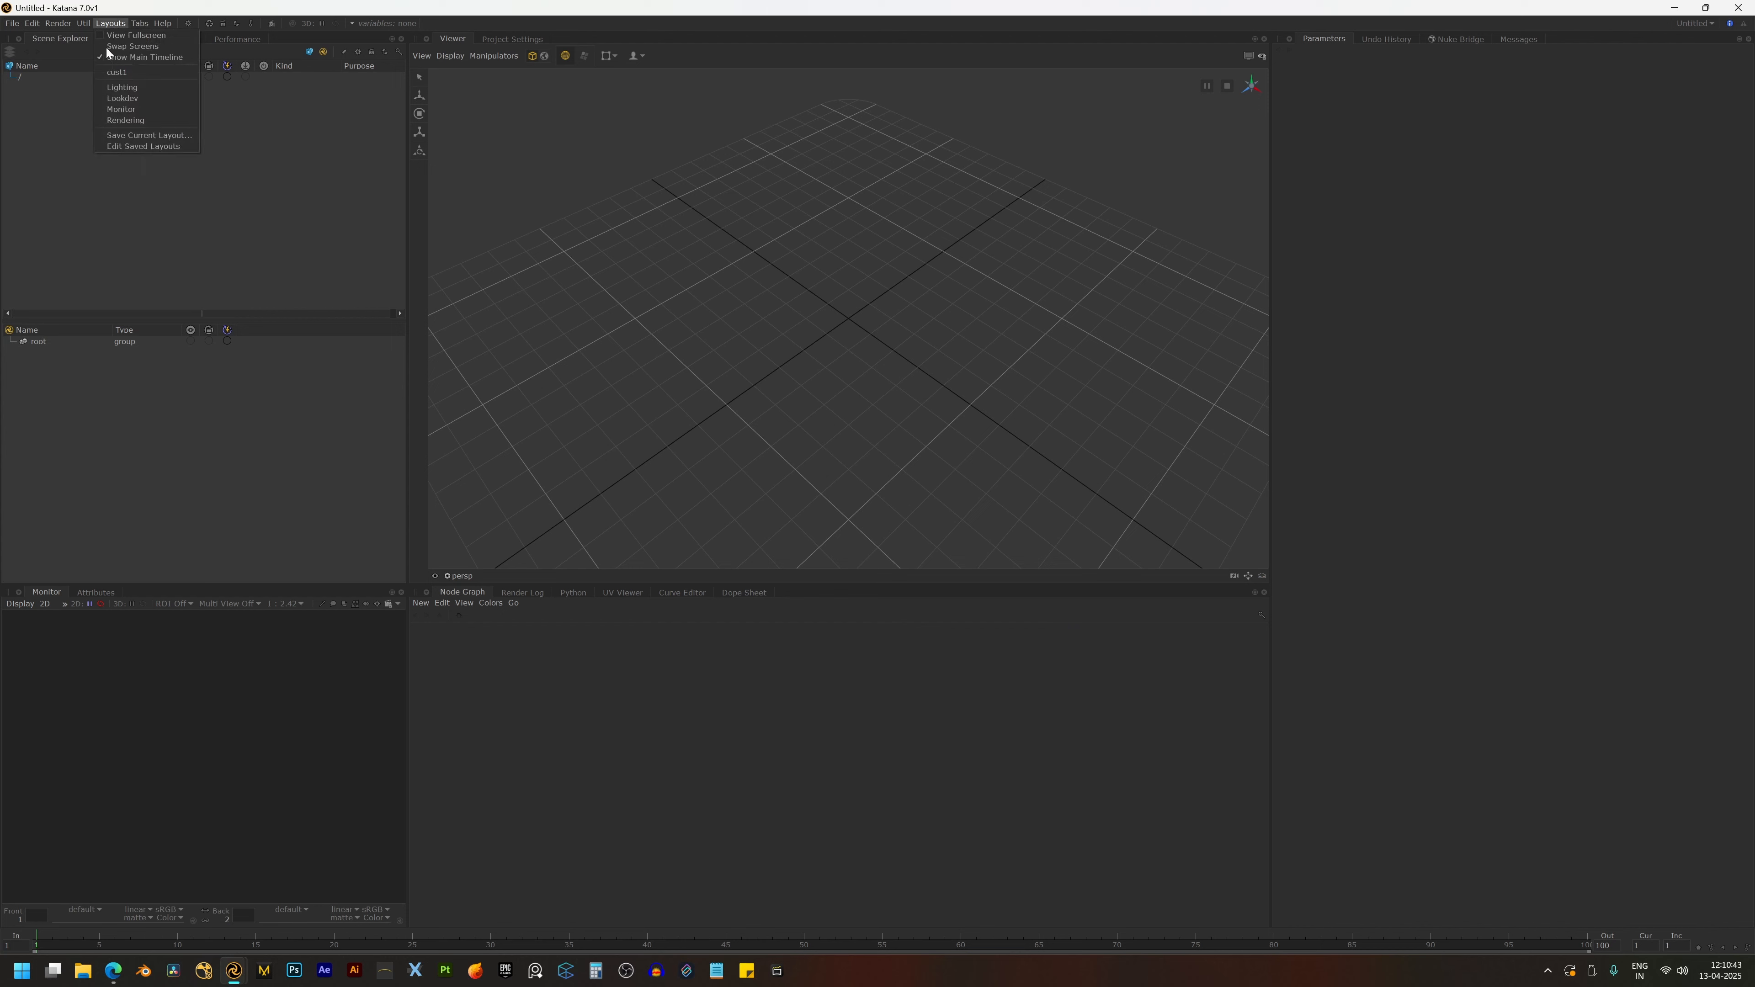
pyautogui.click(124, 83)
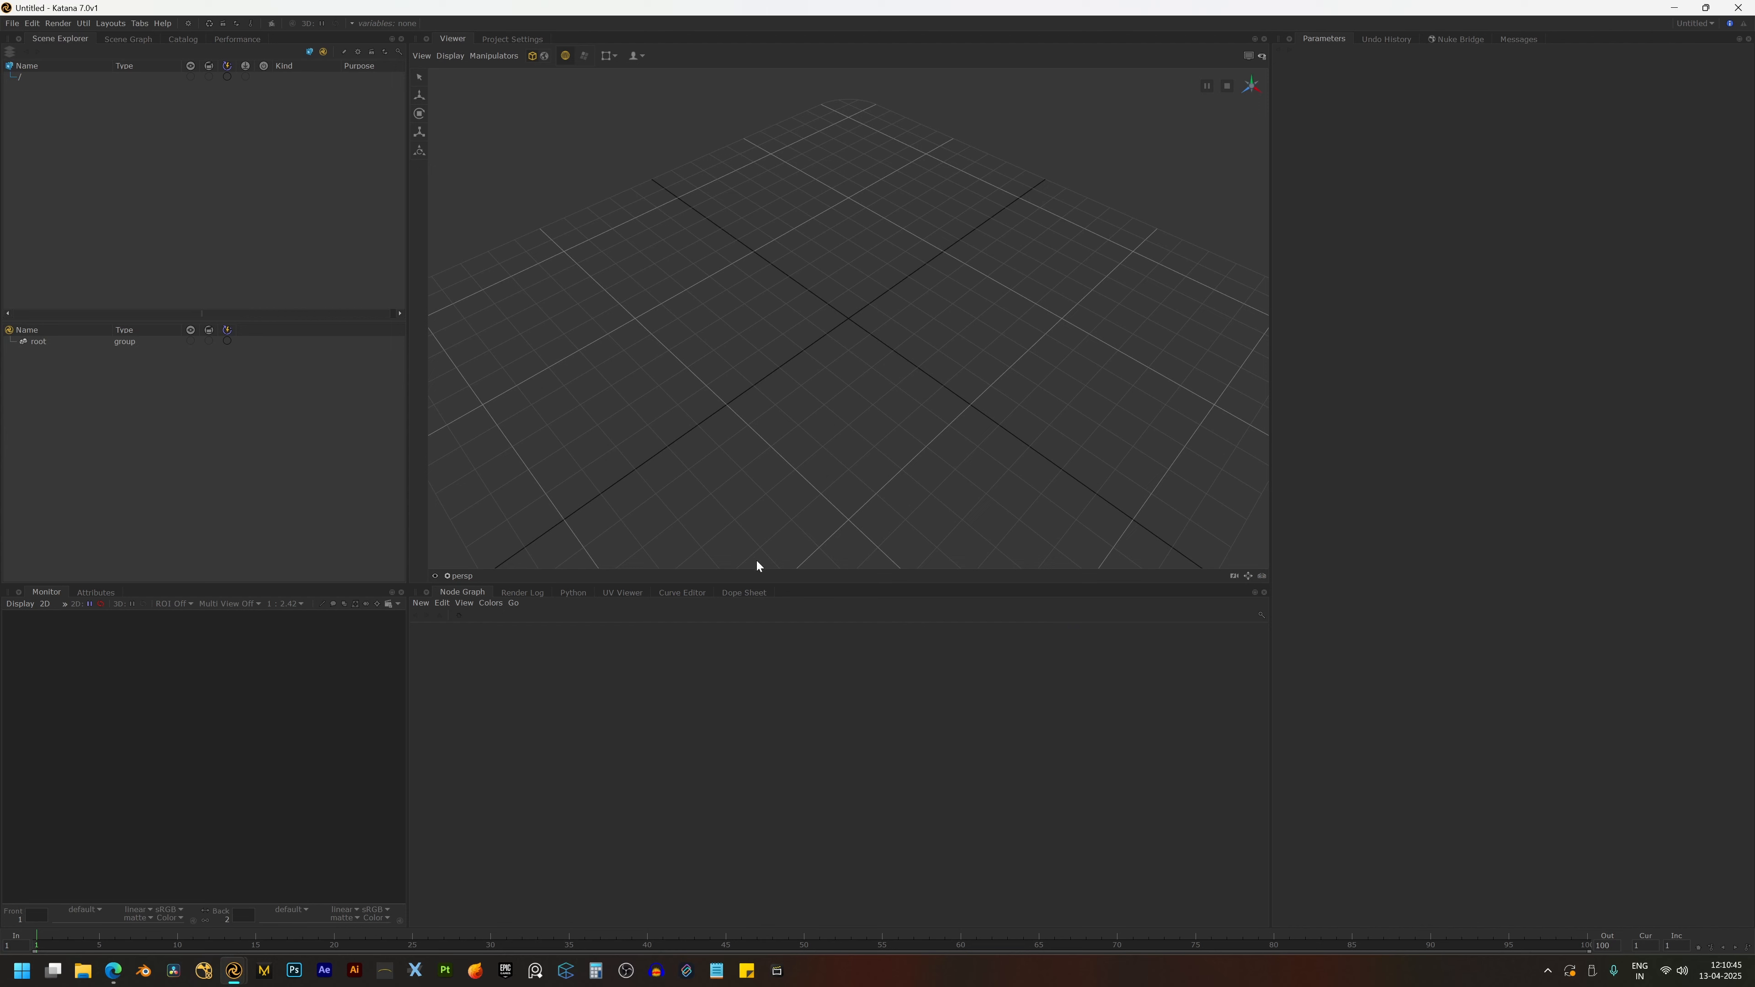
pyautogui.moveTo(823, 583); pyautogui.dragTo(802, 445)
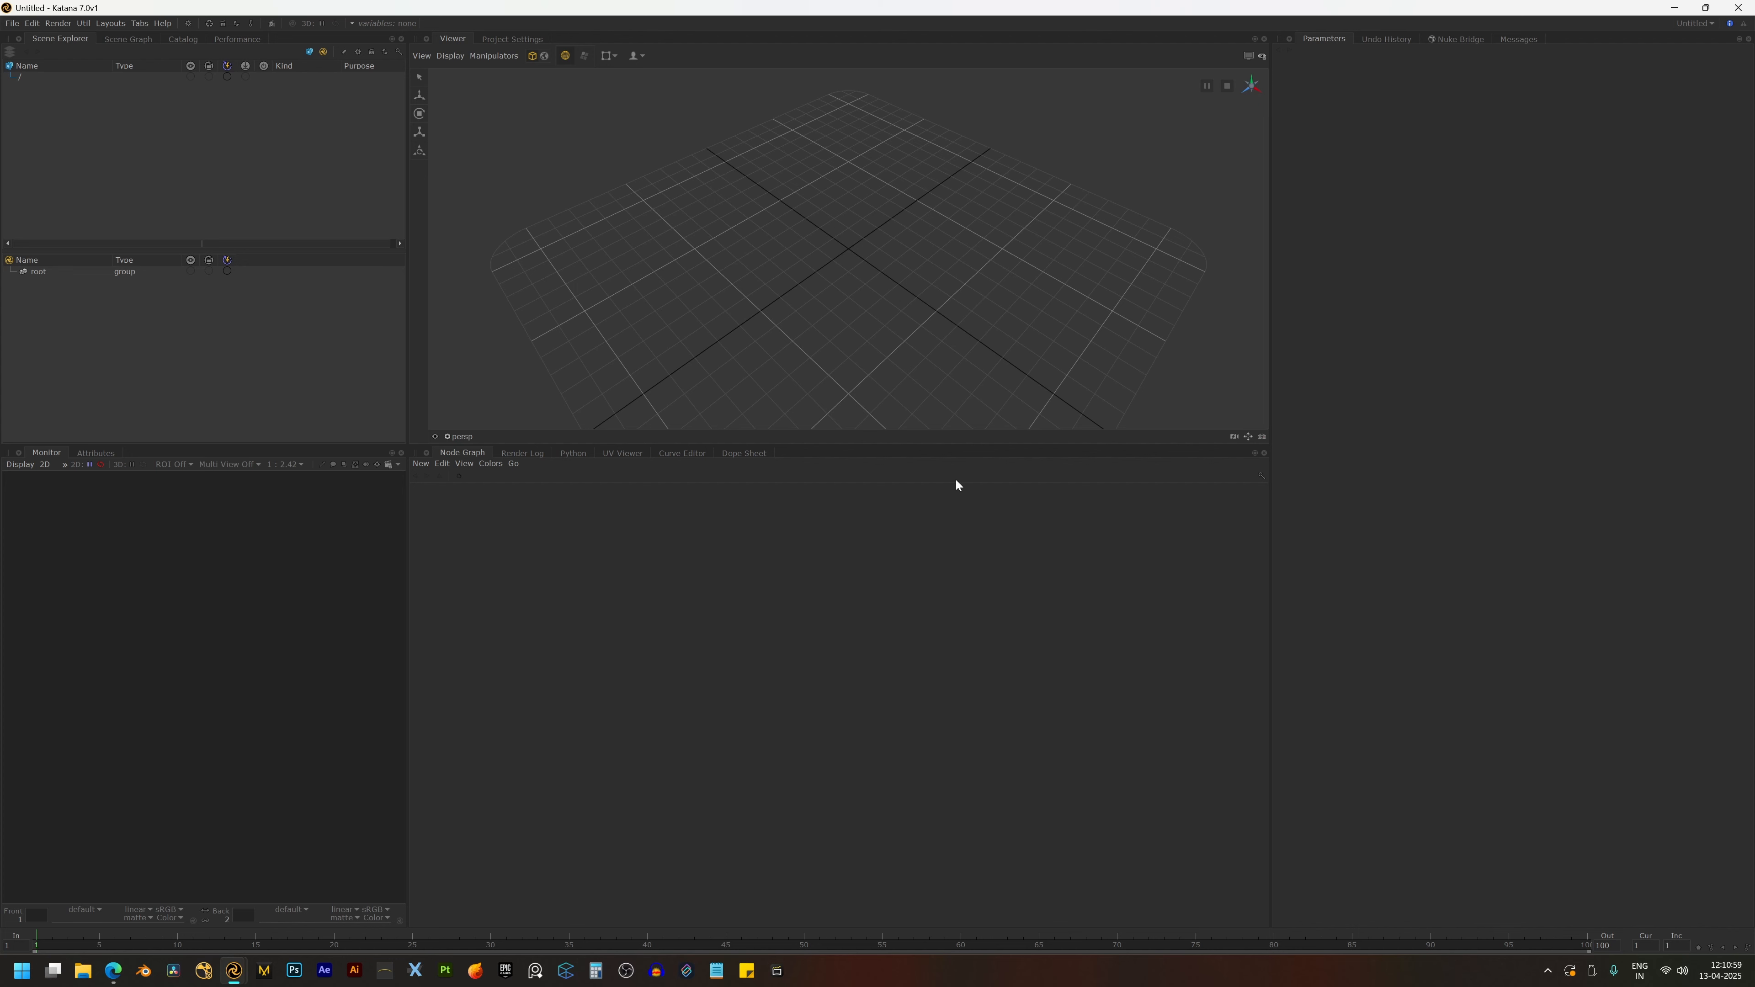
pyautogui.moveTo(941, 445); pyautogui.dragTo(936, 577)
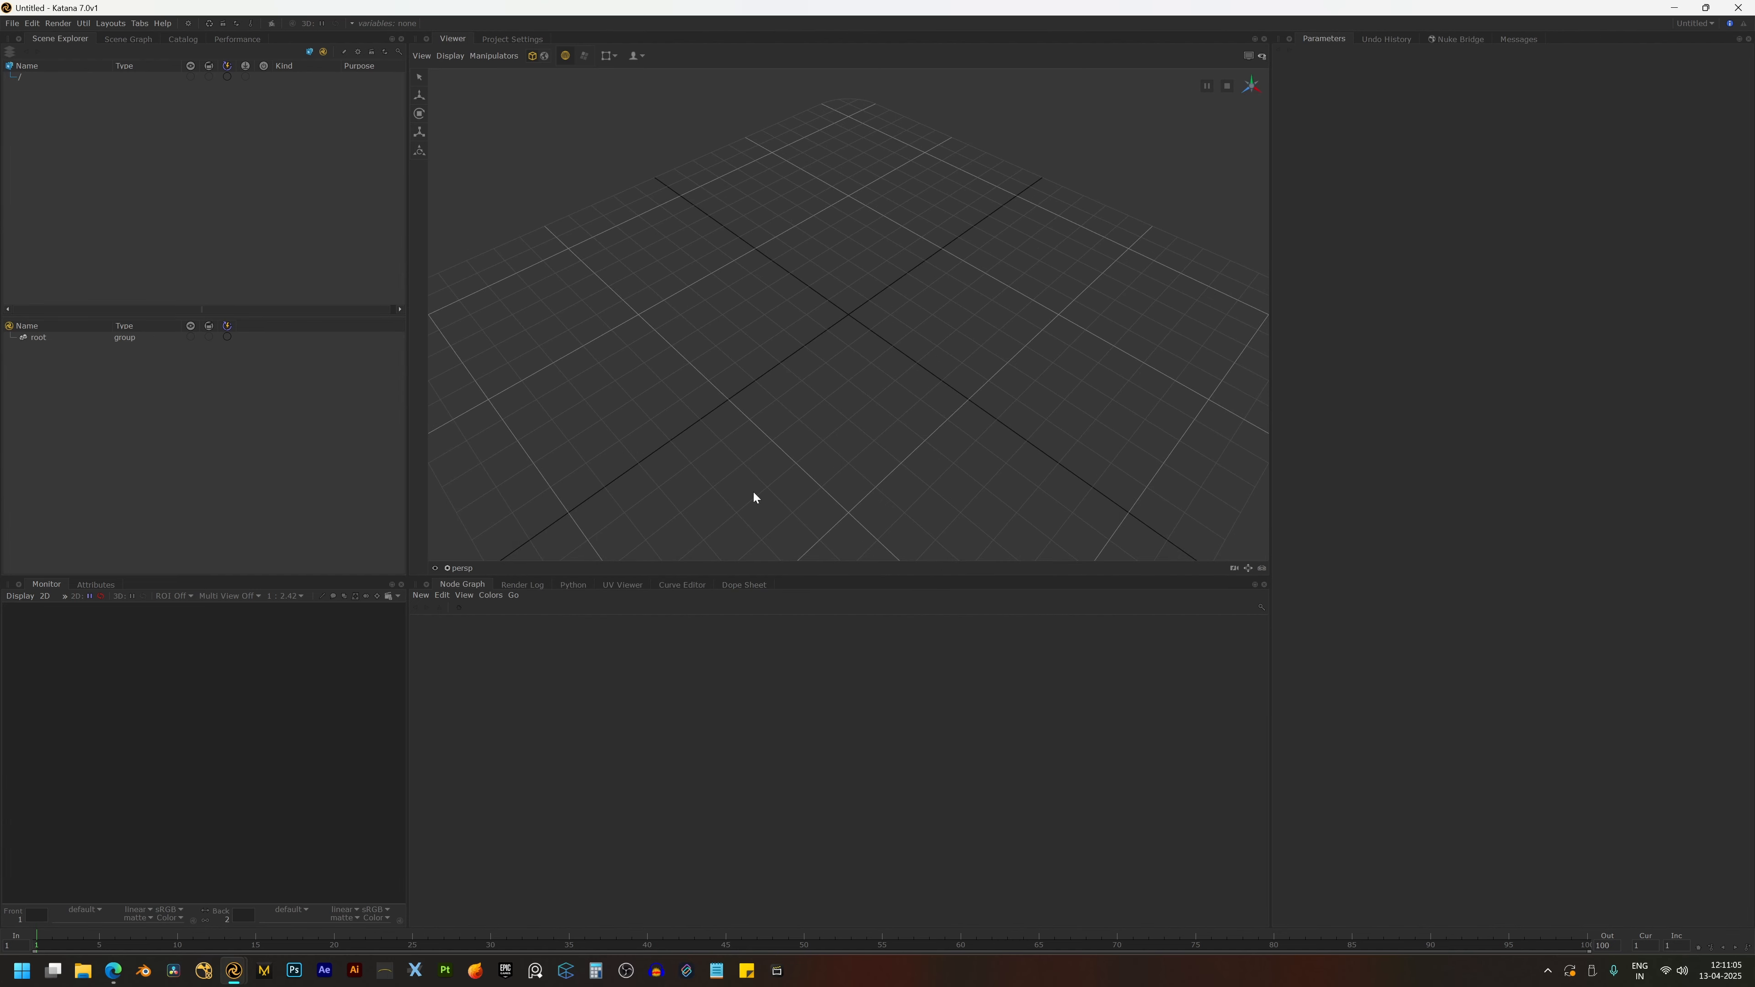
# - Add a PrimitiveCreate node to the node graph
pyautogui.scroll(-5, 804, 327)
pyautogui.press('Tab')
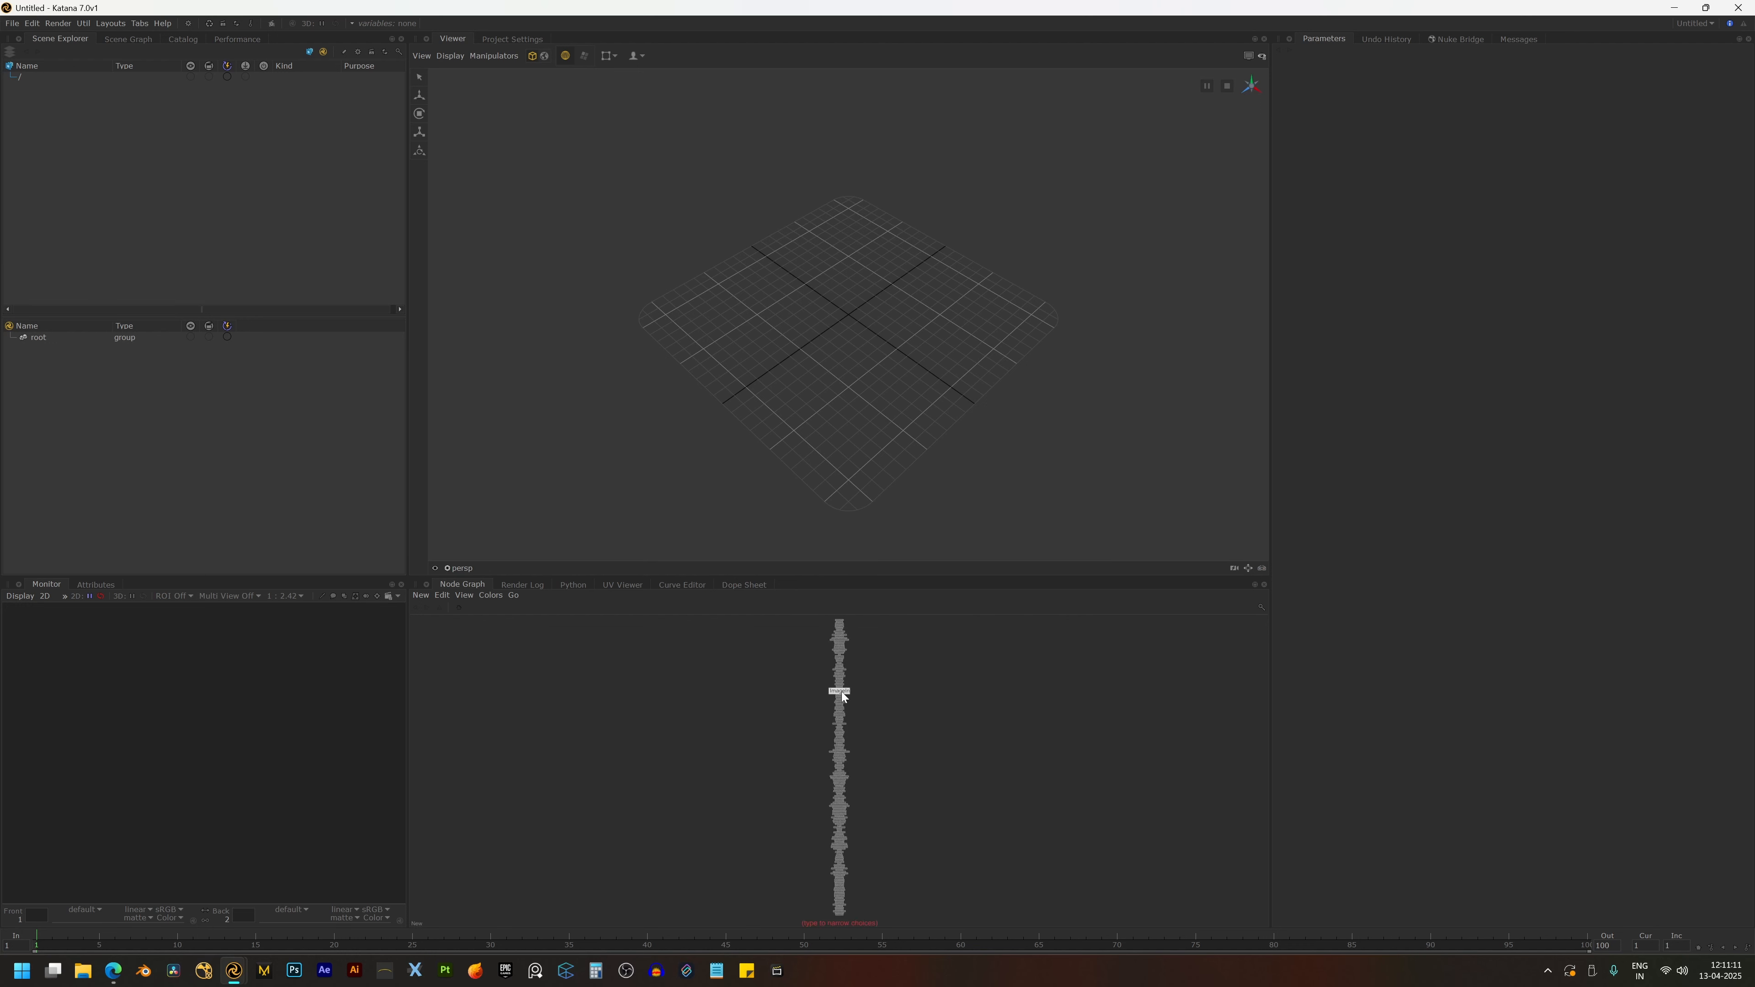
pyautogui.press('Escape')
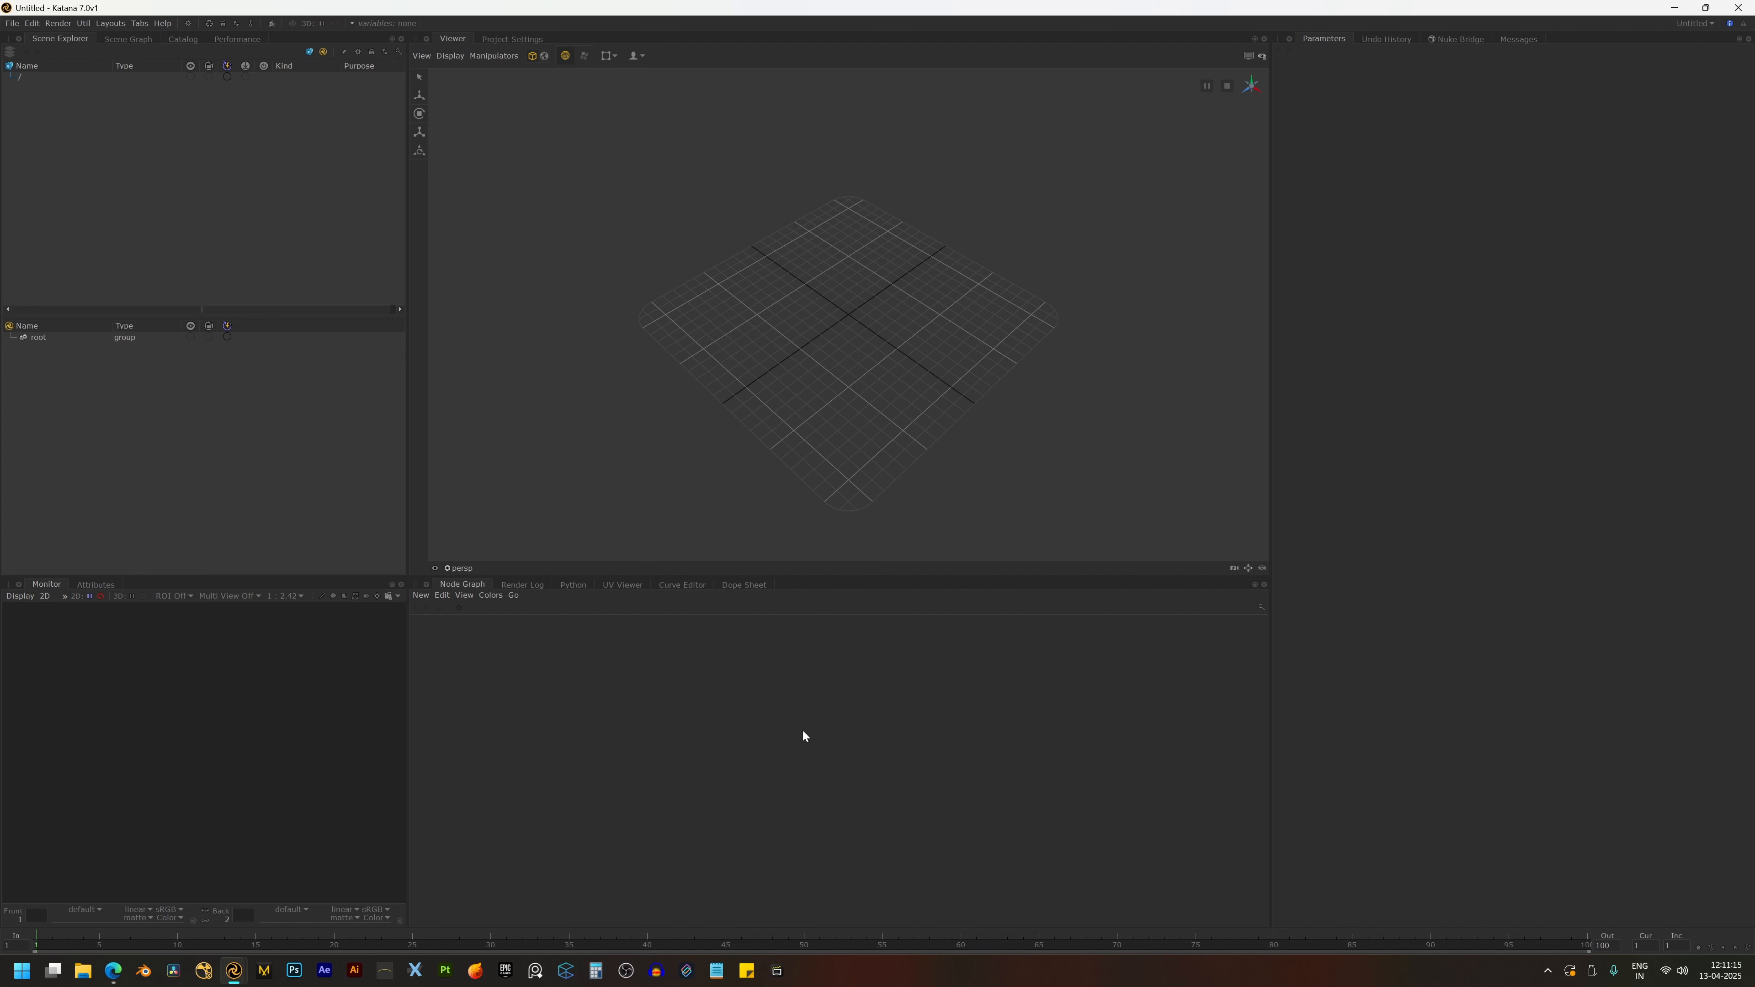
pyautogui.press('Tab')
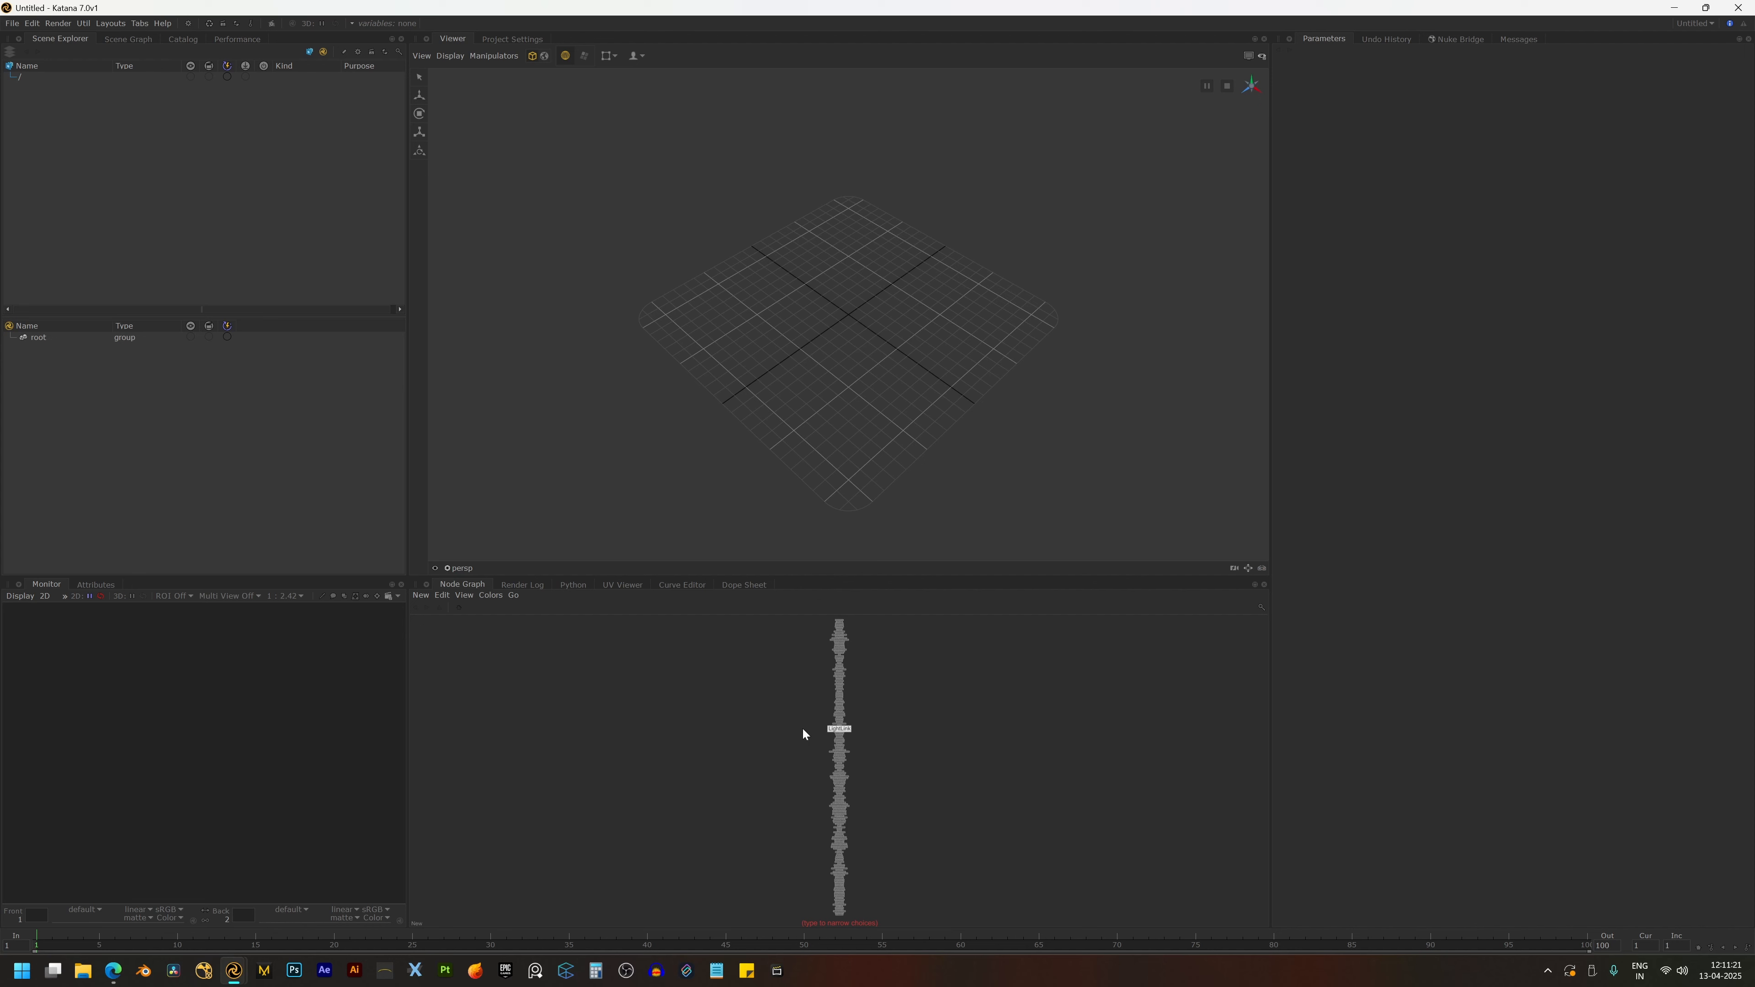
pyautogui.write('prim')
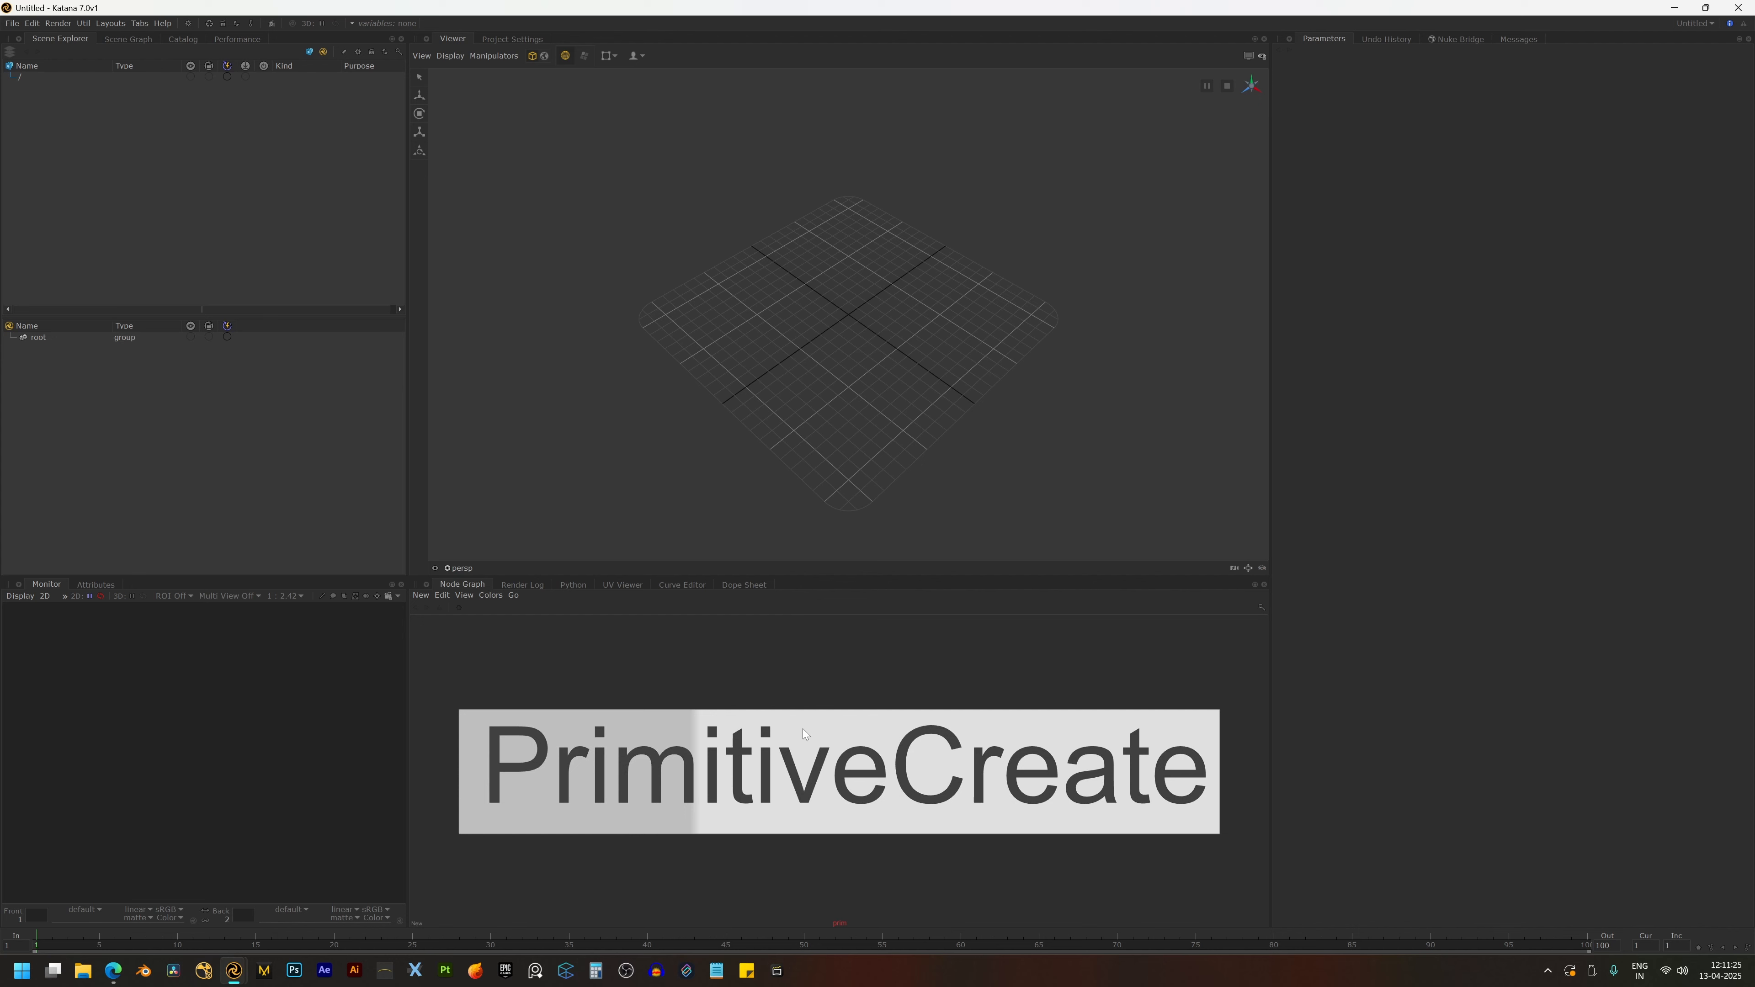
pyautogui.press('Return')
pyautogui.scroll(8, 803, 720)
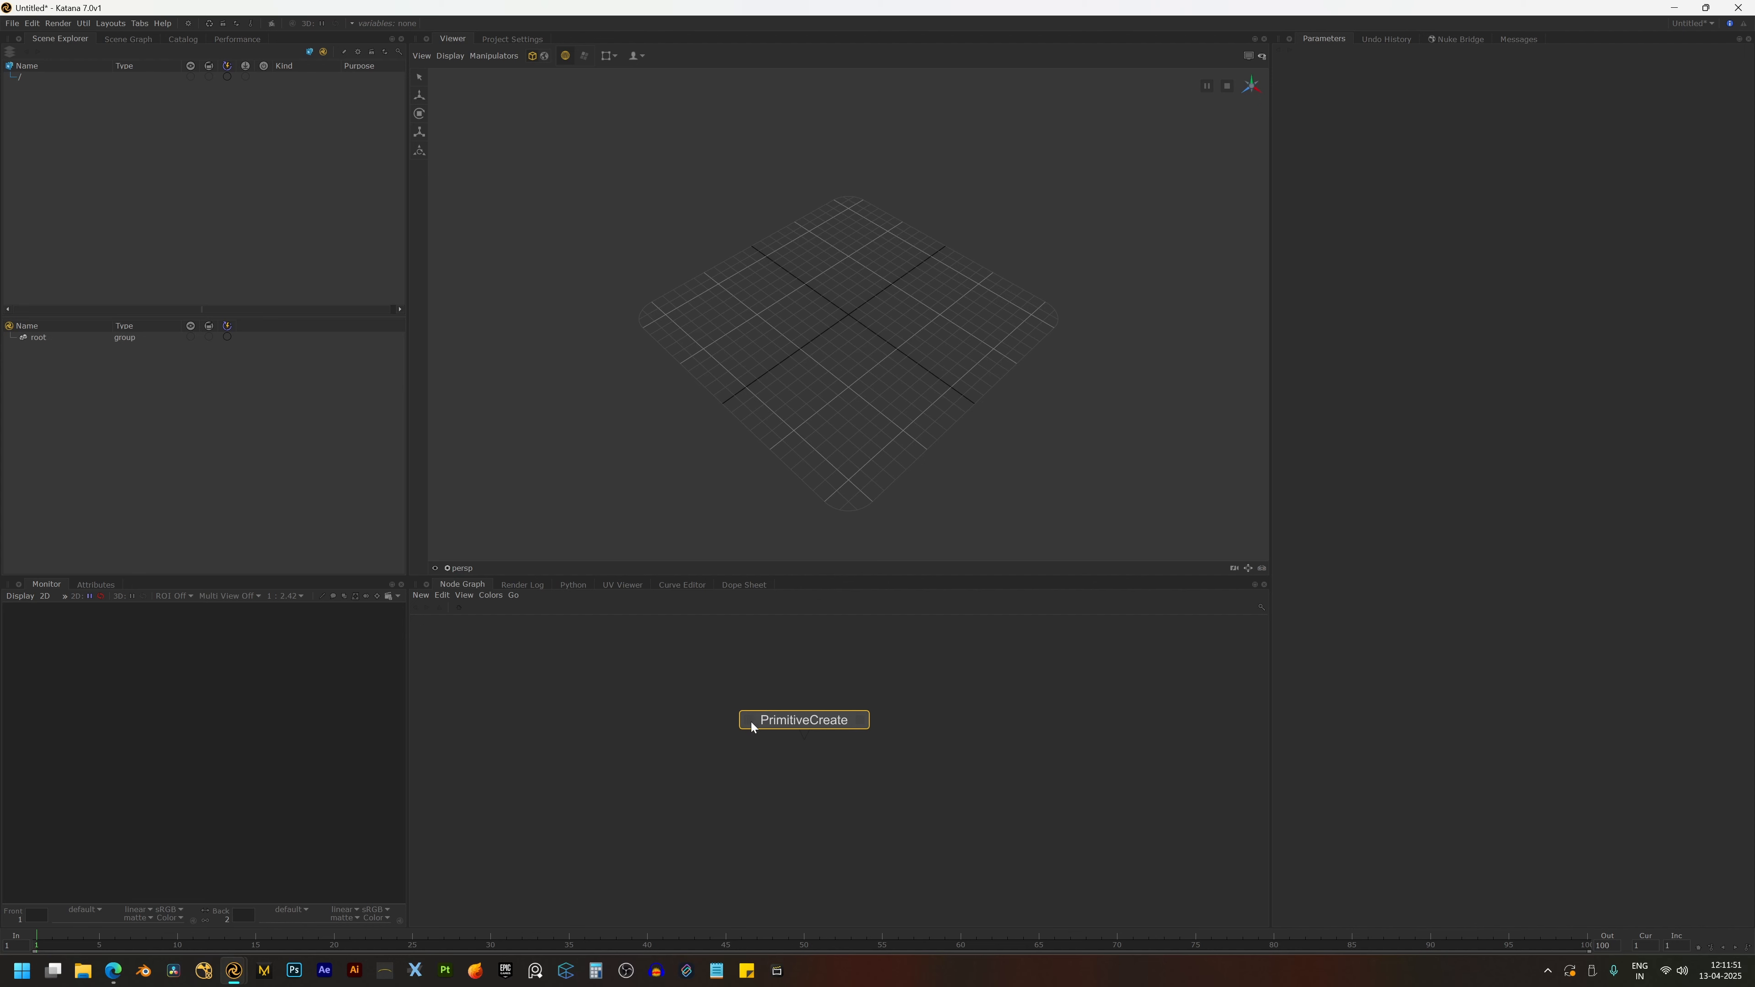
# - Maximize the Node Graph pane and restore it, and do the same with the Parameters pane
pyautogui.scroll(8, 753, 722)
pyautogui.scroll(-4, 752, 722)
pyautogui.moveTo(782, 727); pyautogui.dragTo(550, 753, button='middle')
pyautogui.scroll(4, 718, 738)
pyautogui.press('space')
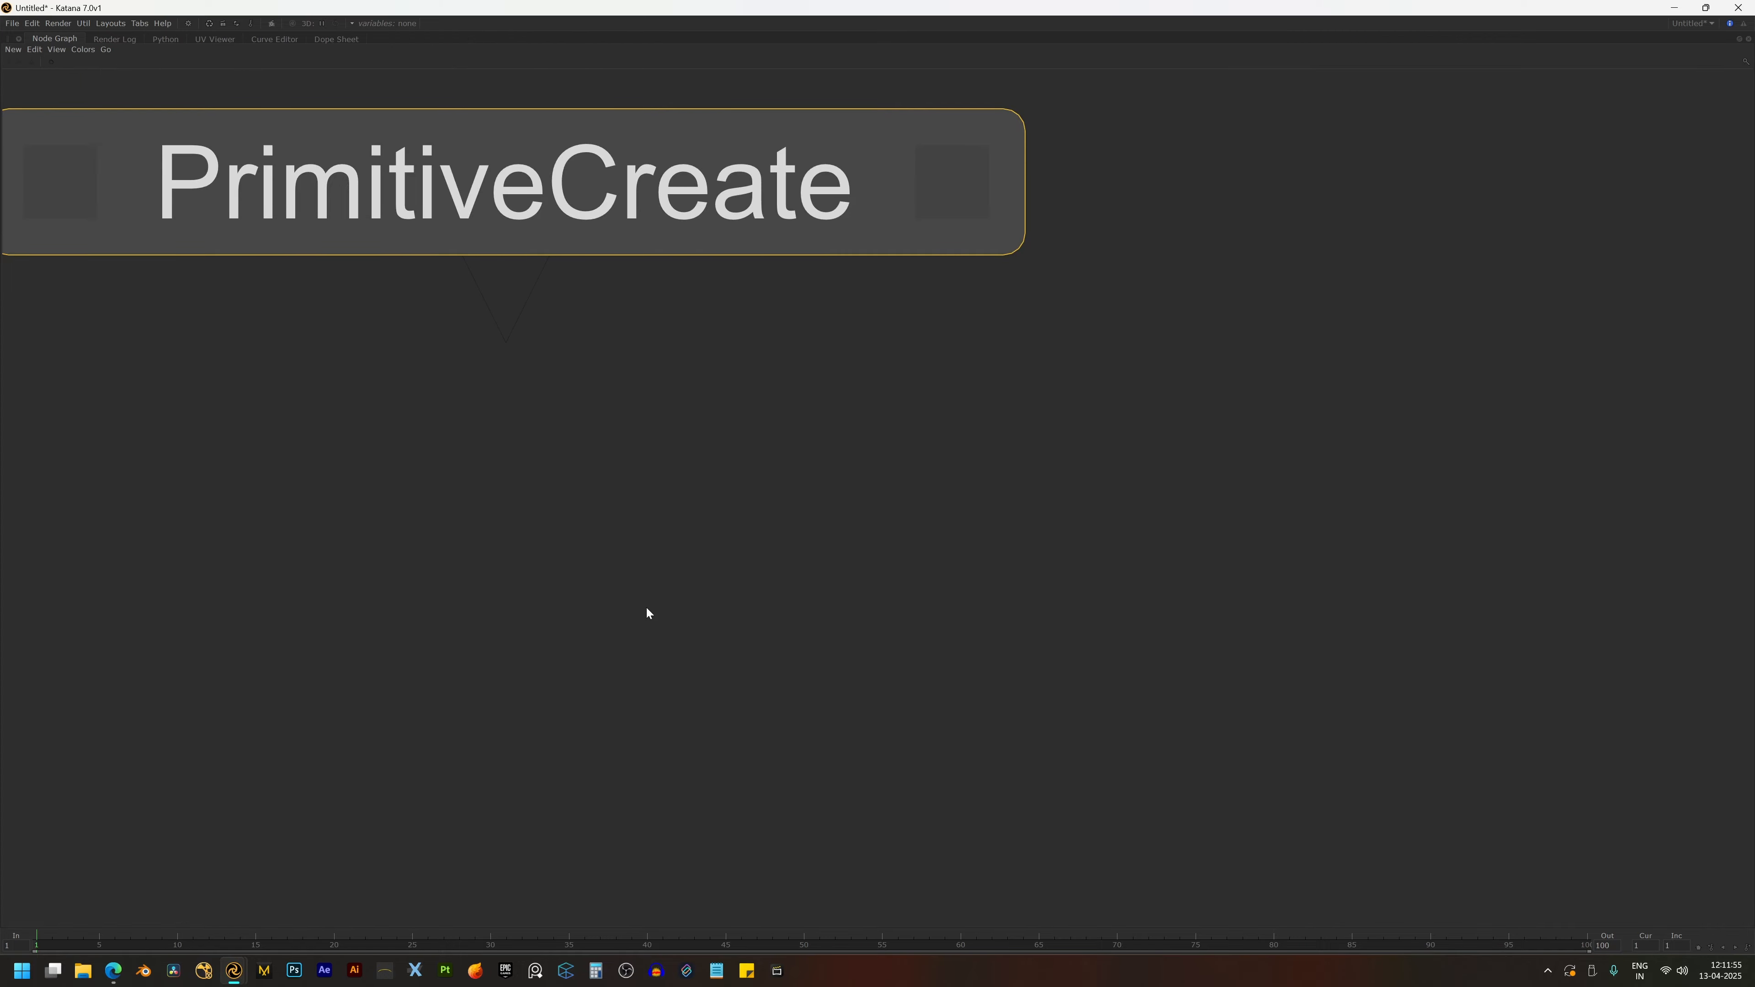
pyautogui.moveTo(647, 612); pyautogui.dragTo(861, 686, button='middle')
pyautogui.press('space')
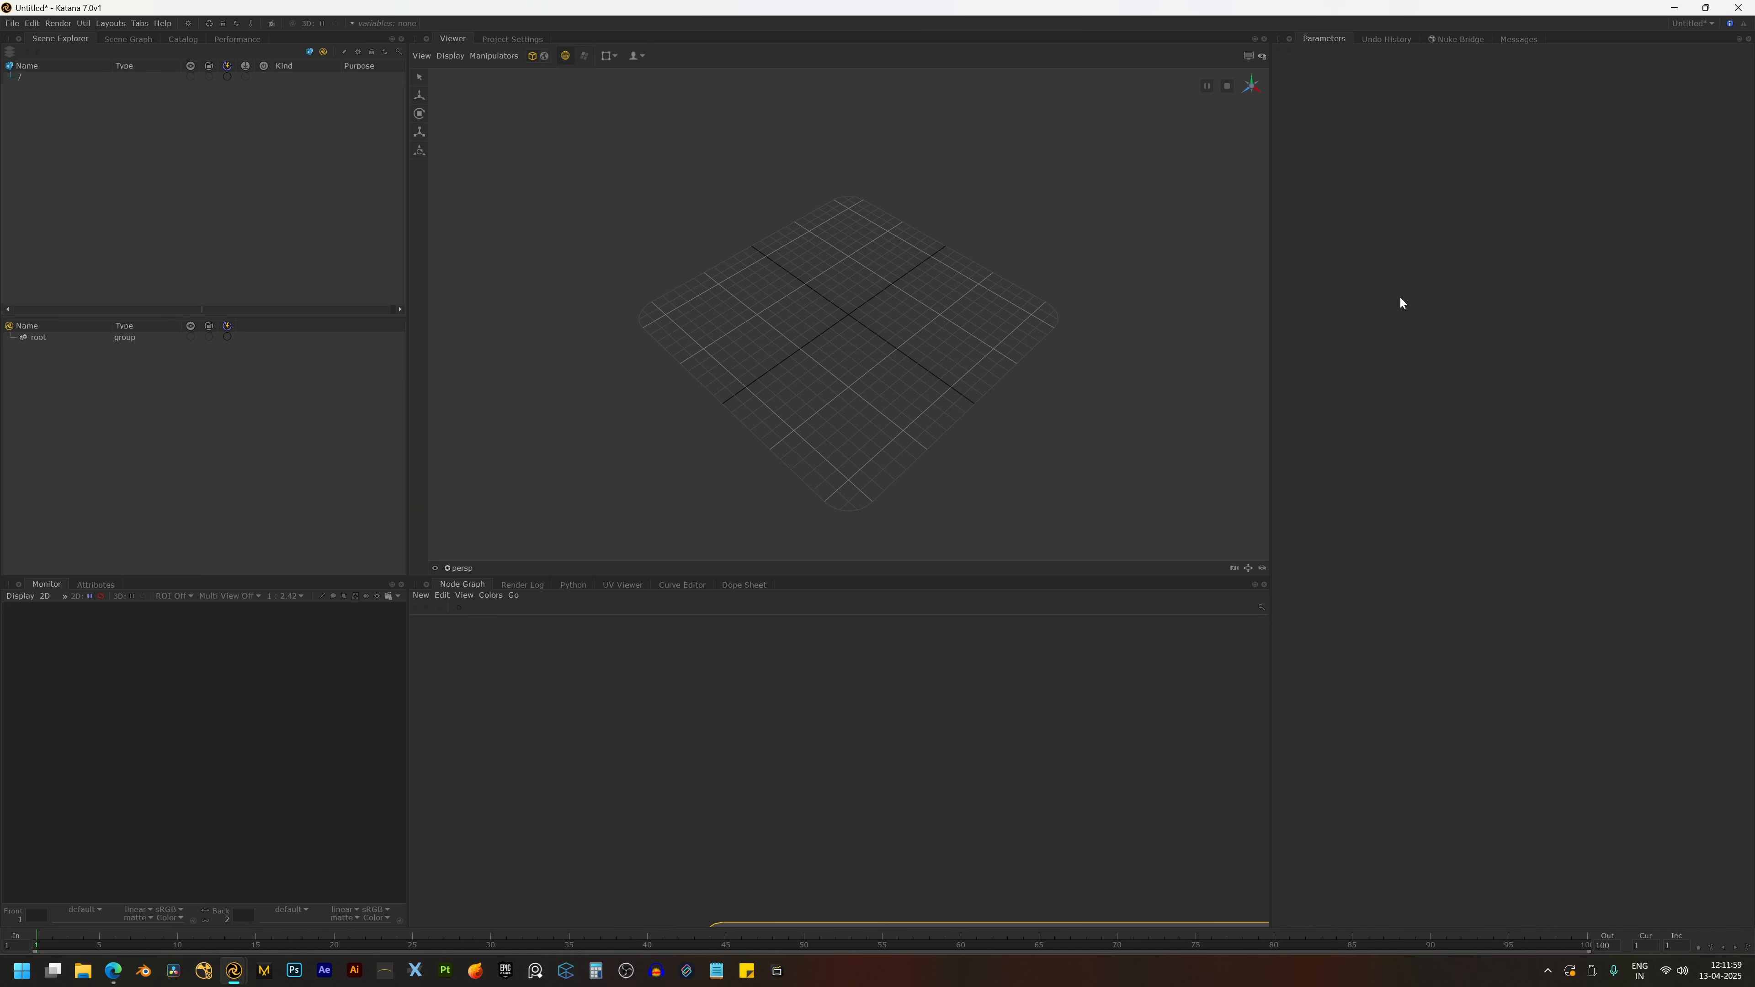
pyautogui.press('space')
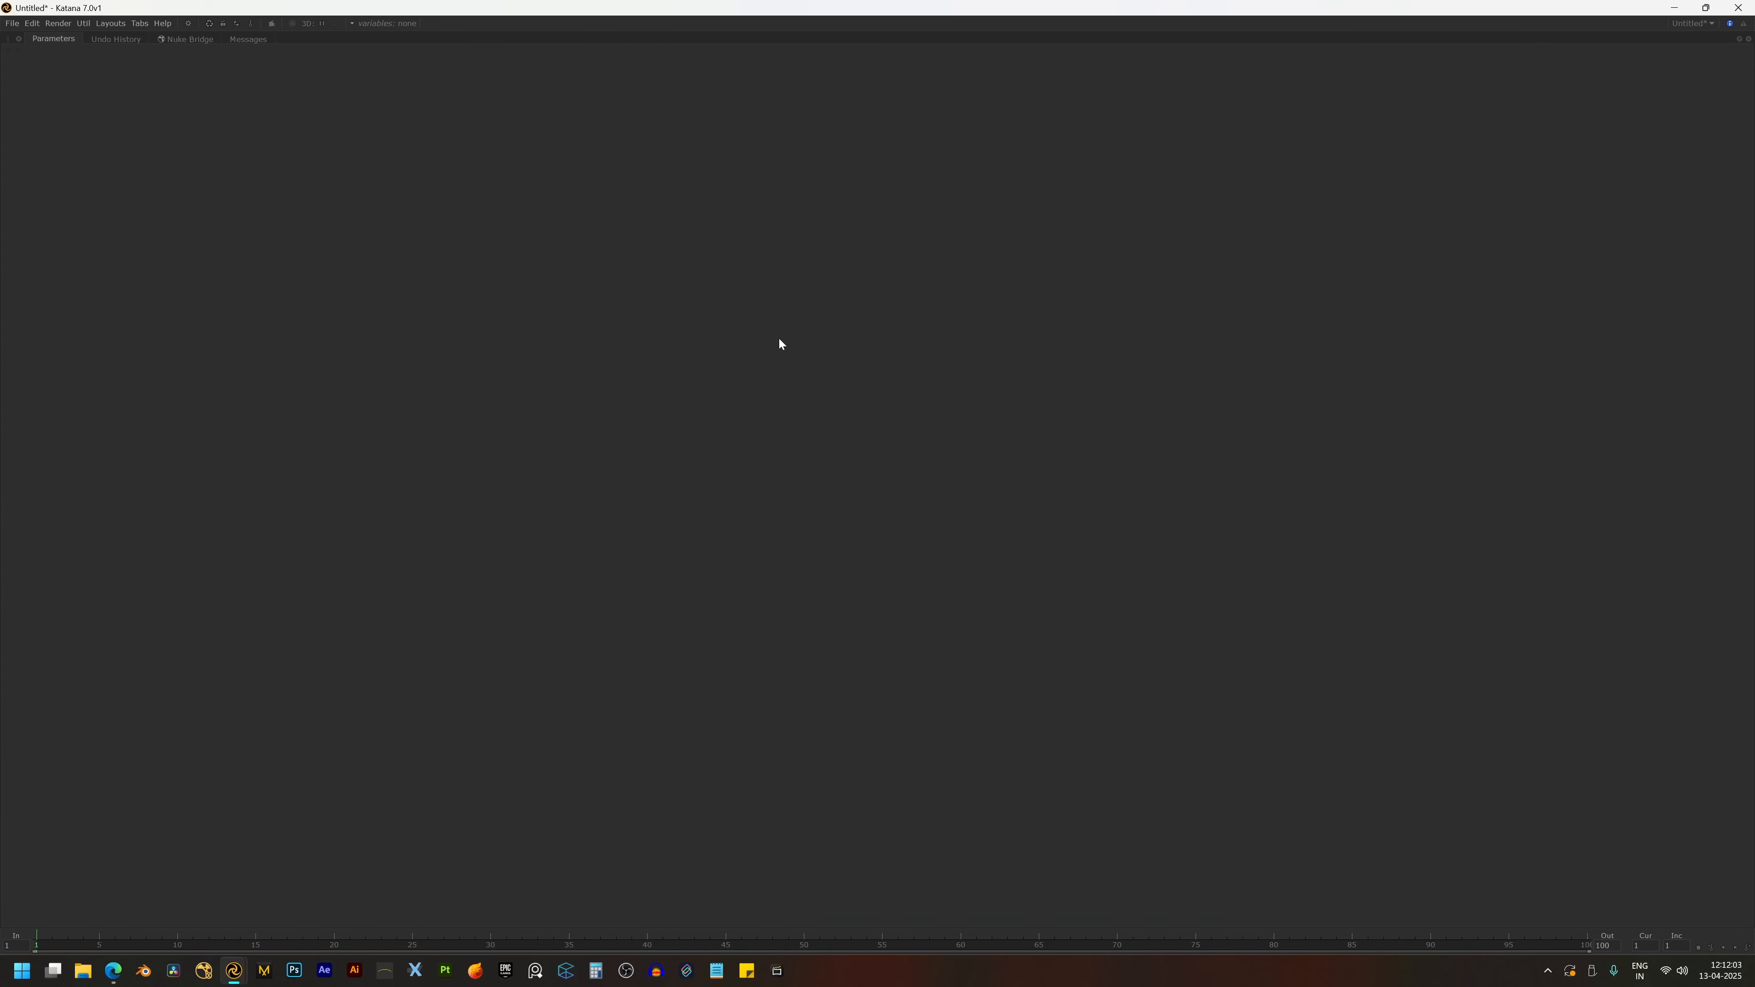
pyautogui.press('space')
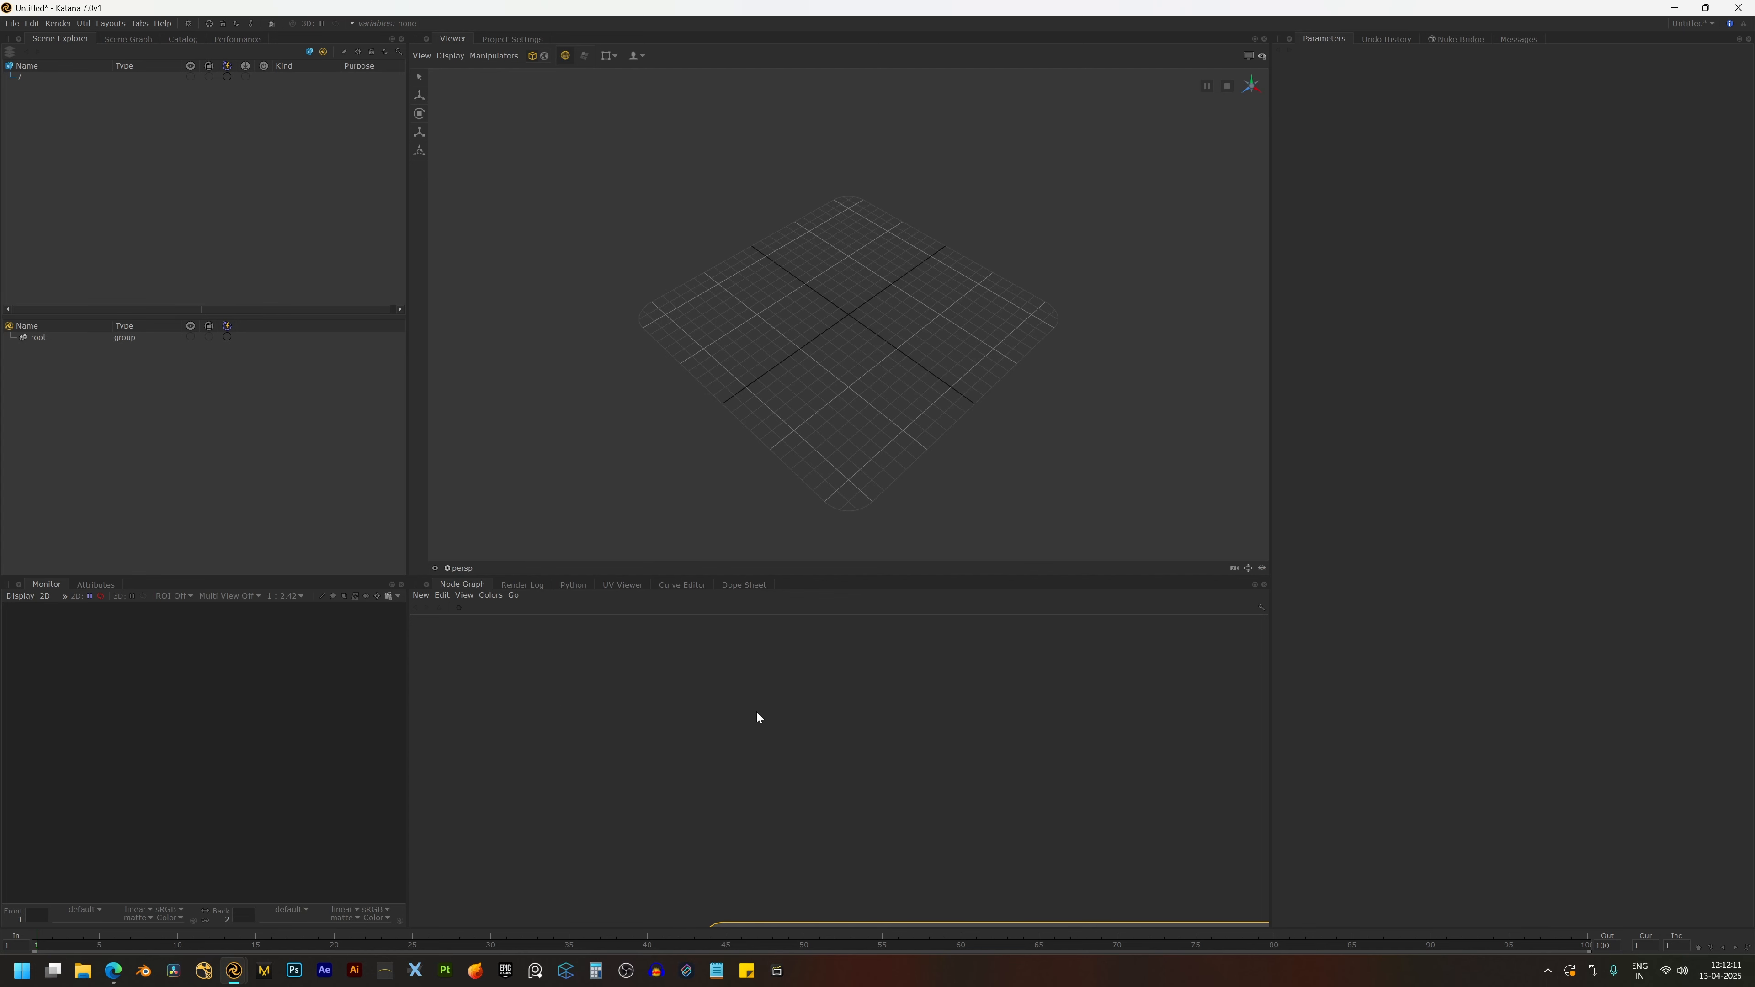
# - Turn on the view and edit flags of the PrimitiveCreate node and bring up the Scene Graph
pyautogui.press('space')
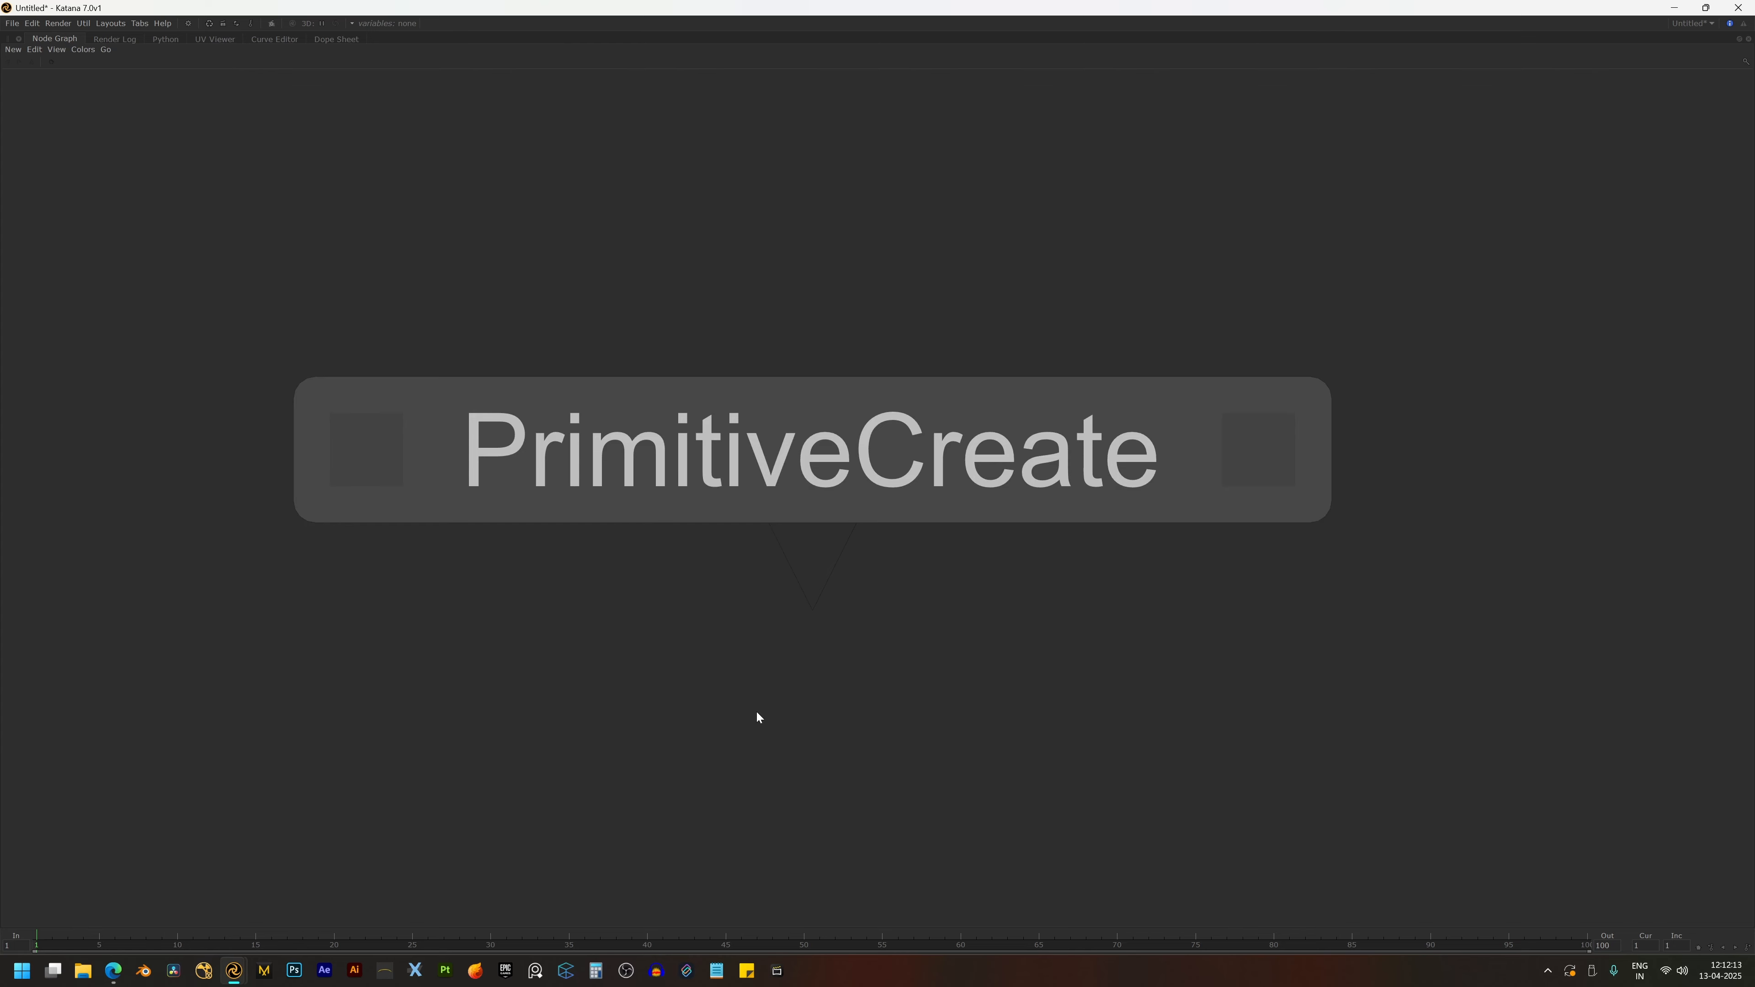
pyautogui.scroll(1, 789, 708)
pyautogui.scroll(-1, 789, 707)
pyautogui.moveTo(789, 707); pyautogui.dragTo(784, 775, button='middle')
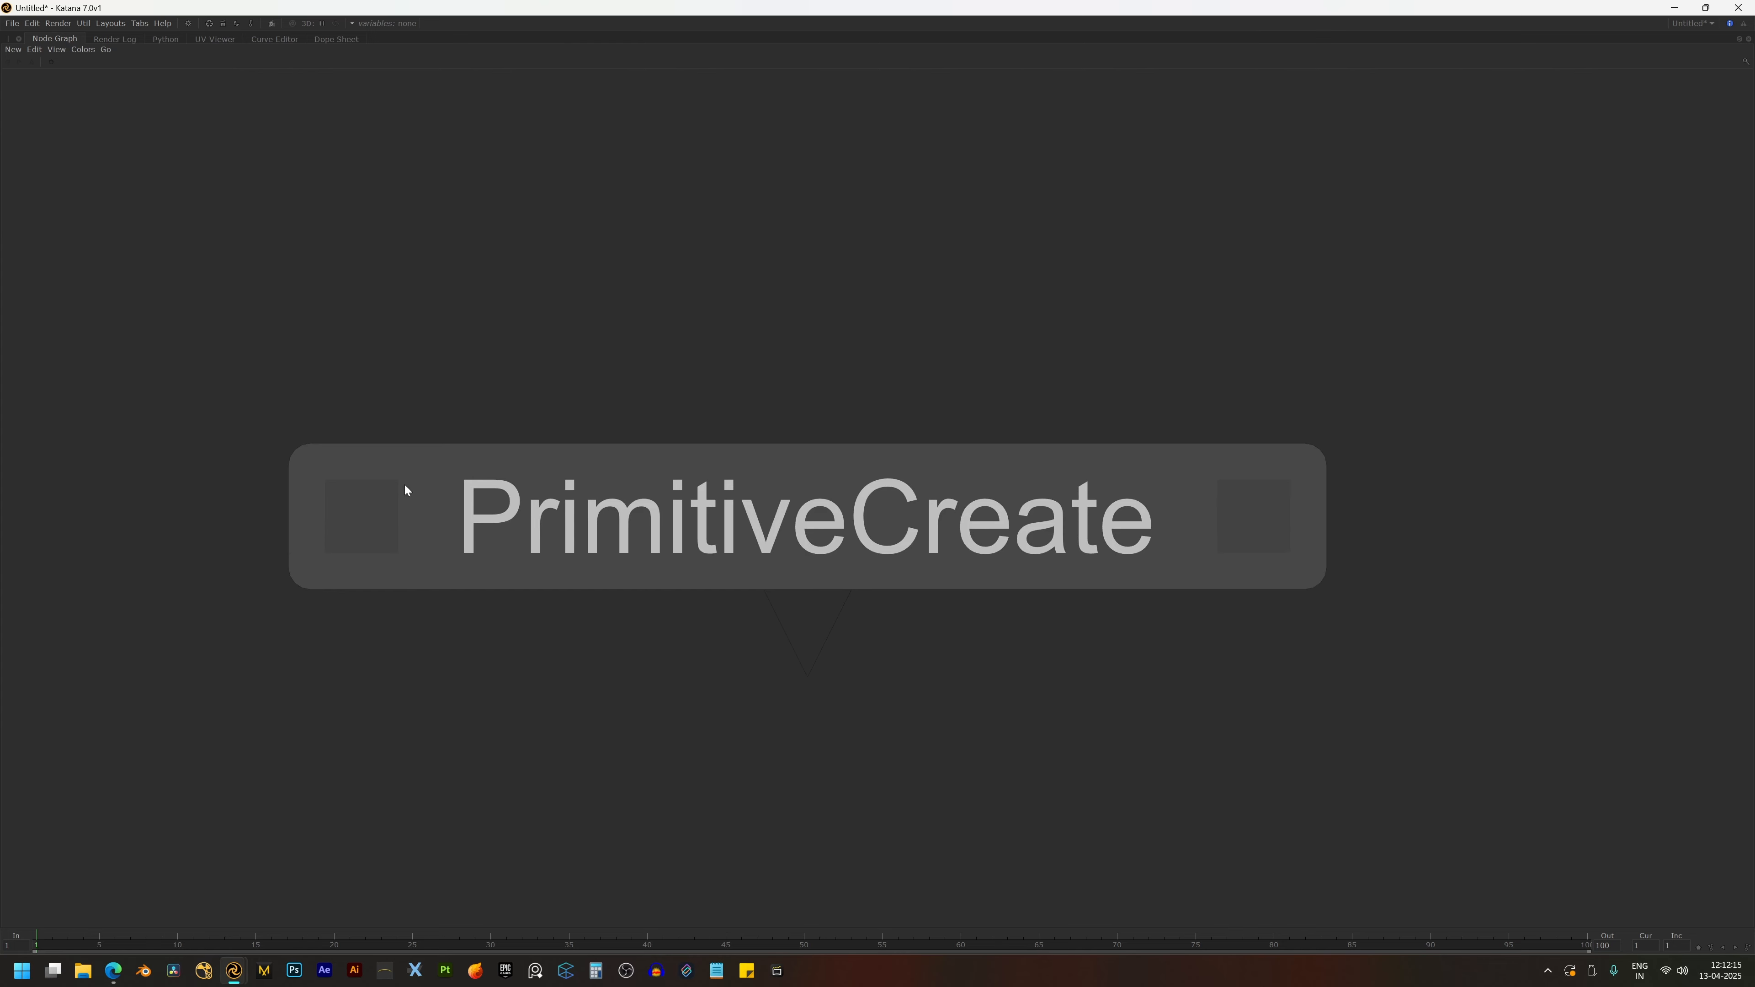
pyautogui.moveTo(617, 503); pyautogui.dragTo(615, 482)
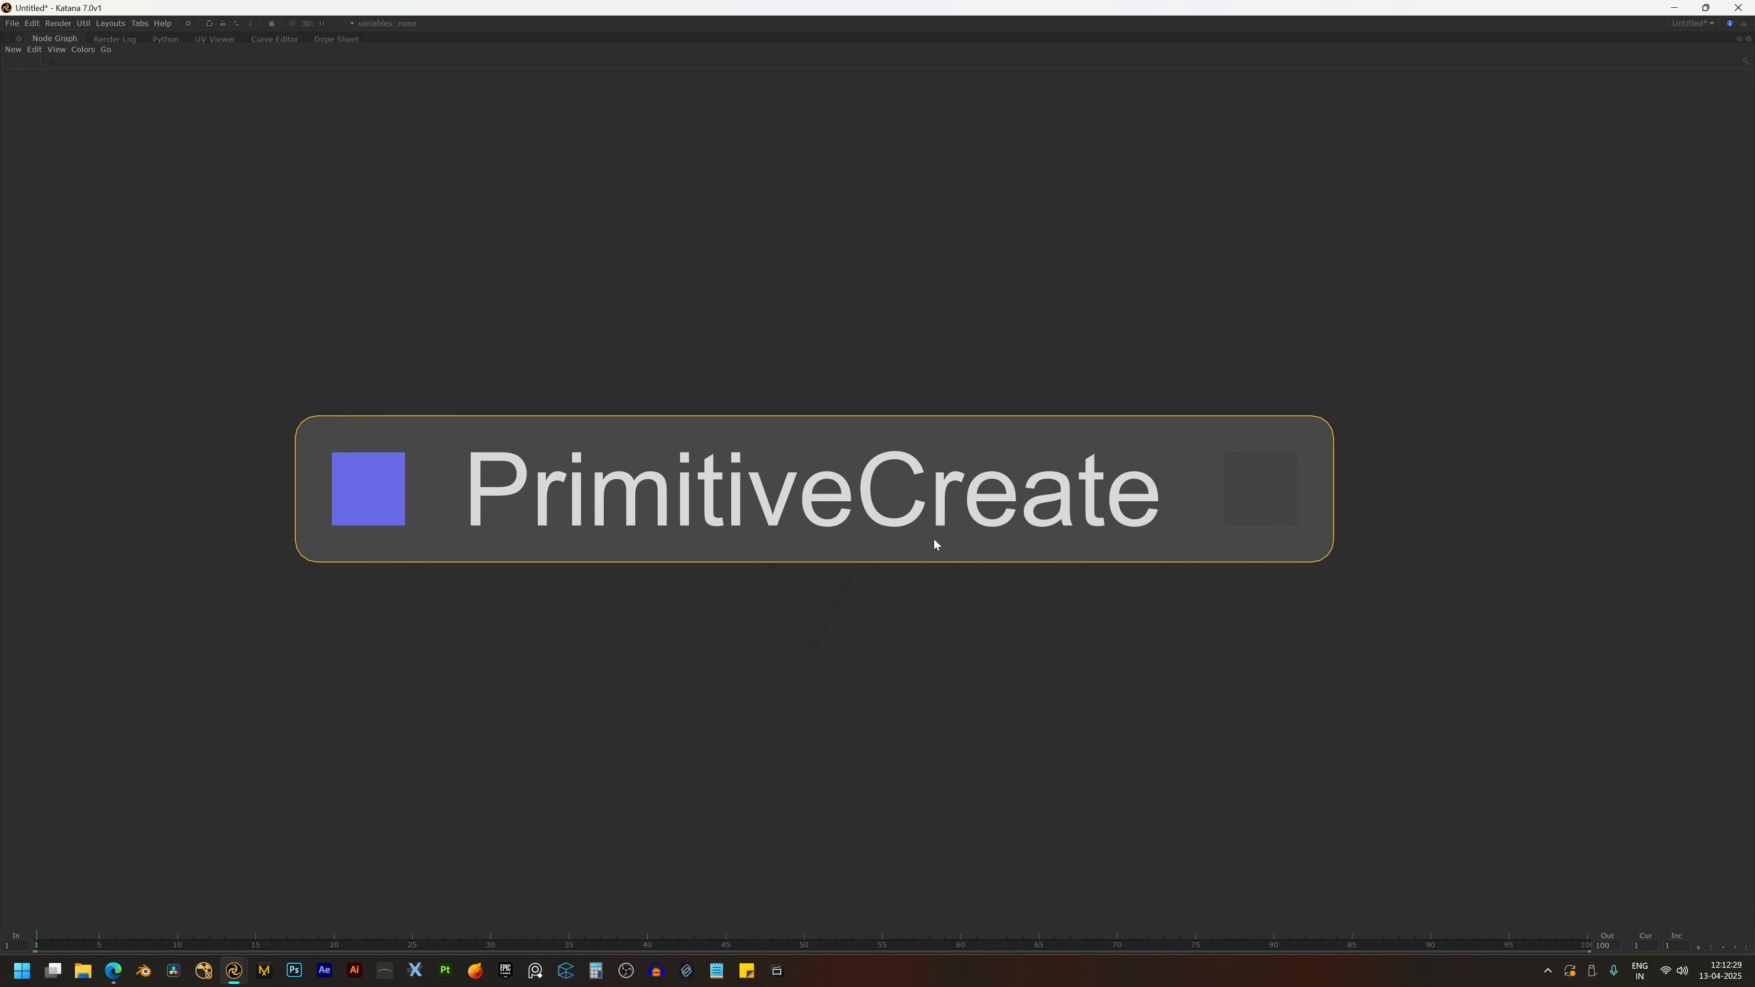
pyautogui.click(1282, 480)
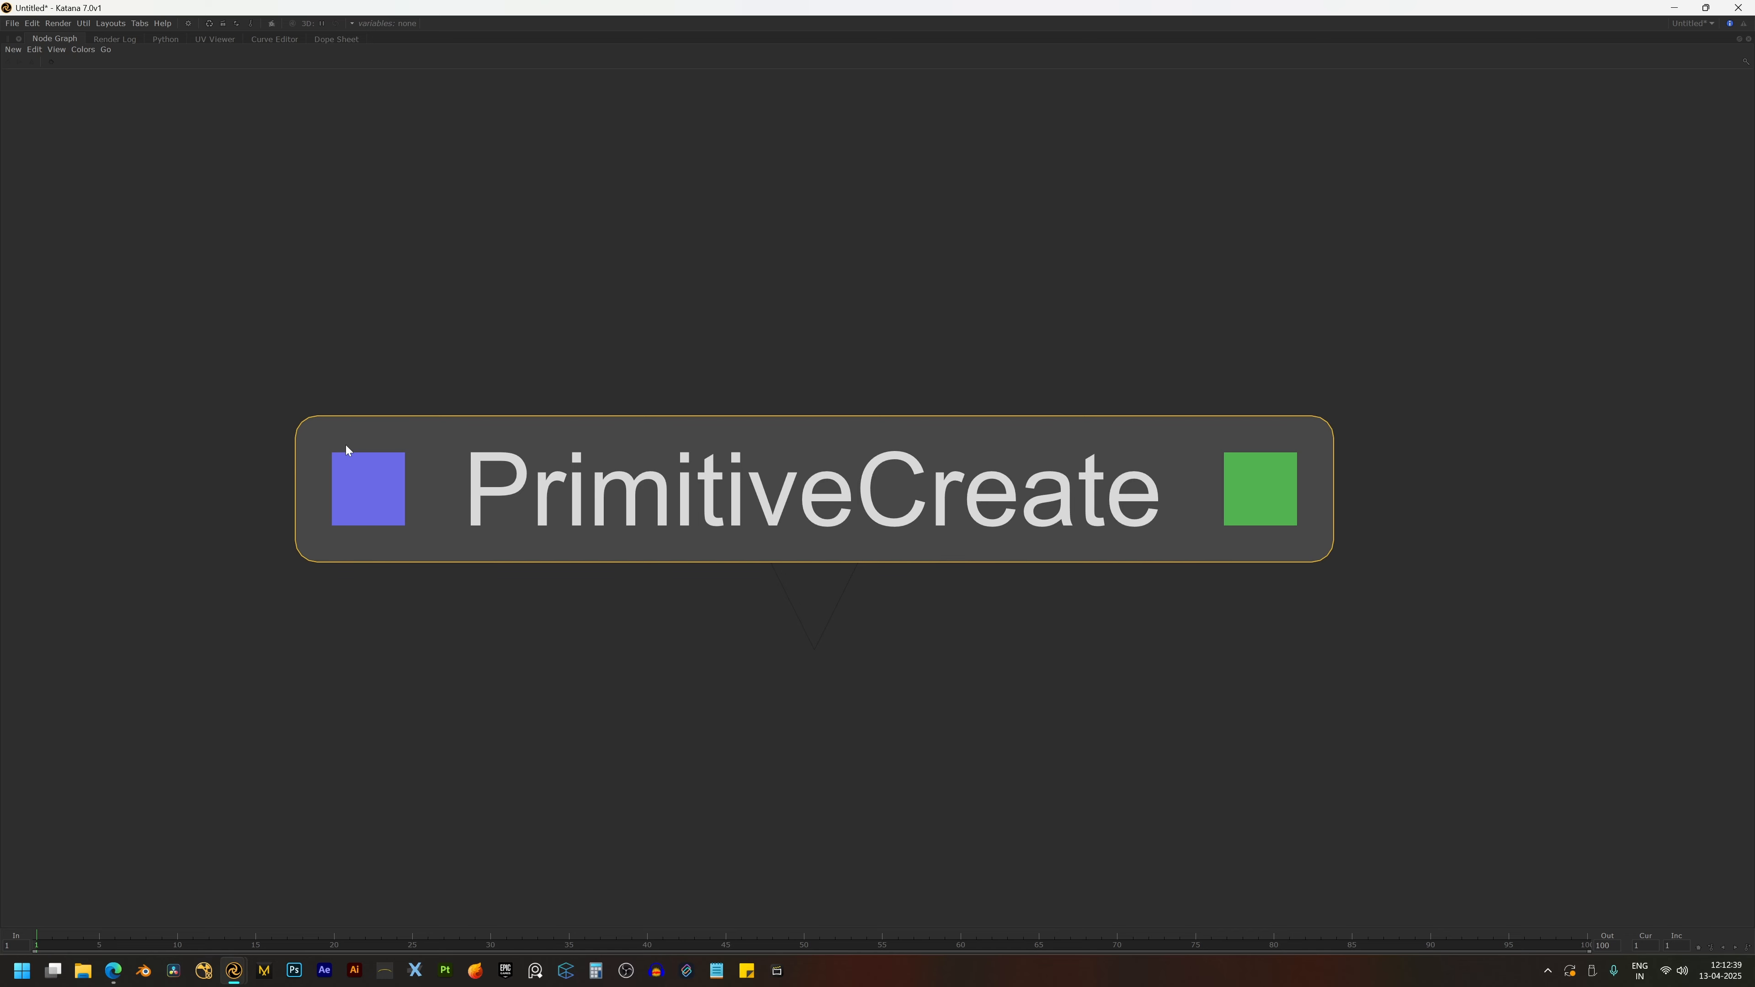
pyautogui.press('space')
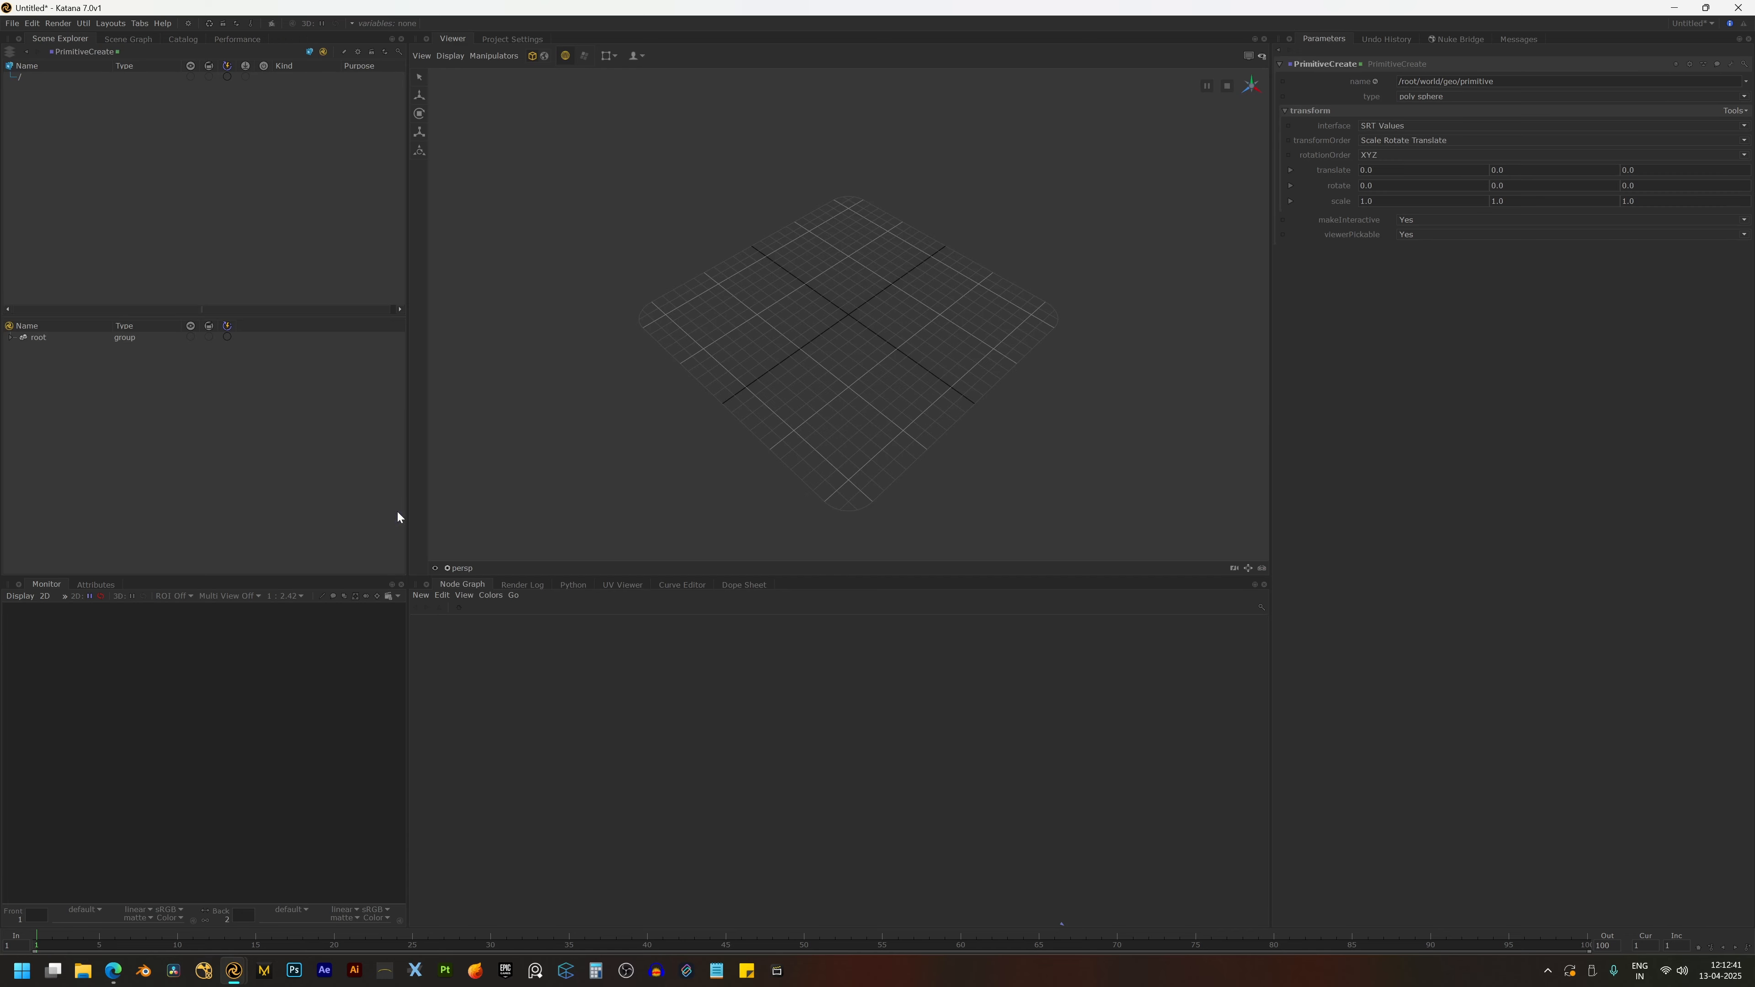
pyautogui.click(128, 39)
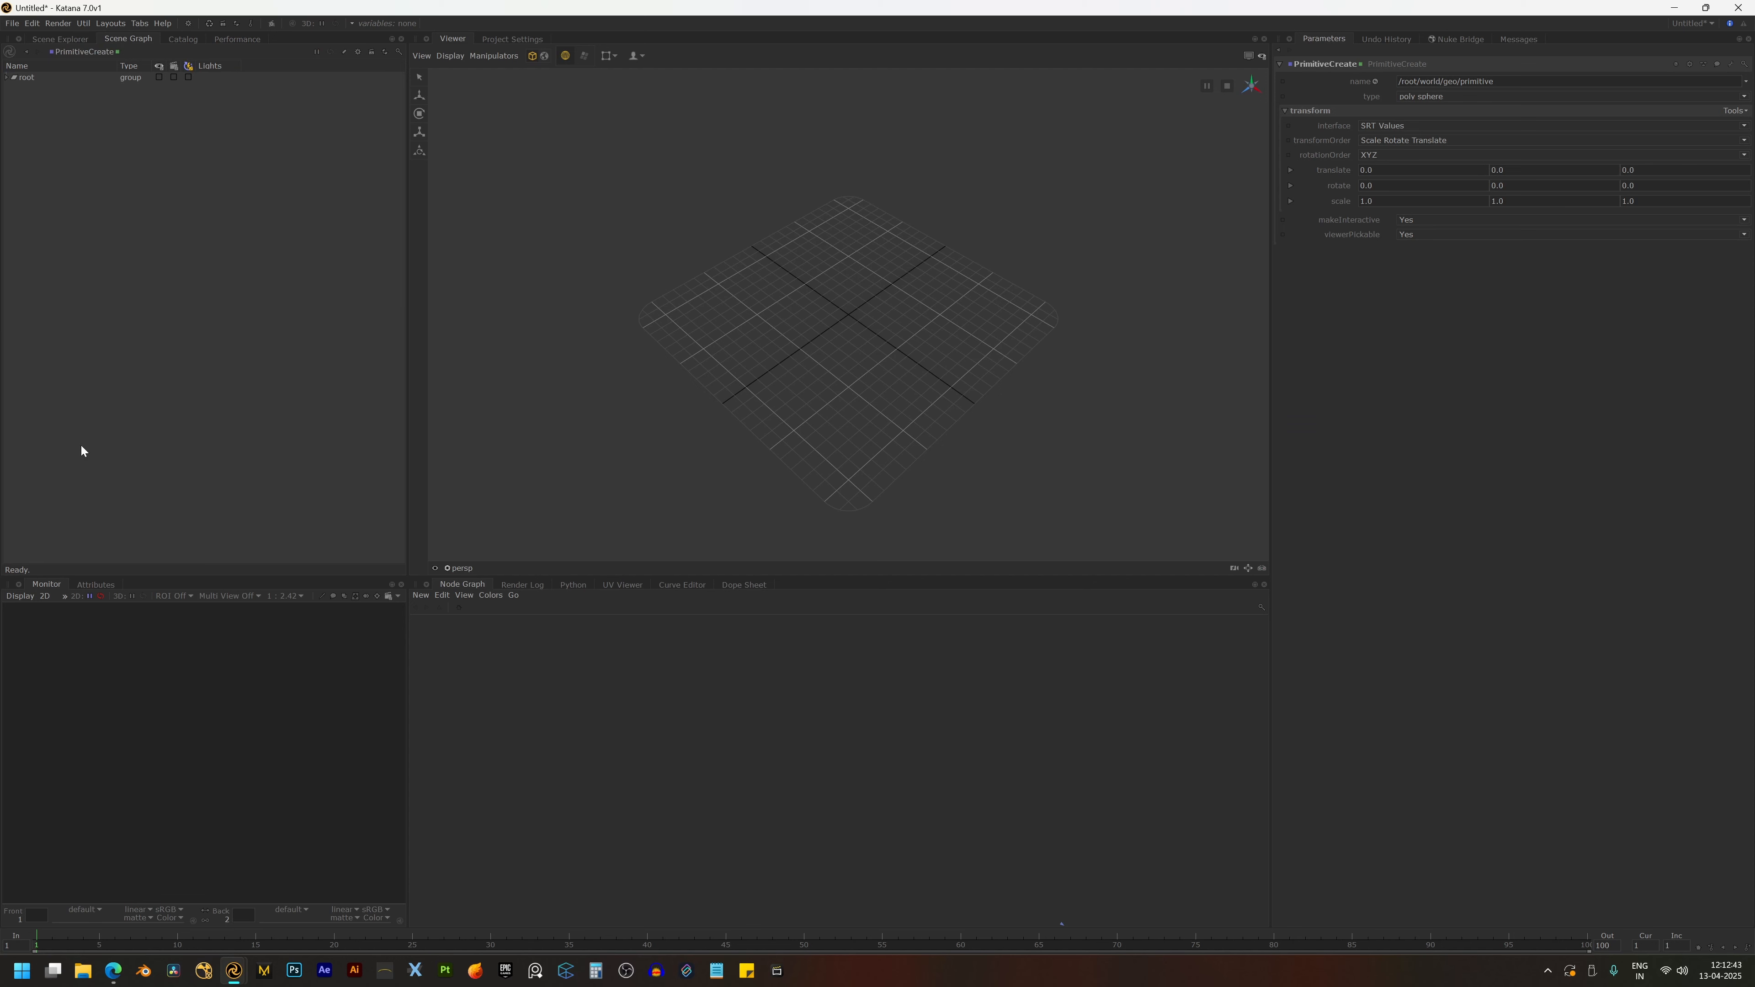
# - Add a GafferThree node to the node graph, slightly above and to the right of PrimitiveCreate
pyautogui.scroll(-10, 768, 710)
pyautogui.scroll(8, 805, 740)
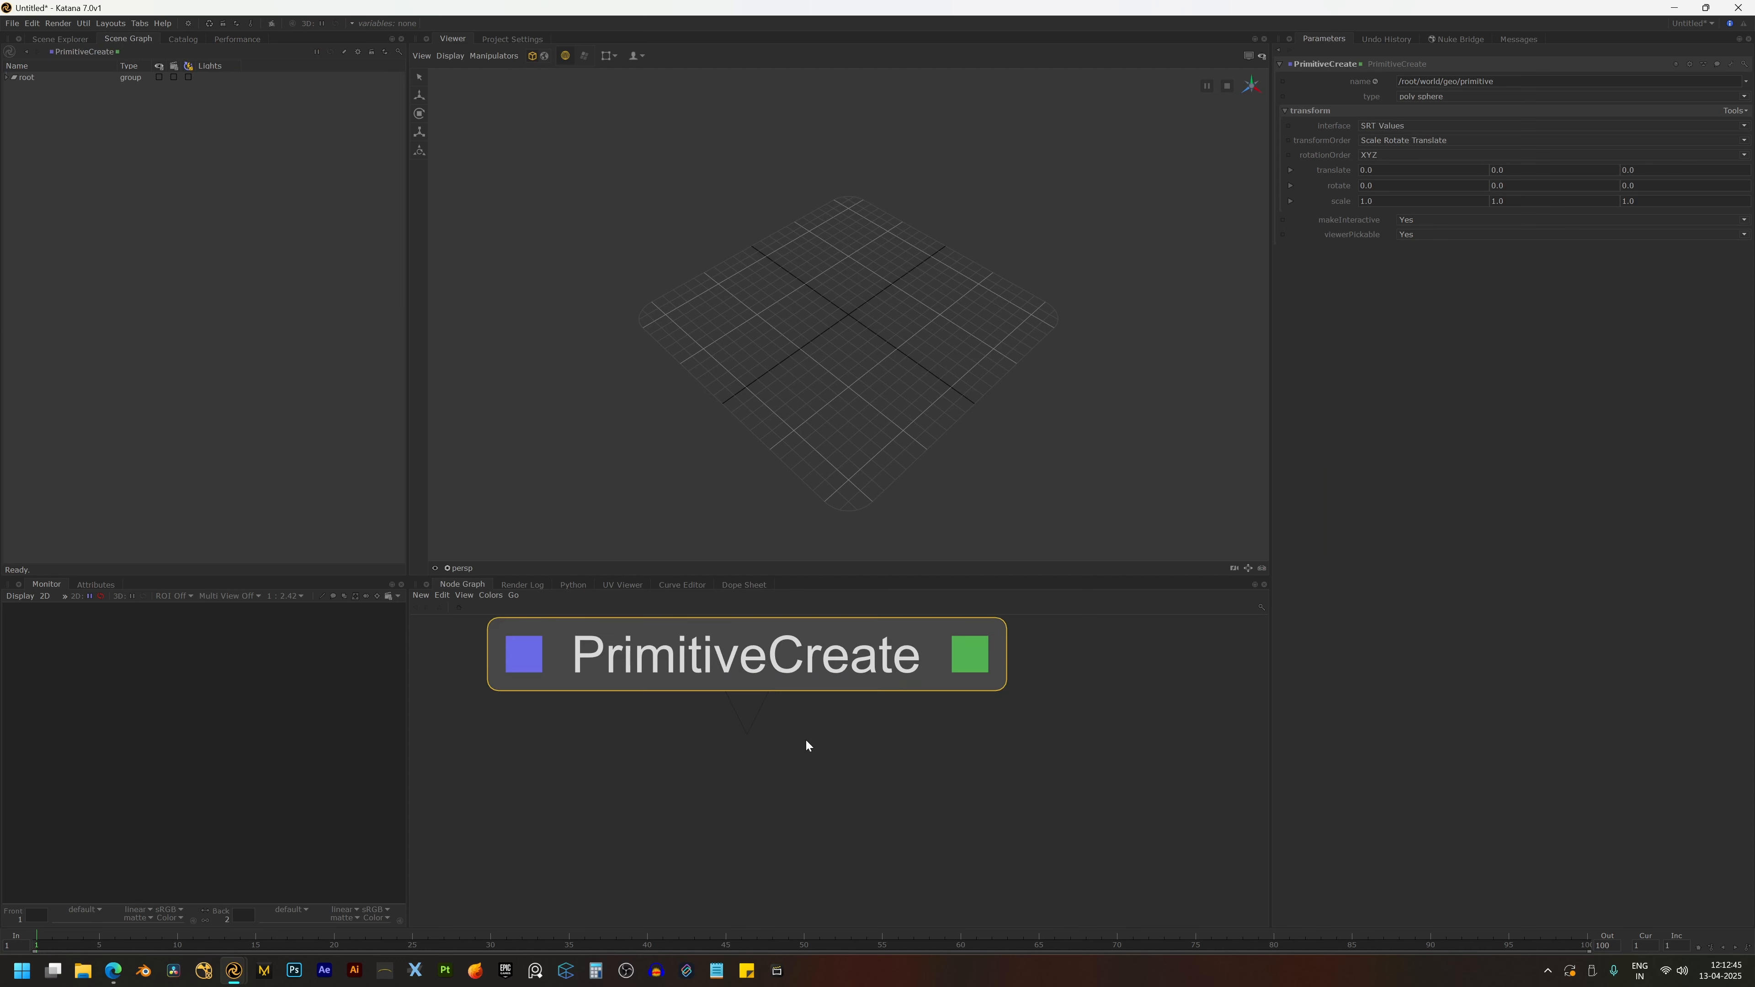
pyautogui.moveTo(805, 740); pyautogui.dragTo(859, 832, button='middle')
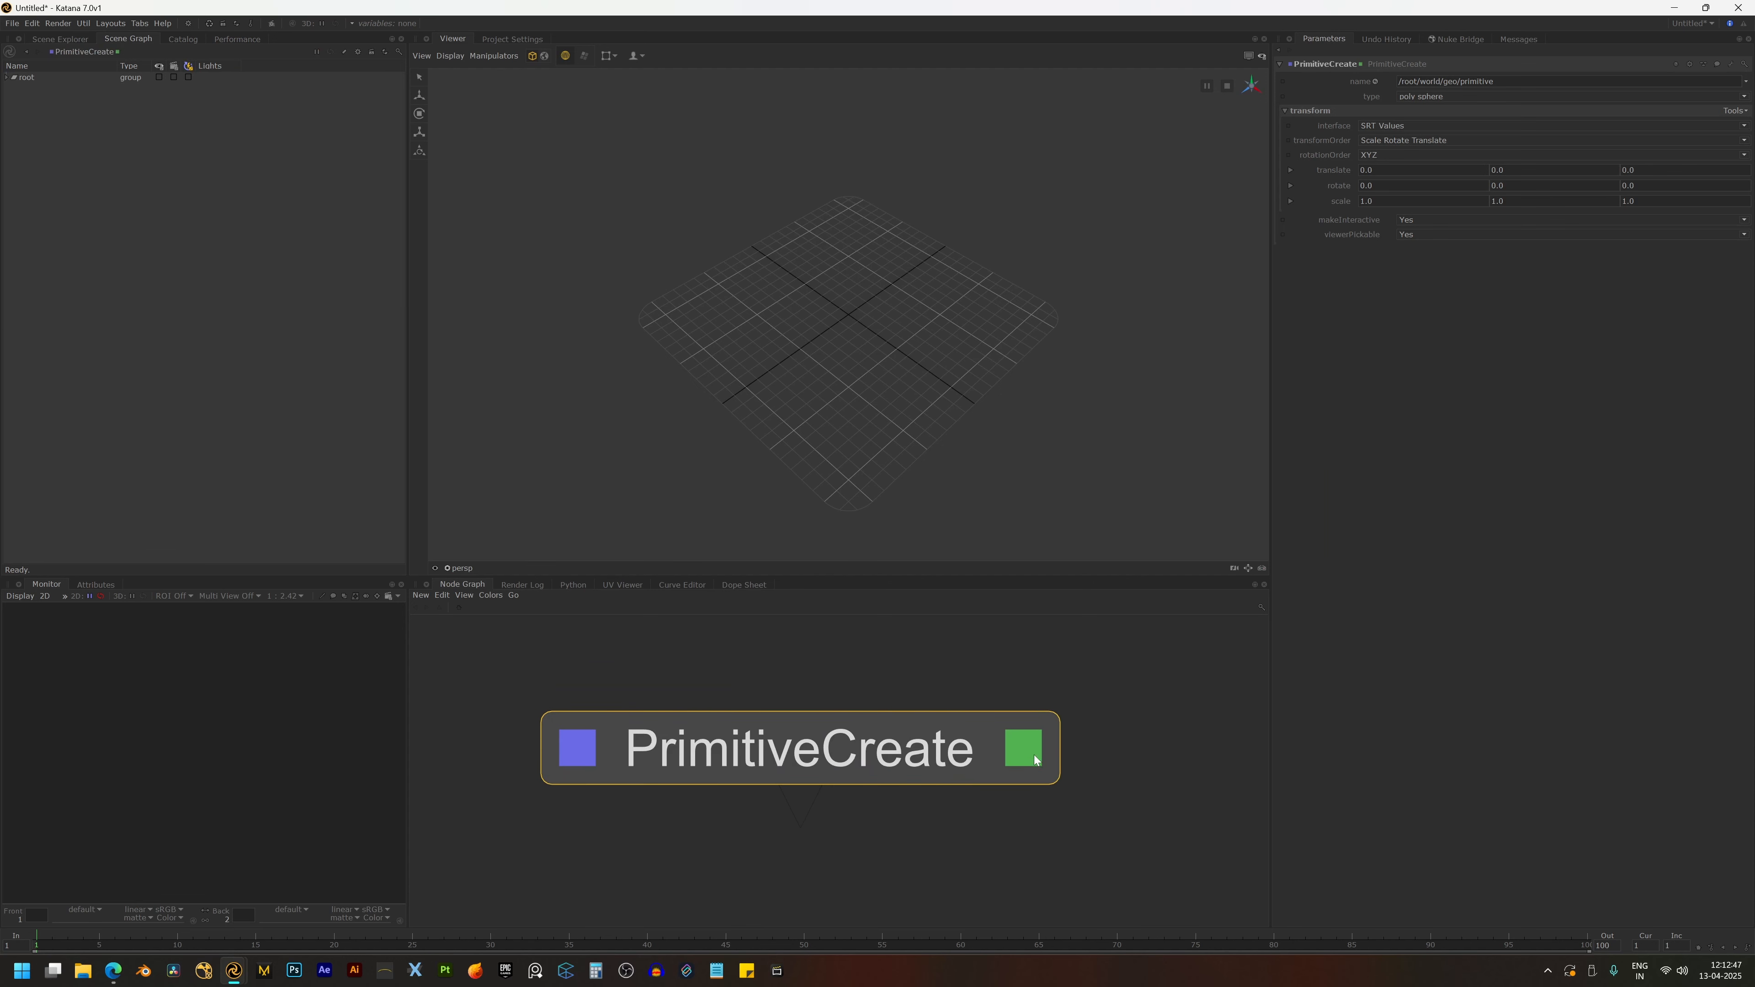
pyautogui.scroll(-3, 905, 763)
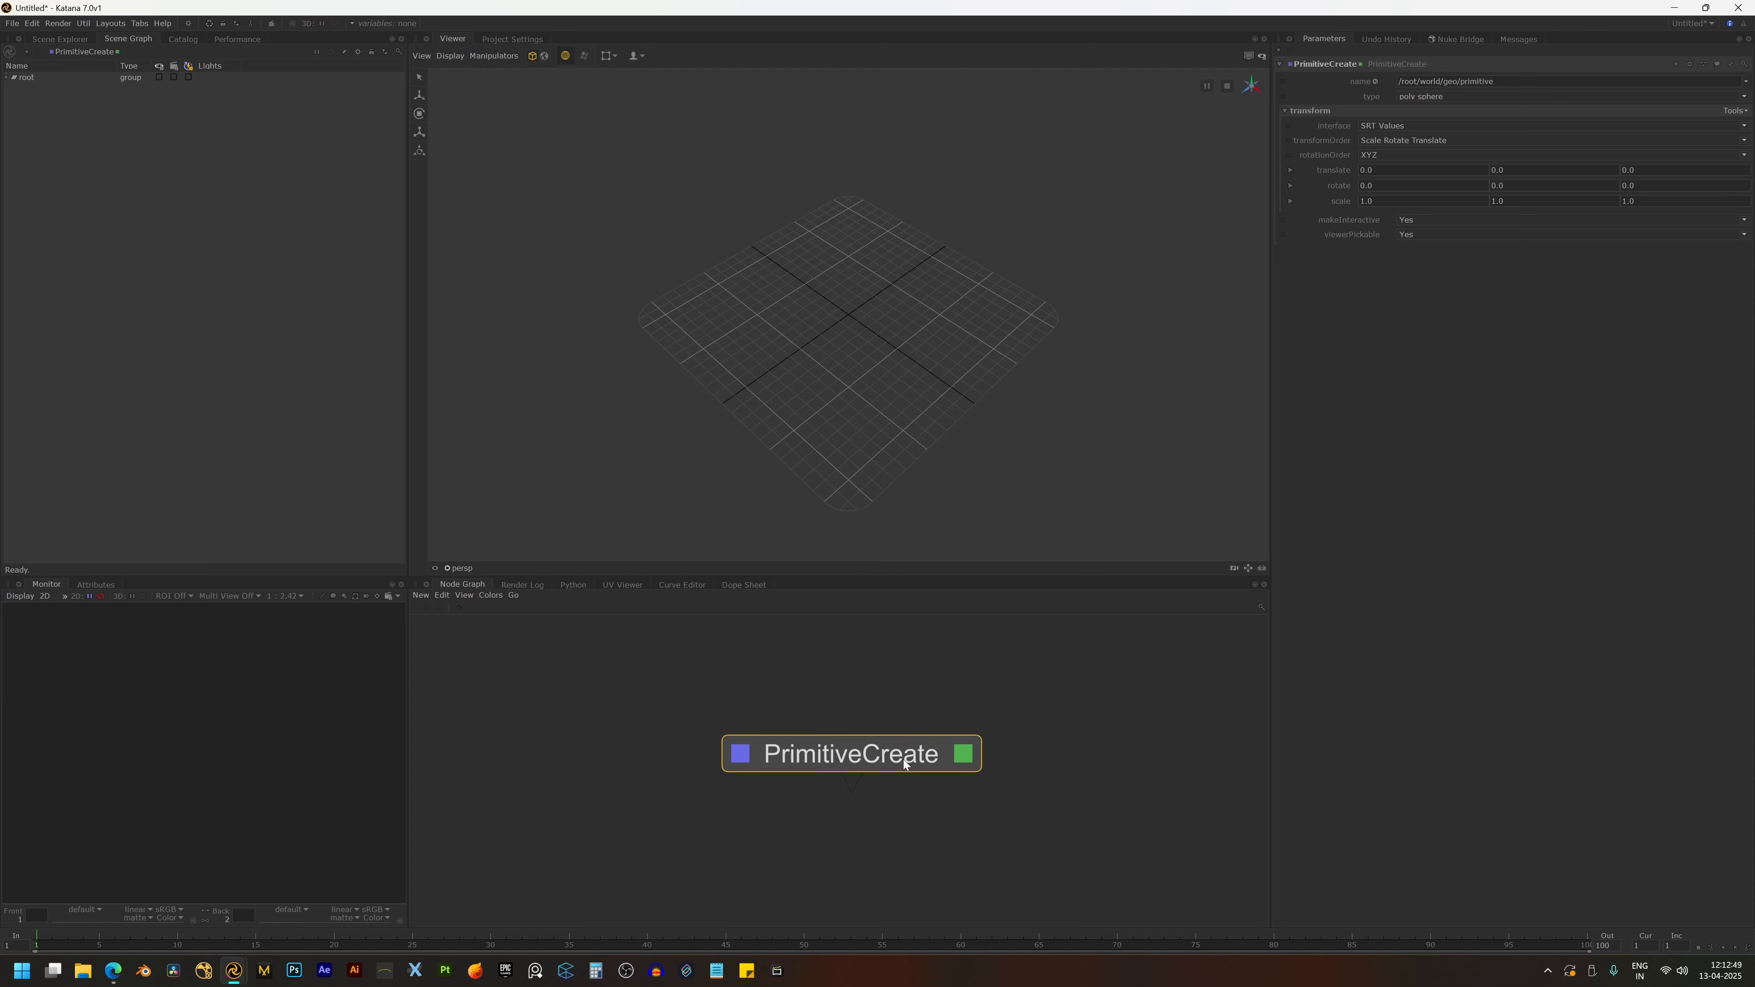
pyautogui.press('Tab')
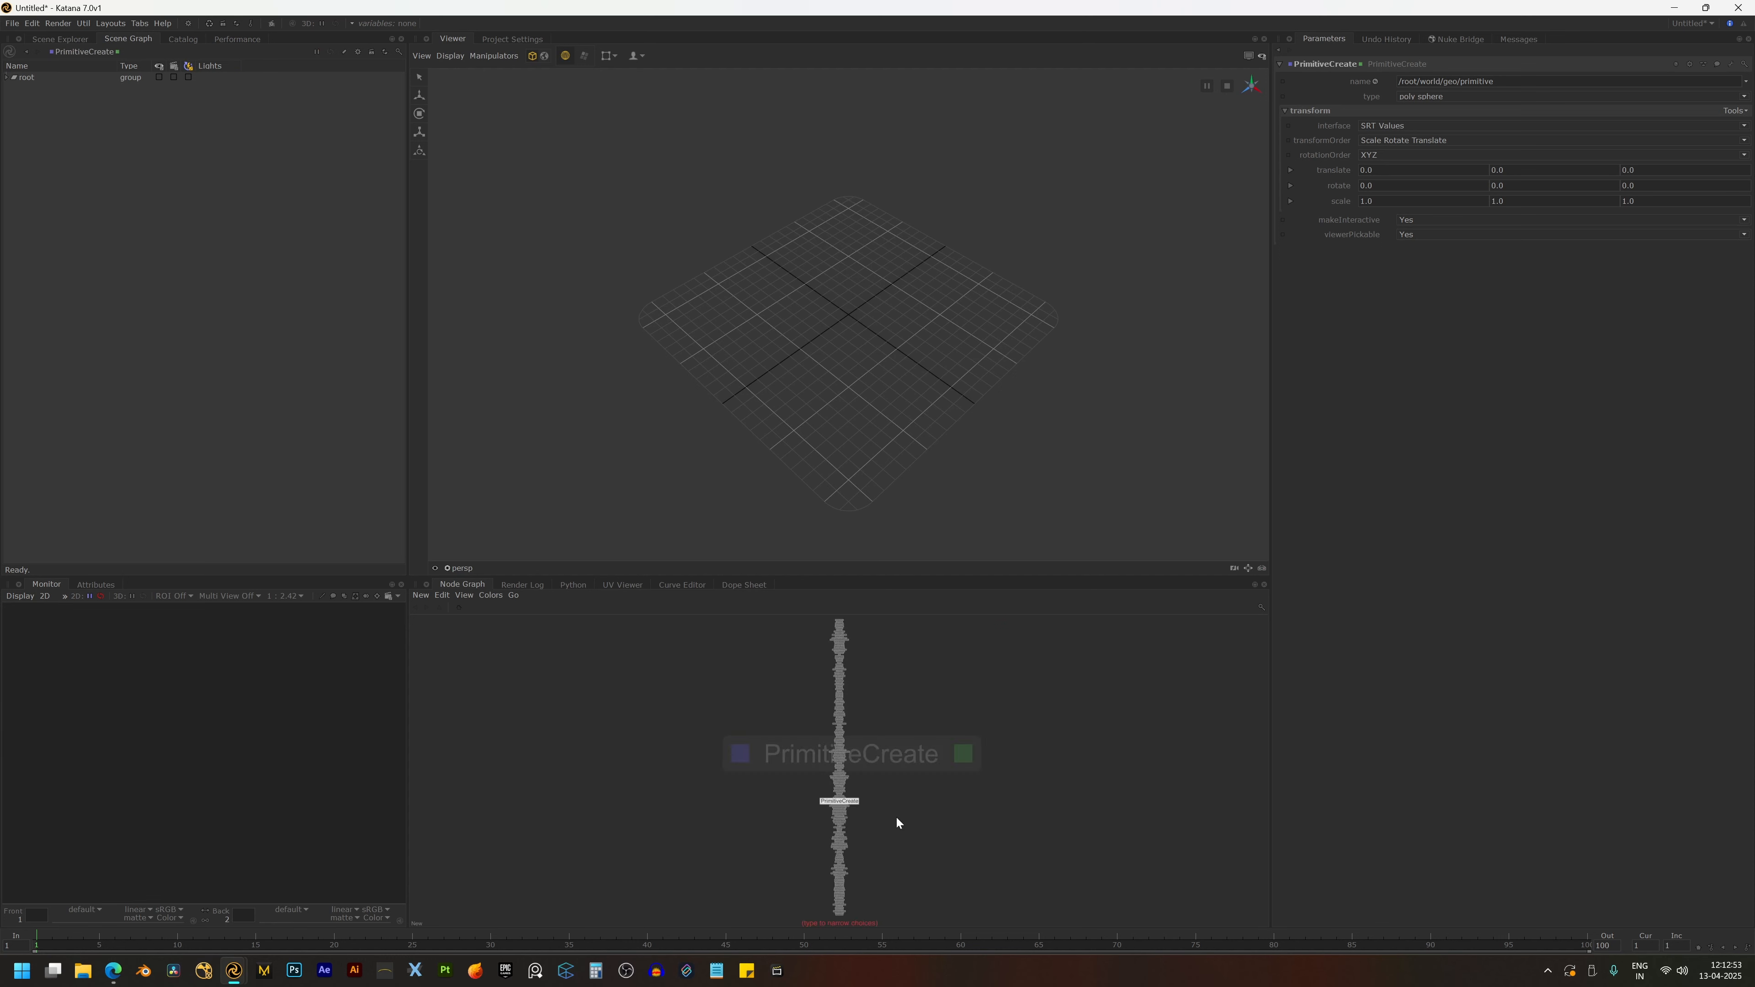
pyautogui.write('p')
pyautogui.press('BackSpace')
pyautogui.write('gaf')
pyautogui.click(897, 818)
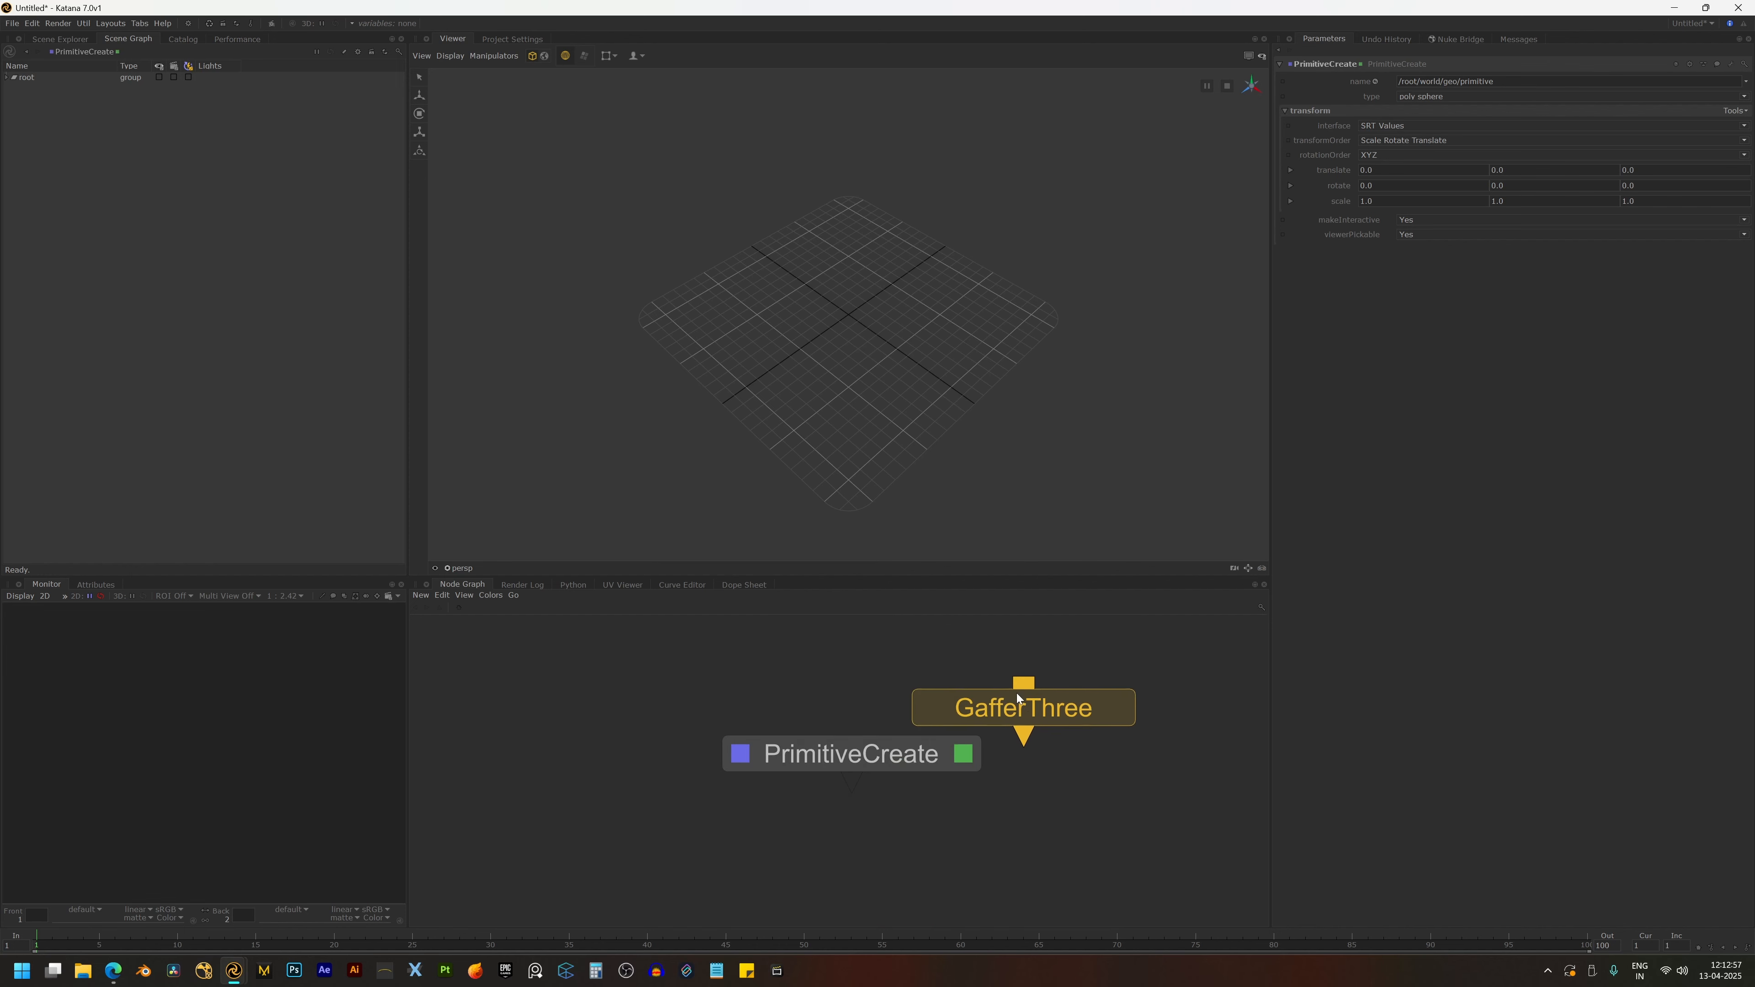
pyautogui.click(1002, 681)
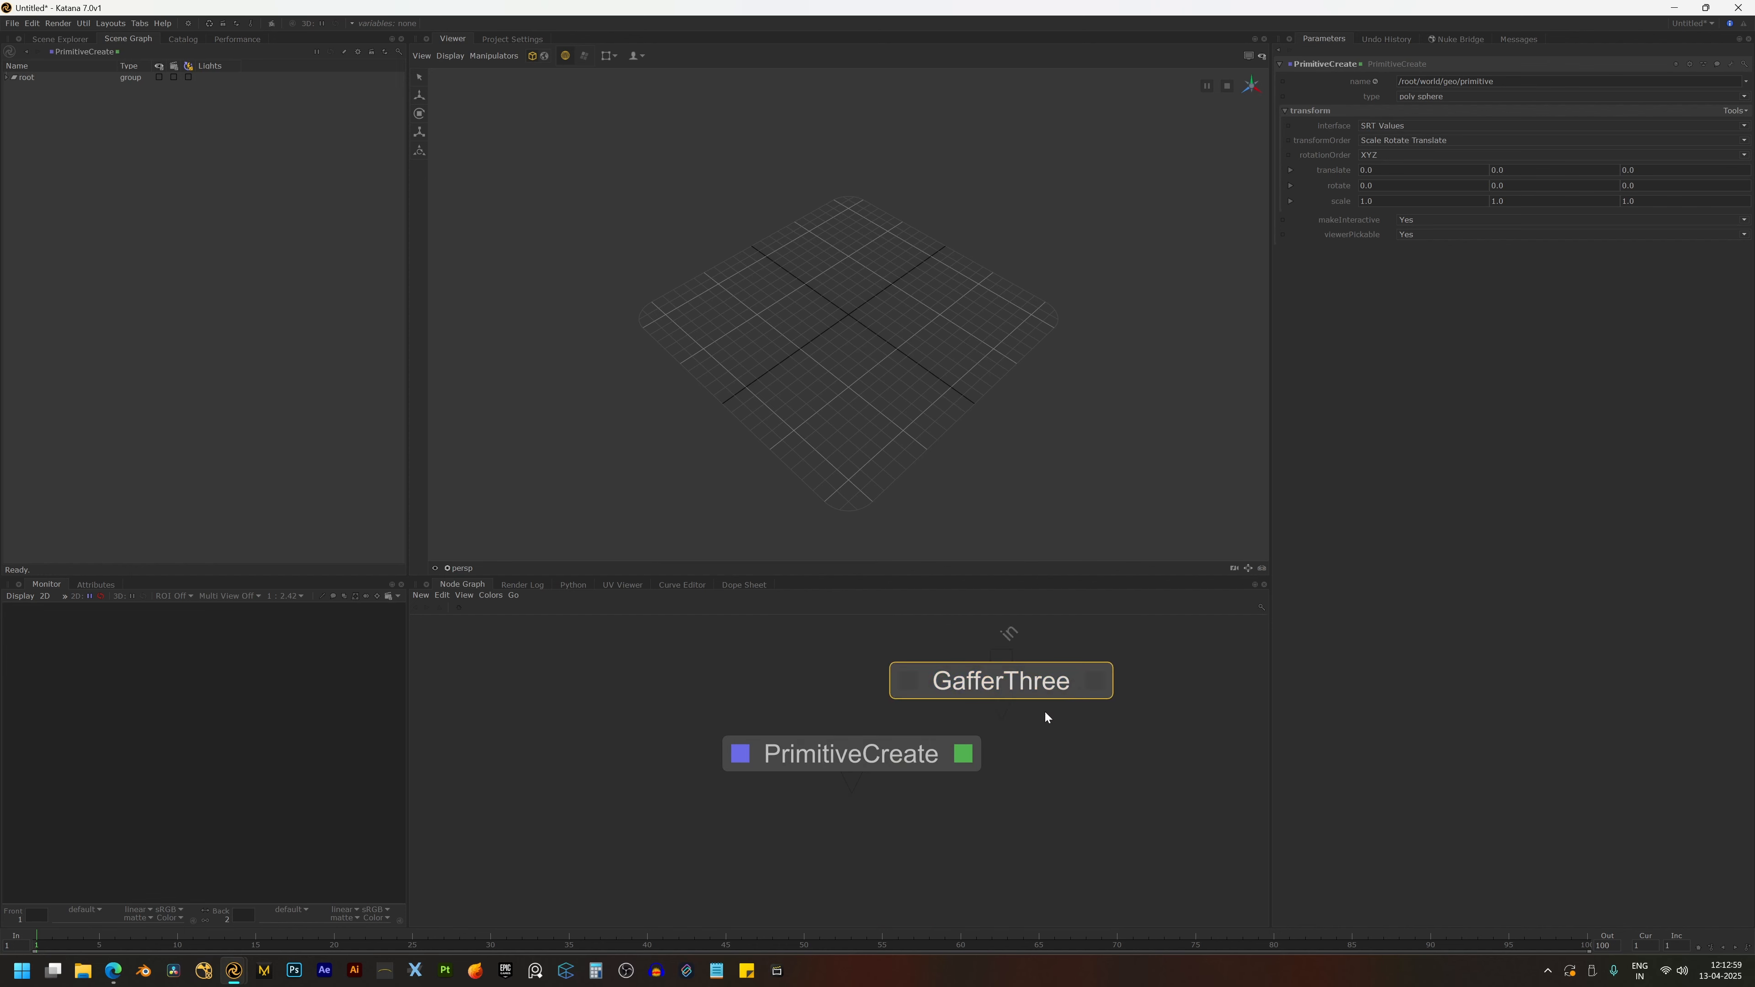
# - Switch the edit and view flags between the GafferThree and PrimitiveCreate nodes, finishing with both flags on PrimitiveCreate
pyautogui.click(1094, 683)
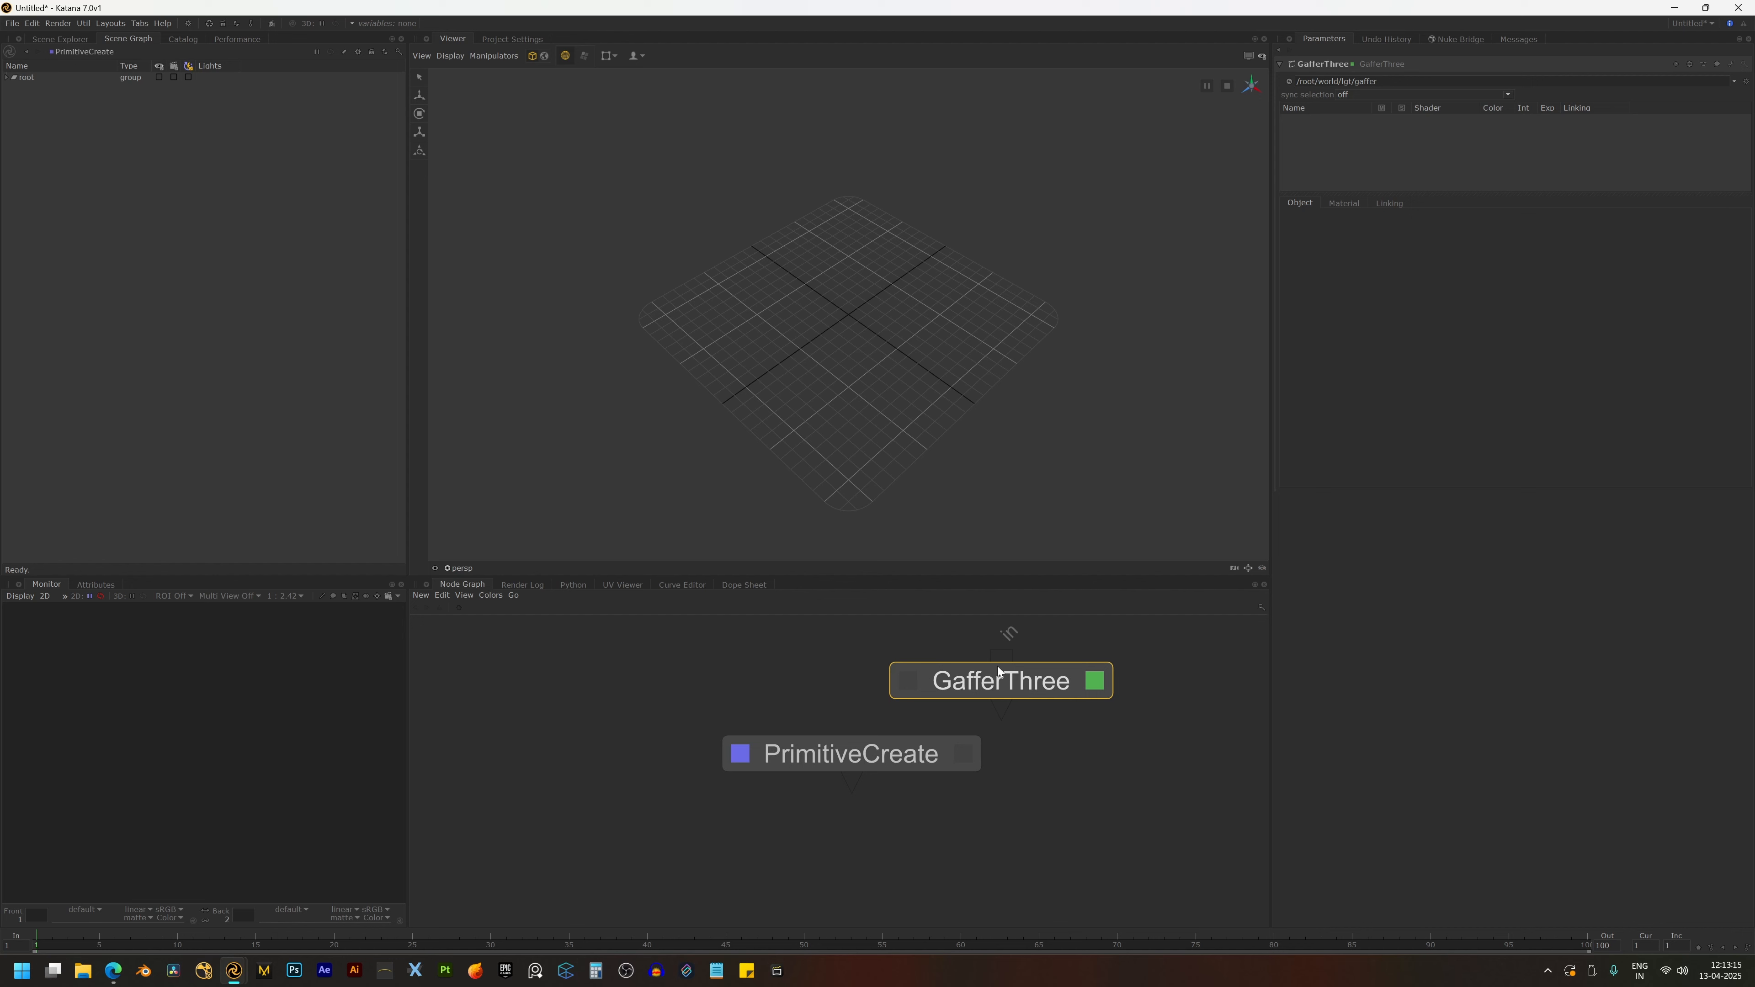
pyautogui.click(963, 755)
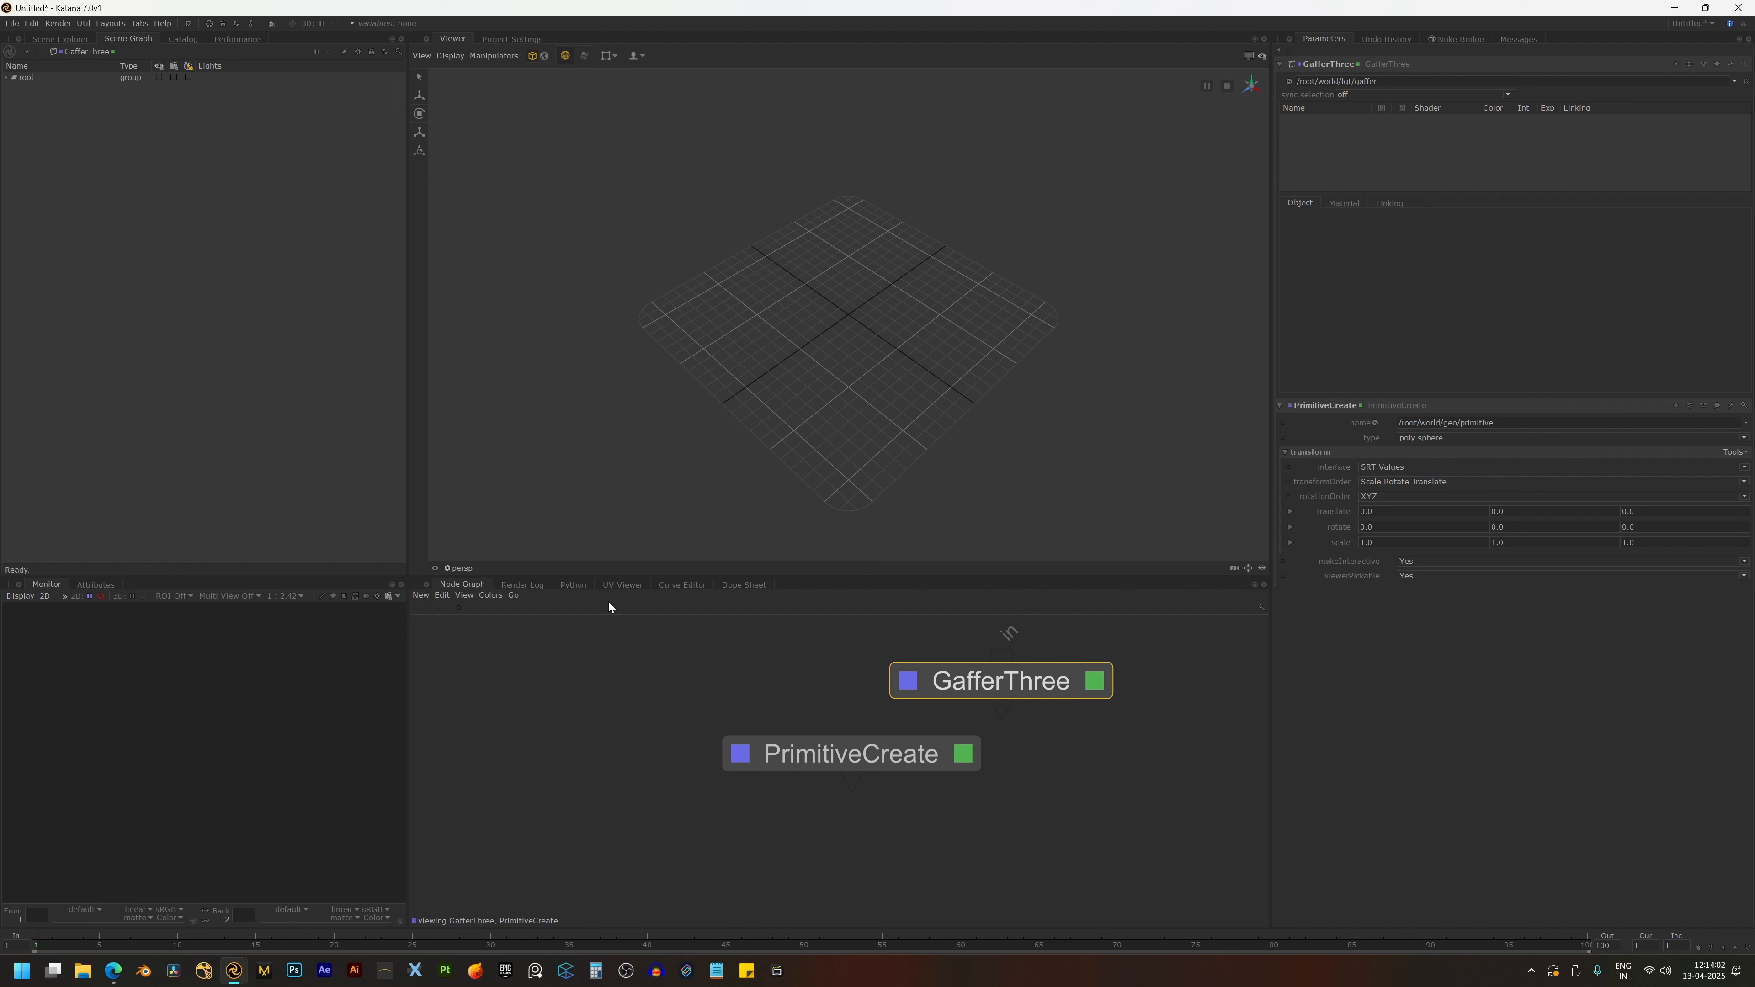
pyautogui.click(740, 755)
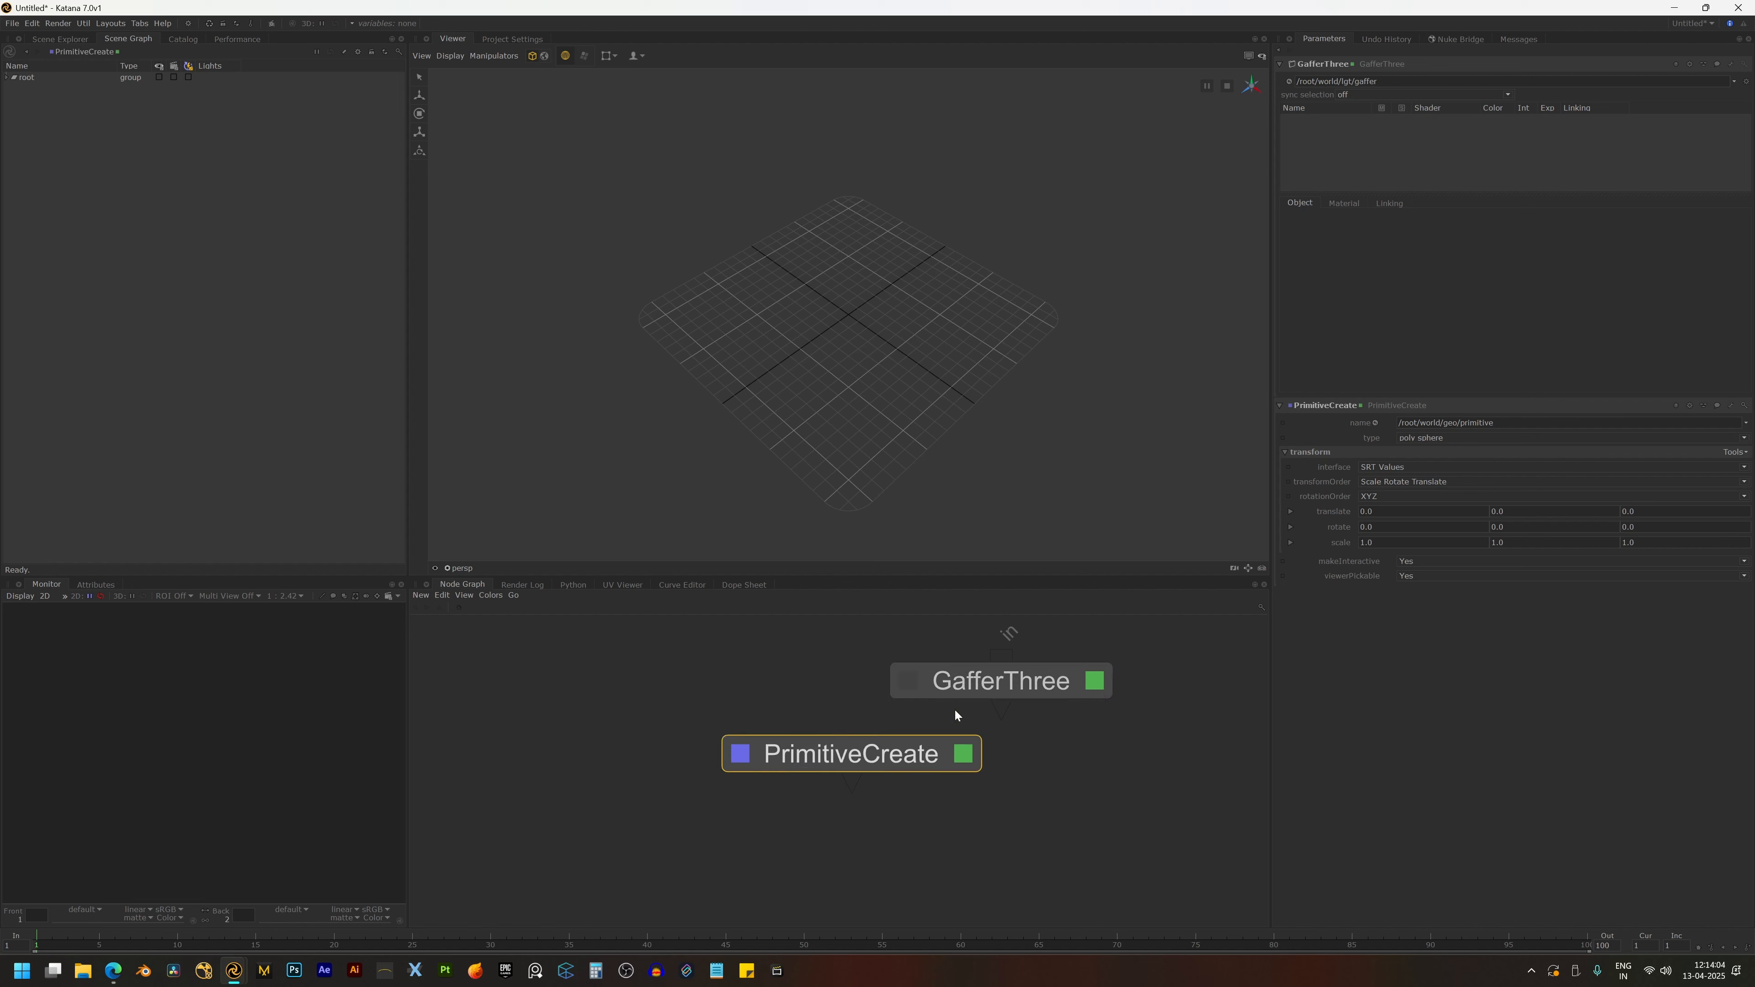
pyautogui.click(1094, 683)
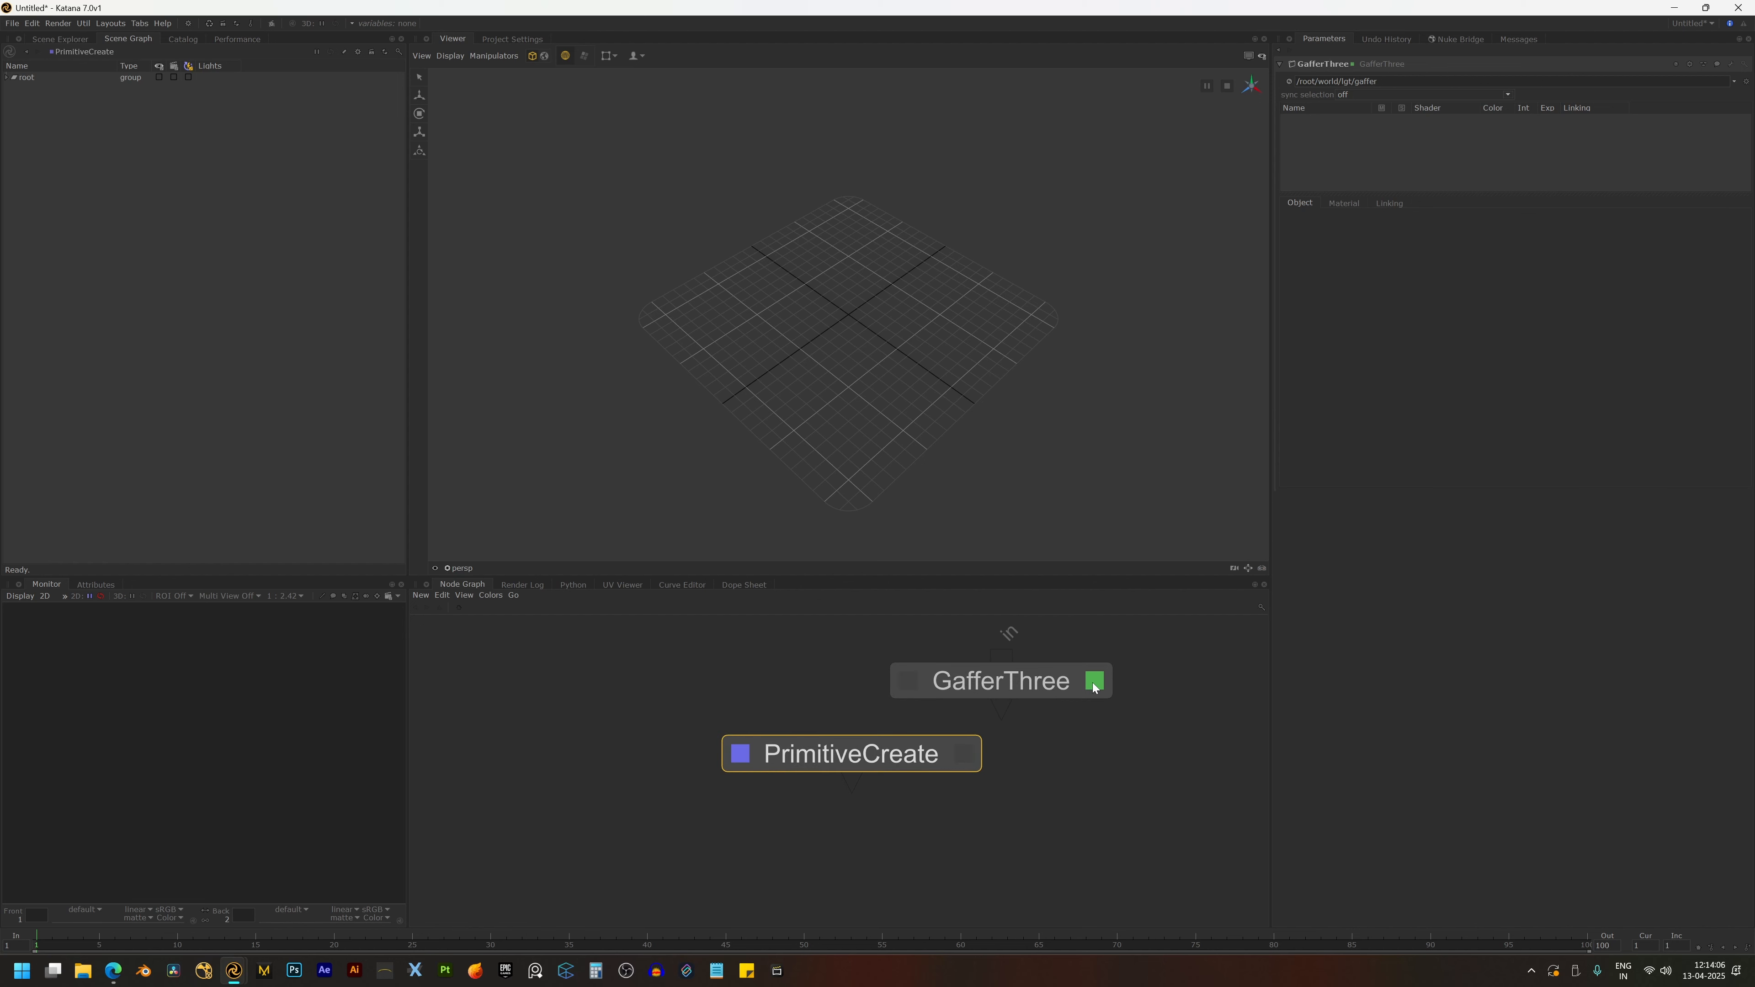
pyautogui.click(963, 755)
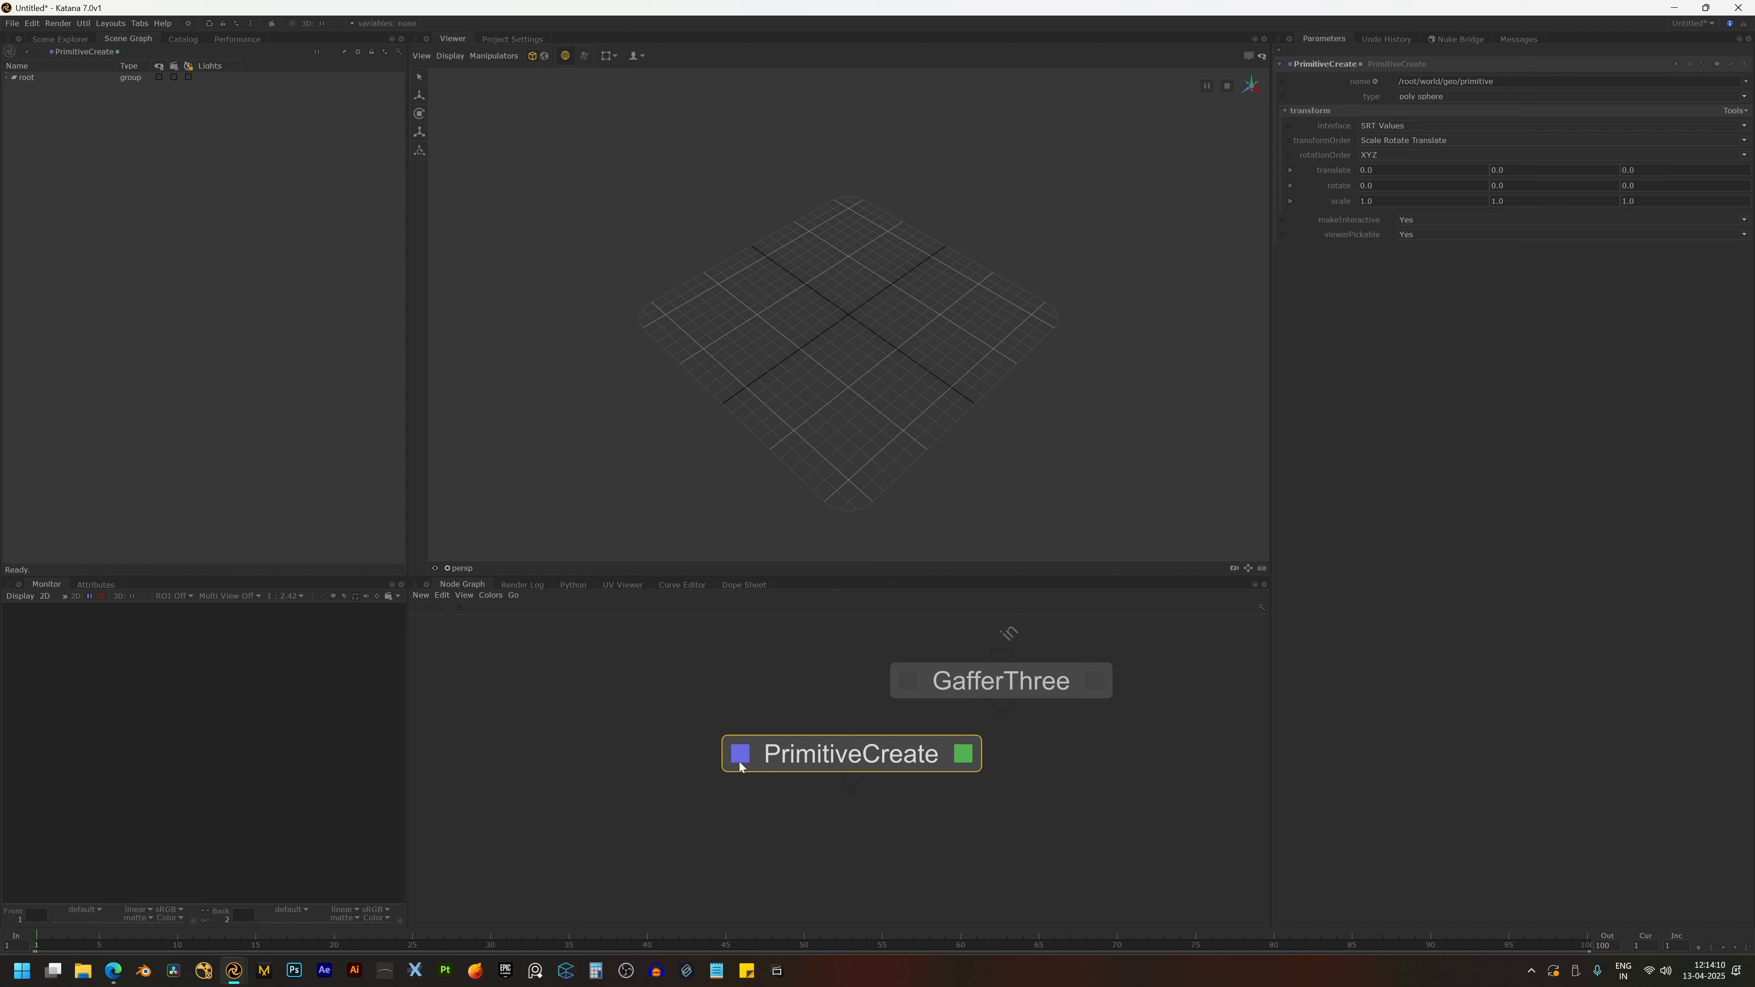
# - Move the GafferThree node directly above PrimitiveCreate and make PrimitiveCreate the viewed node
pyautogui.moveTo(941, 681); pyautogui.dragTo(812, 684)
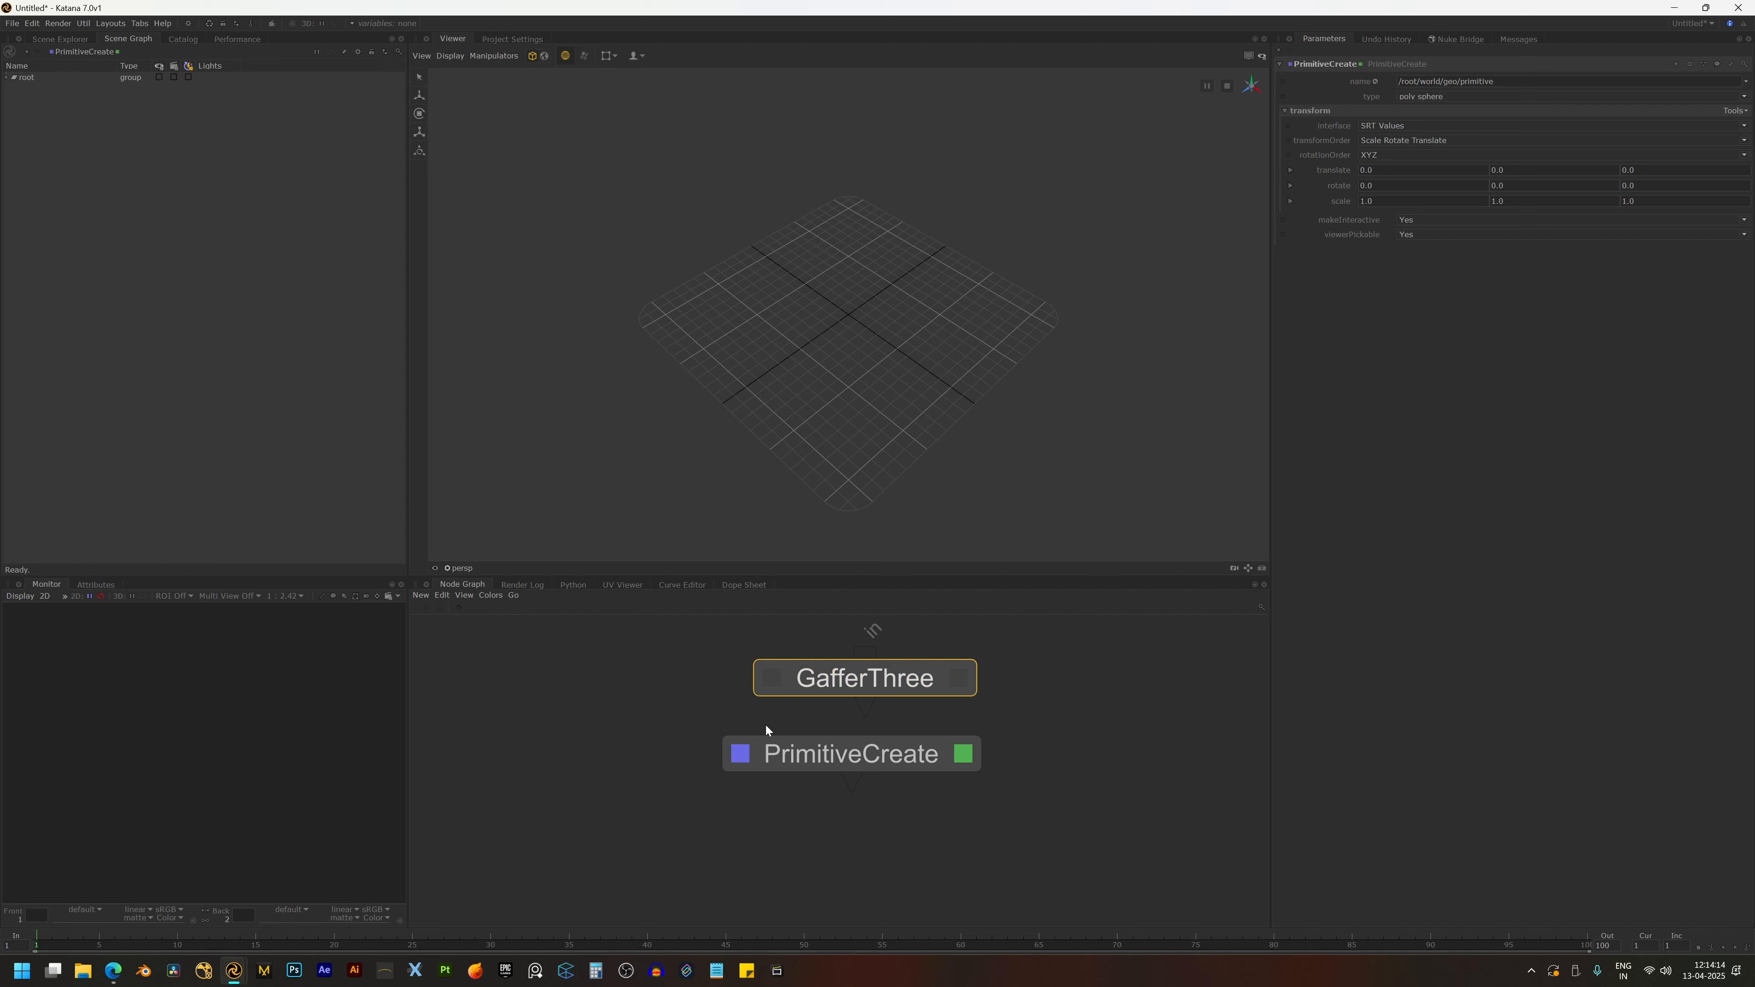
pyautogui.click(770, 679)
pyautogui.click(790, 761)
pyautogui.press('v')
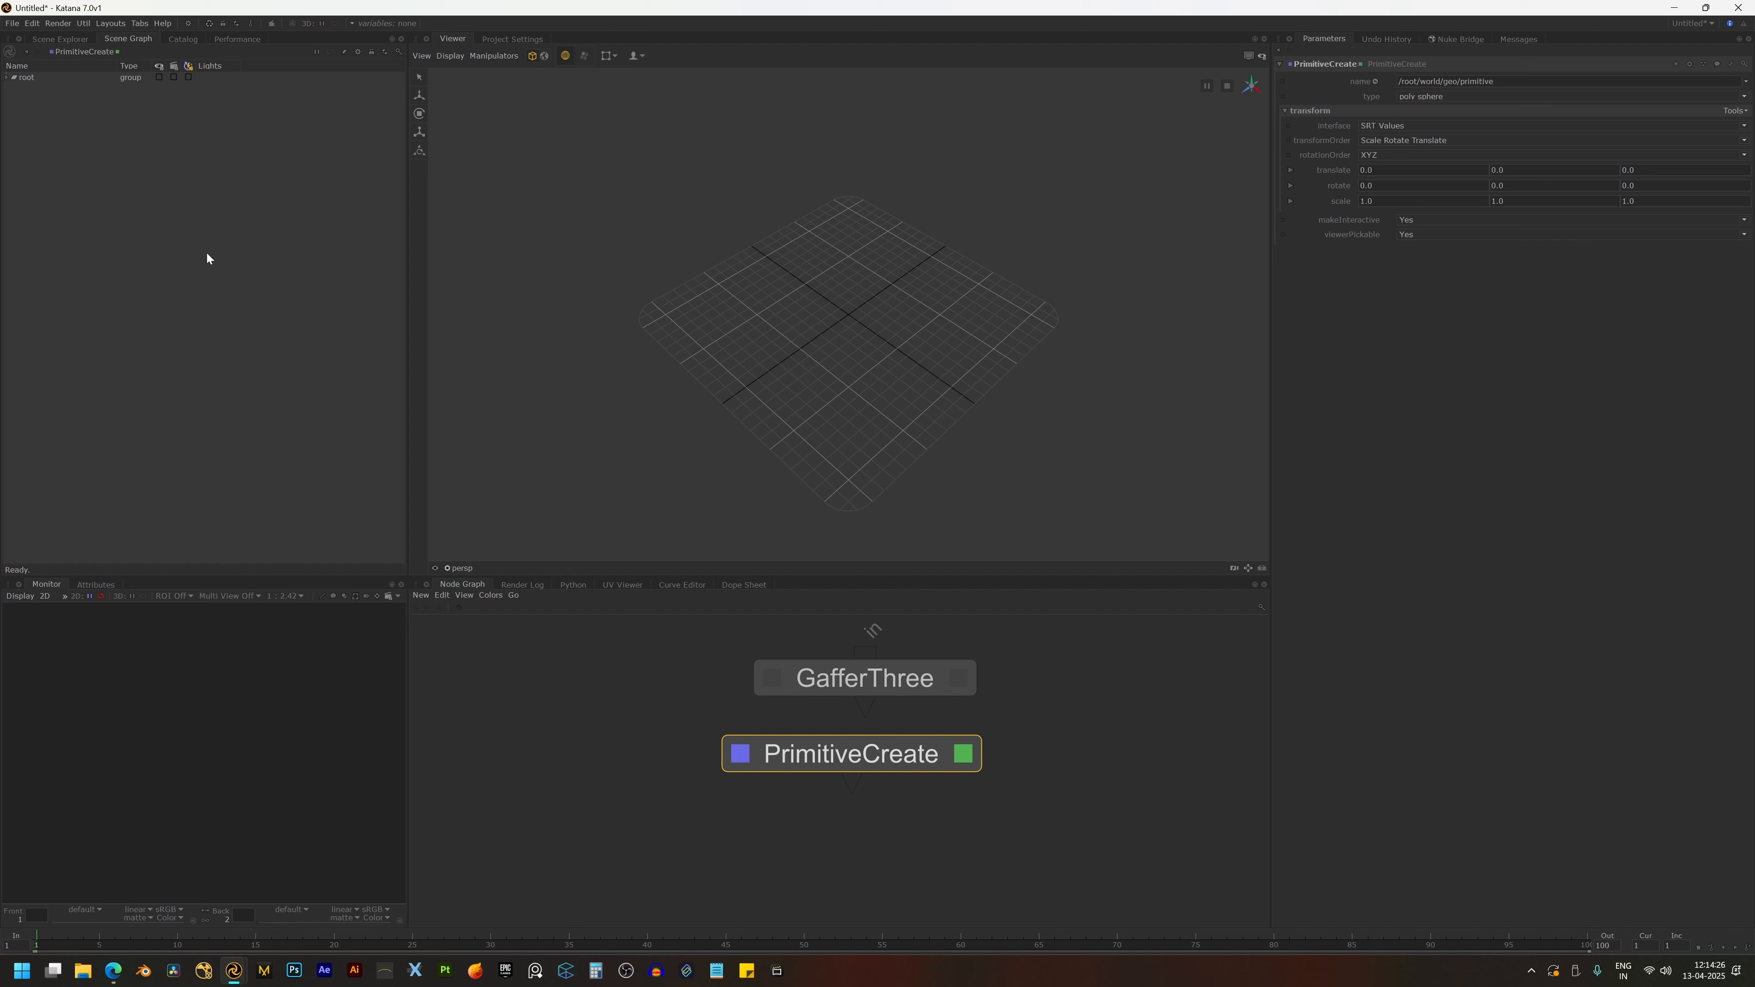
# - Expand the scene graph through root, world and geo to load the primitive, and select it
pyautogui.click(19, 79)
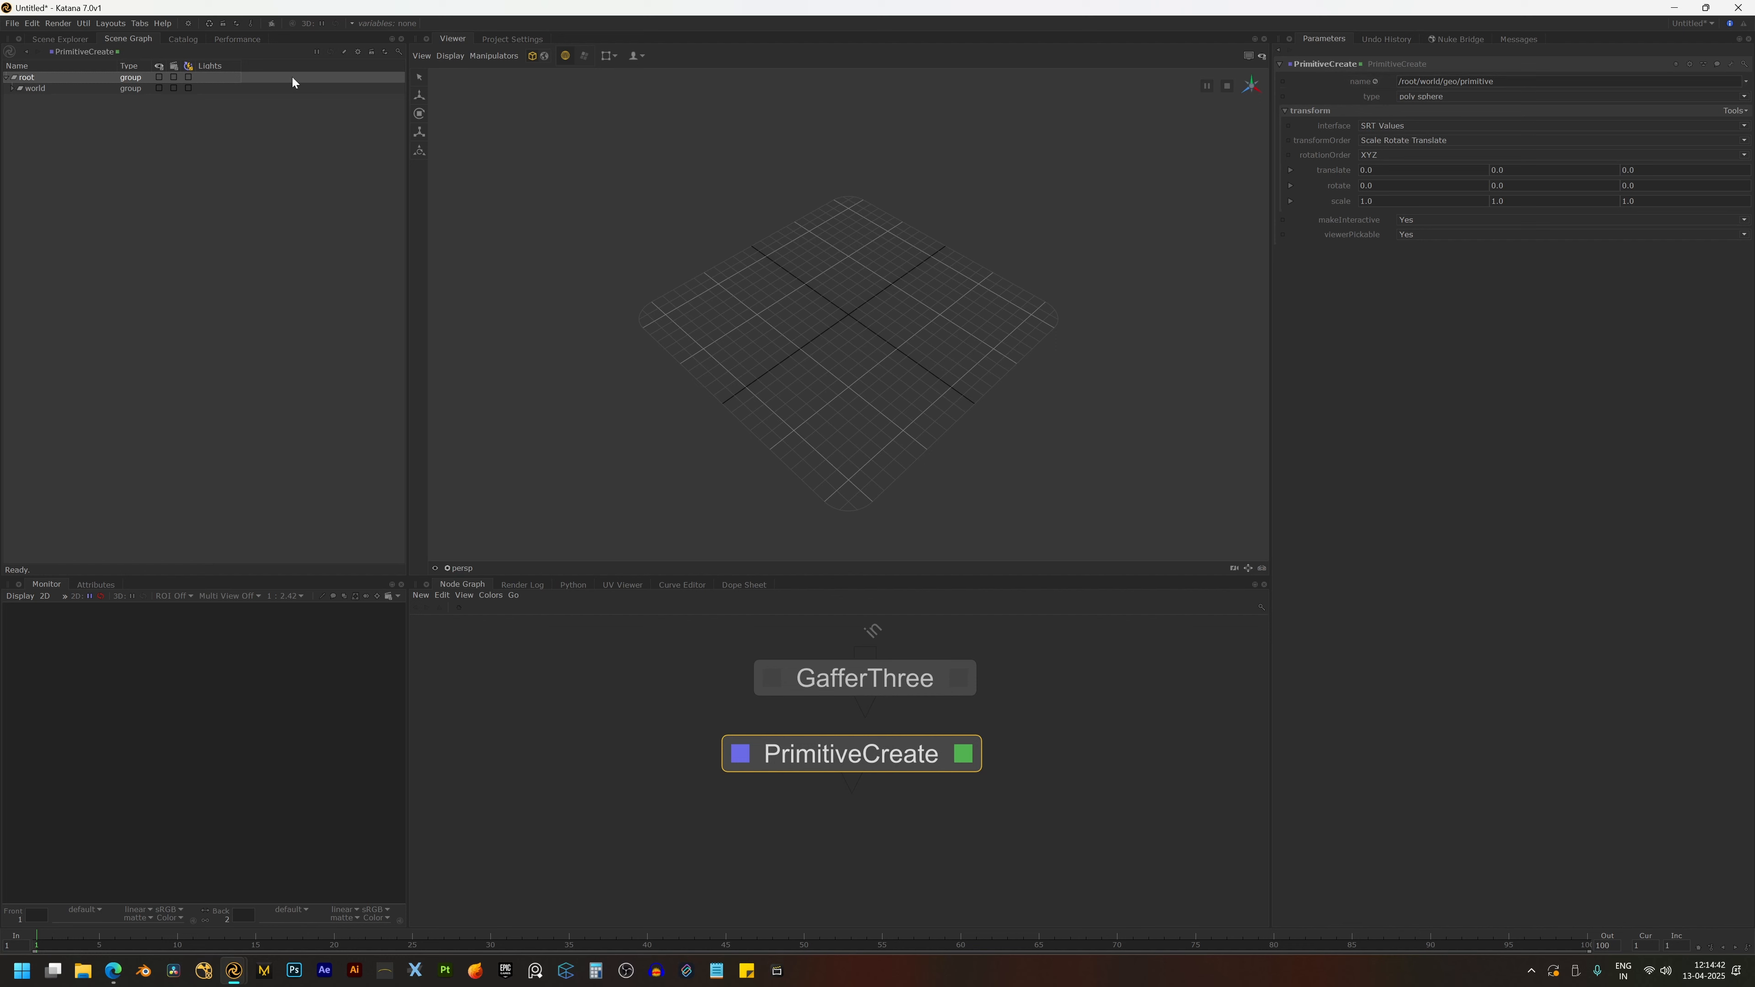
pyautogui.click(12, 88)
pyautogui.click(19, 99)
pyautogui.click(21, 101)
pyautogui.click(18, 101)
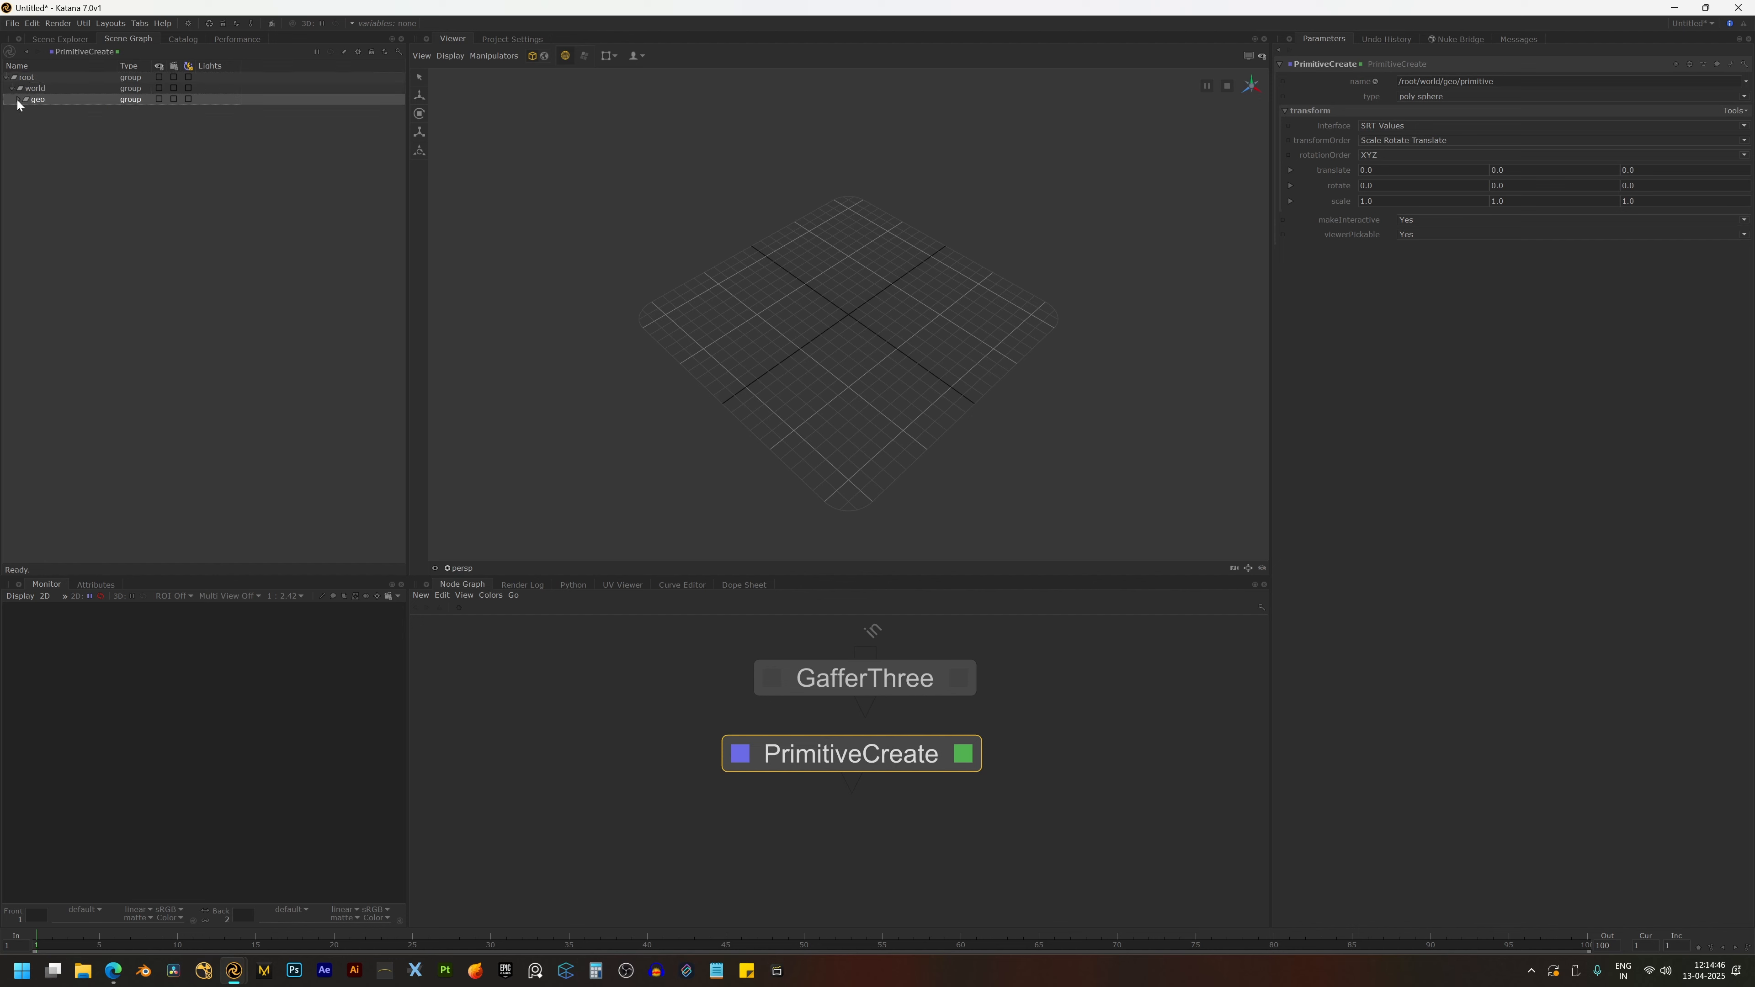
pyautogui.click(19, 100)
pyautogui.click(52, 111)
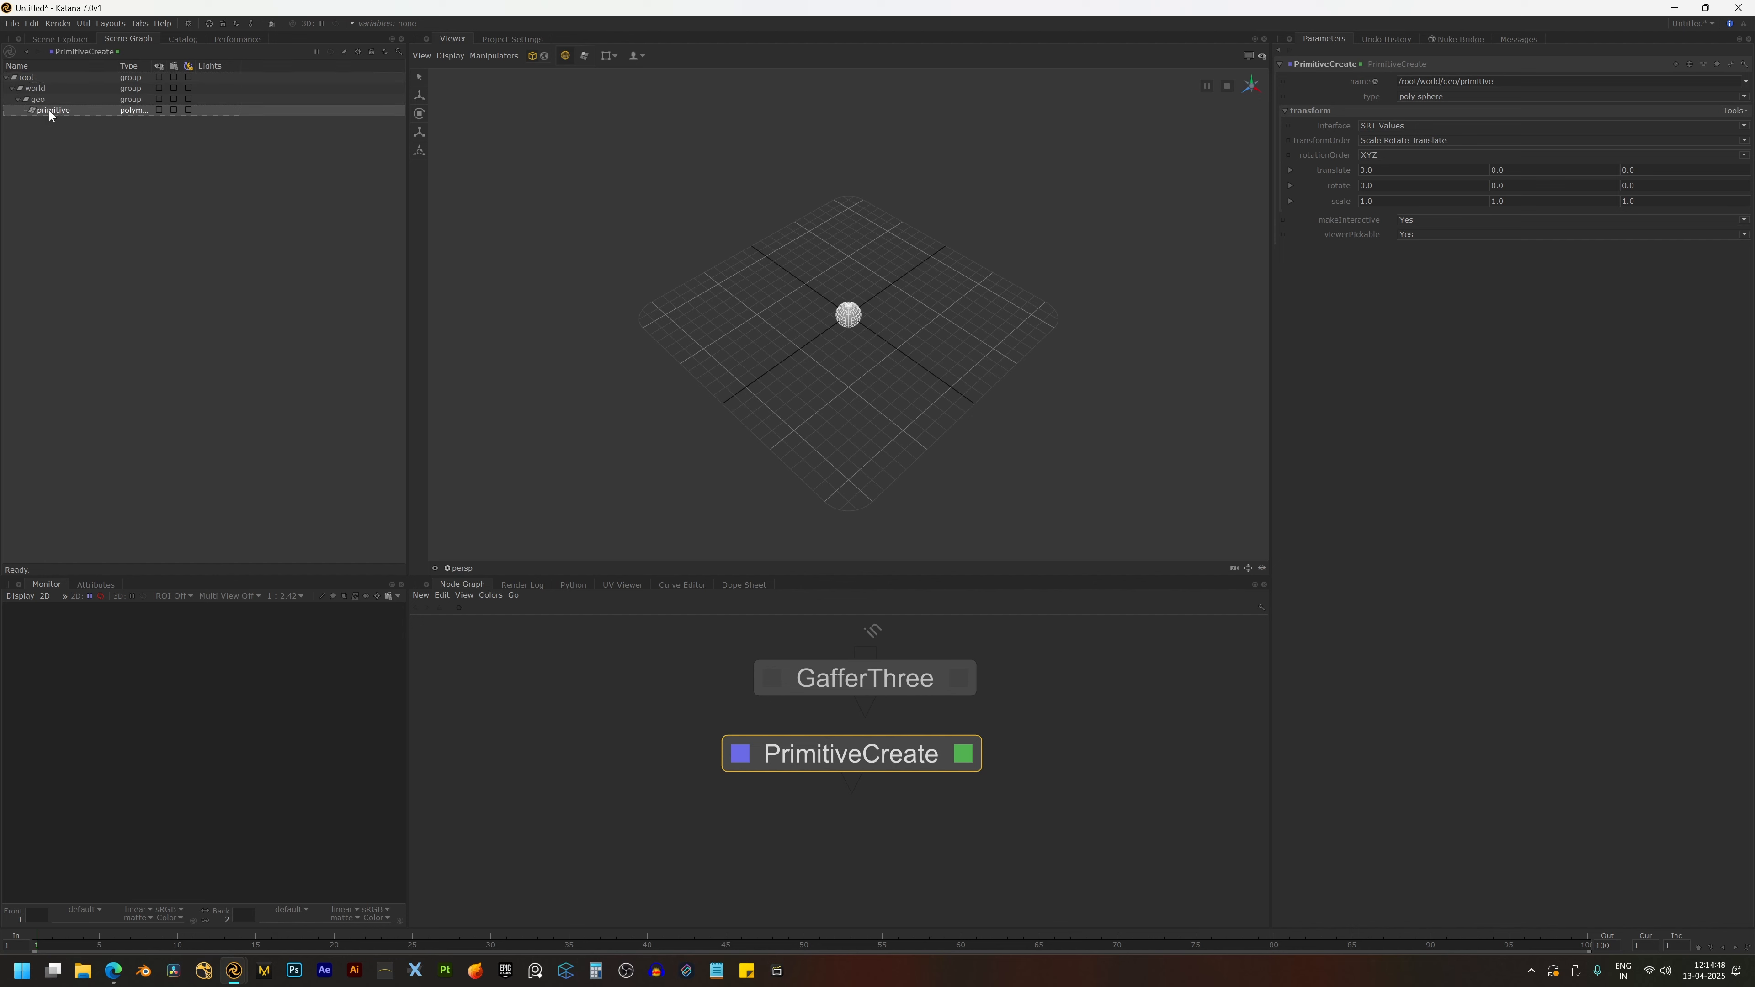
# - Frame the selected sphere in the viewer, and collapse the geo location in the scene graph
pyautogui.moveTo(788, 270); pyautogui.dragTo(911, 377)
pyautogui.press('f')
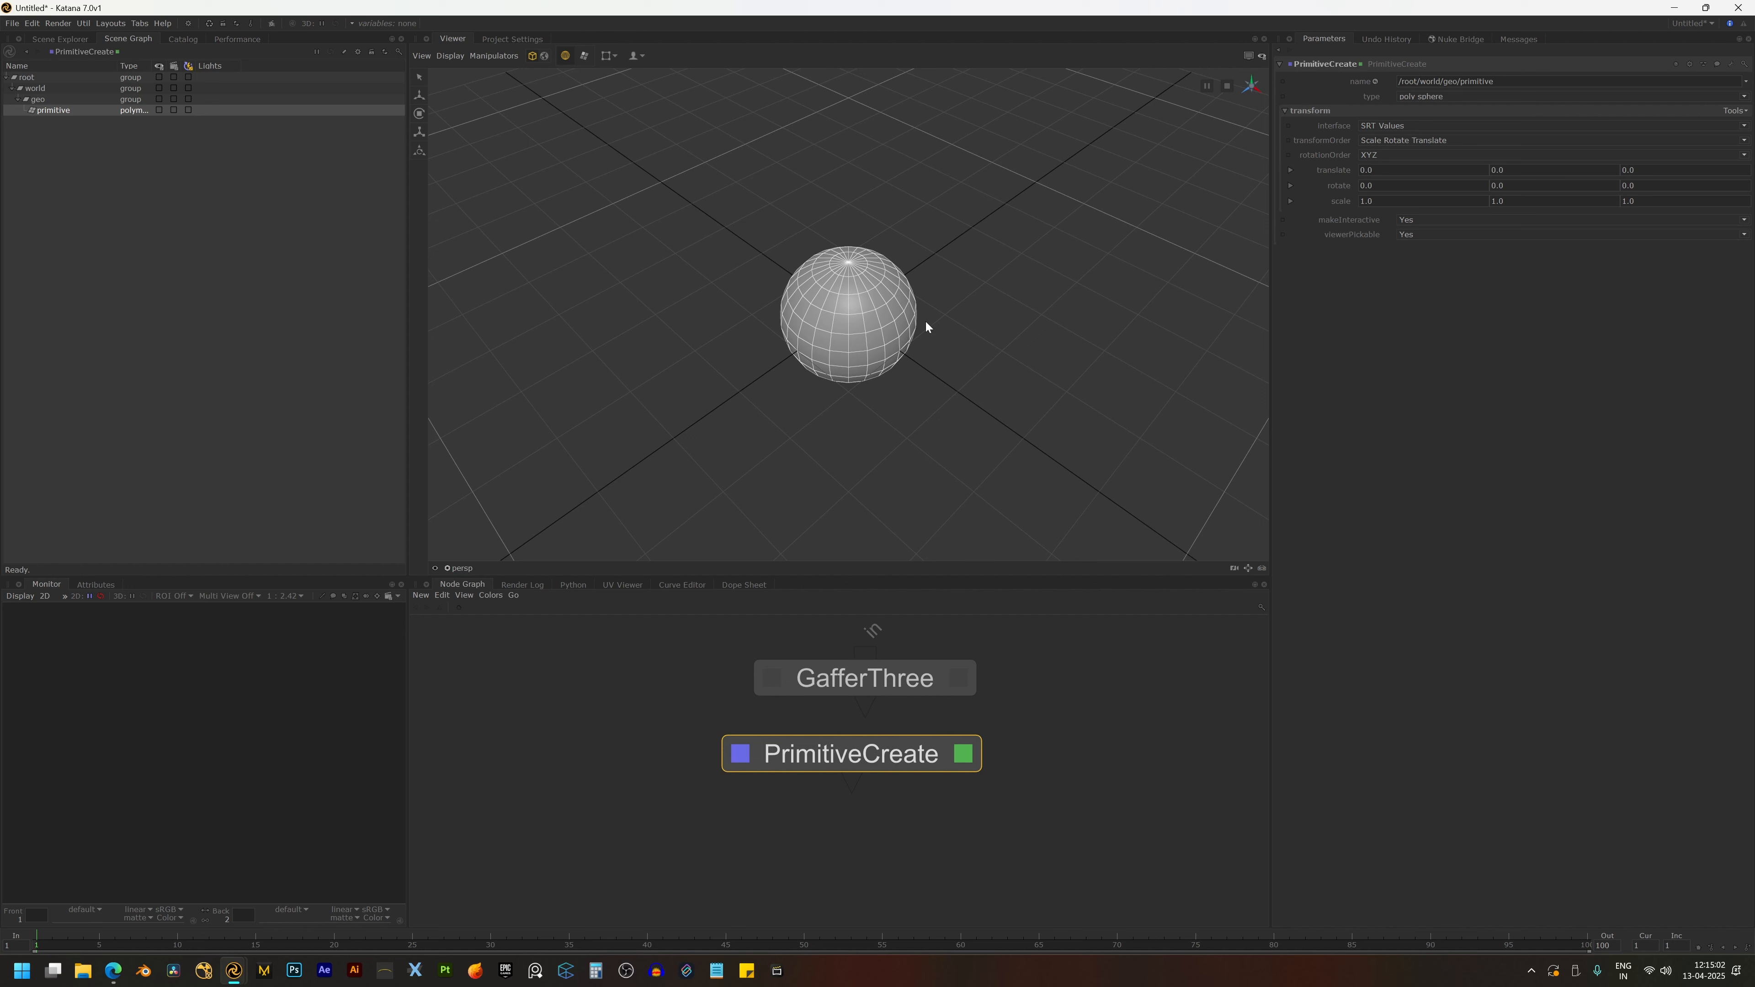
pyautogui.scroll(-5, 897, 307)
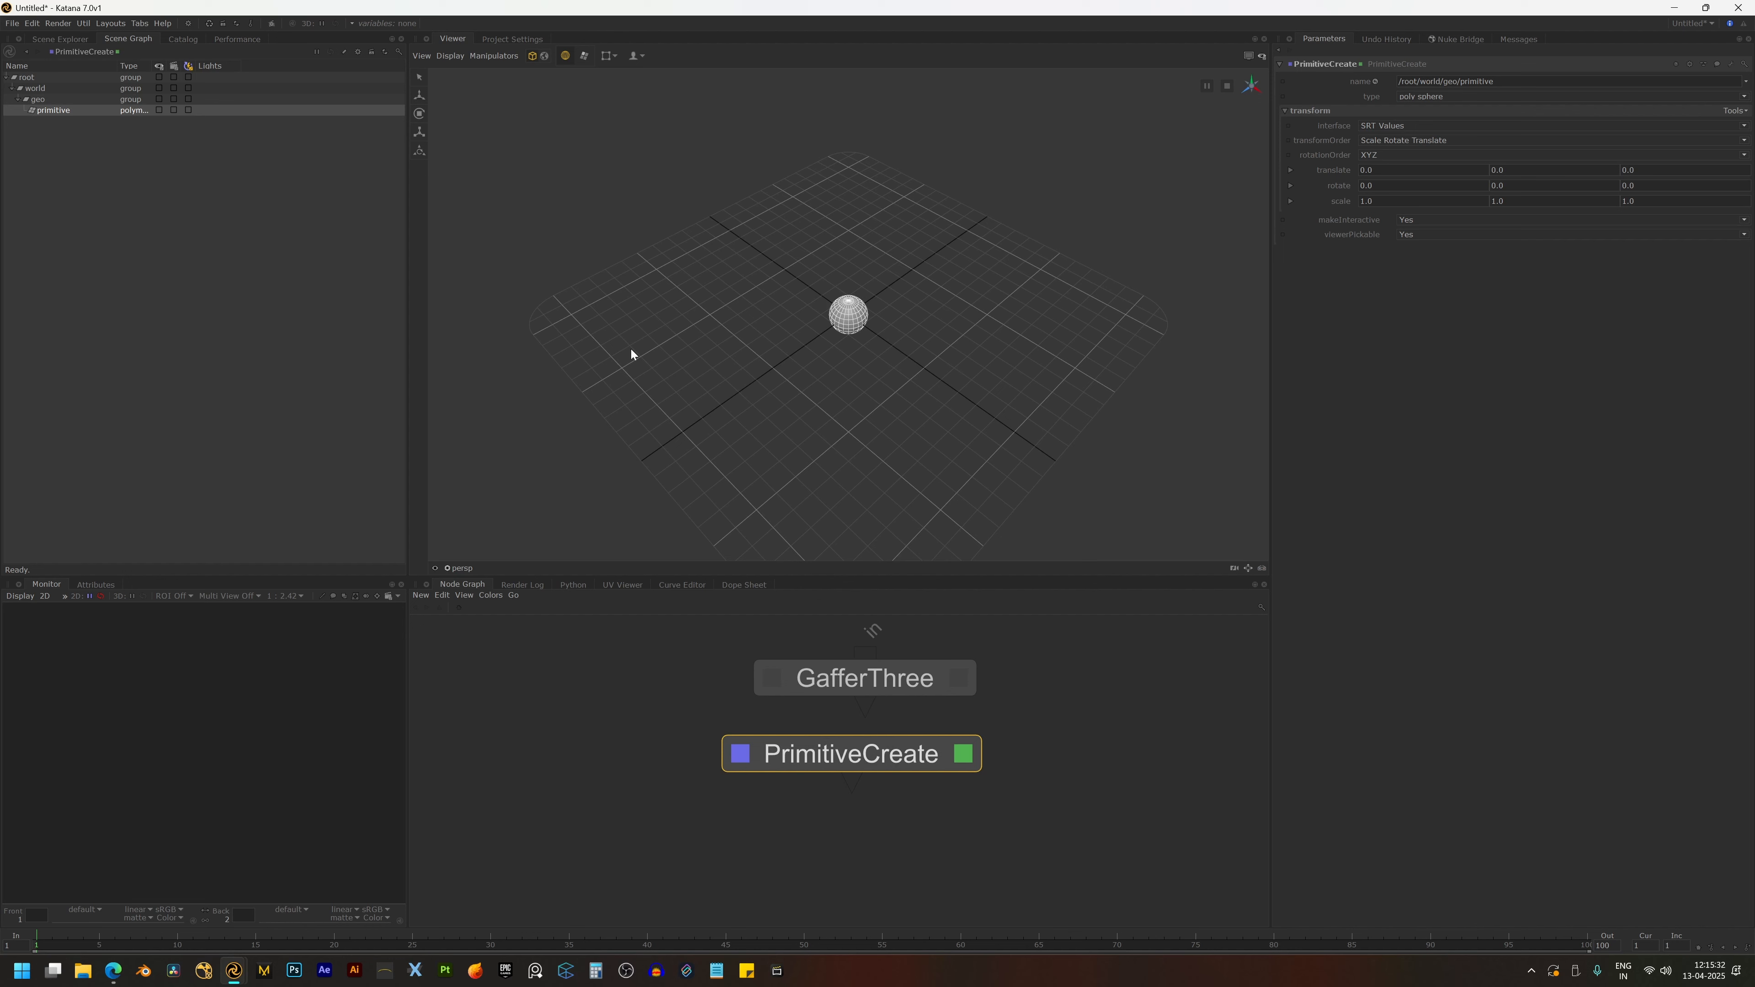
pyautogui.click(16, 100)
pyautogui.click(15, 101)
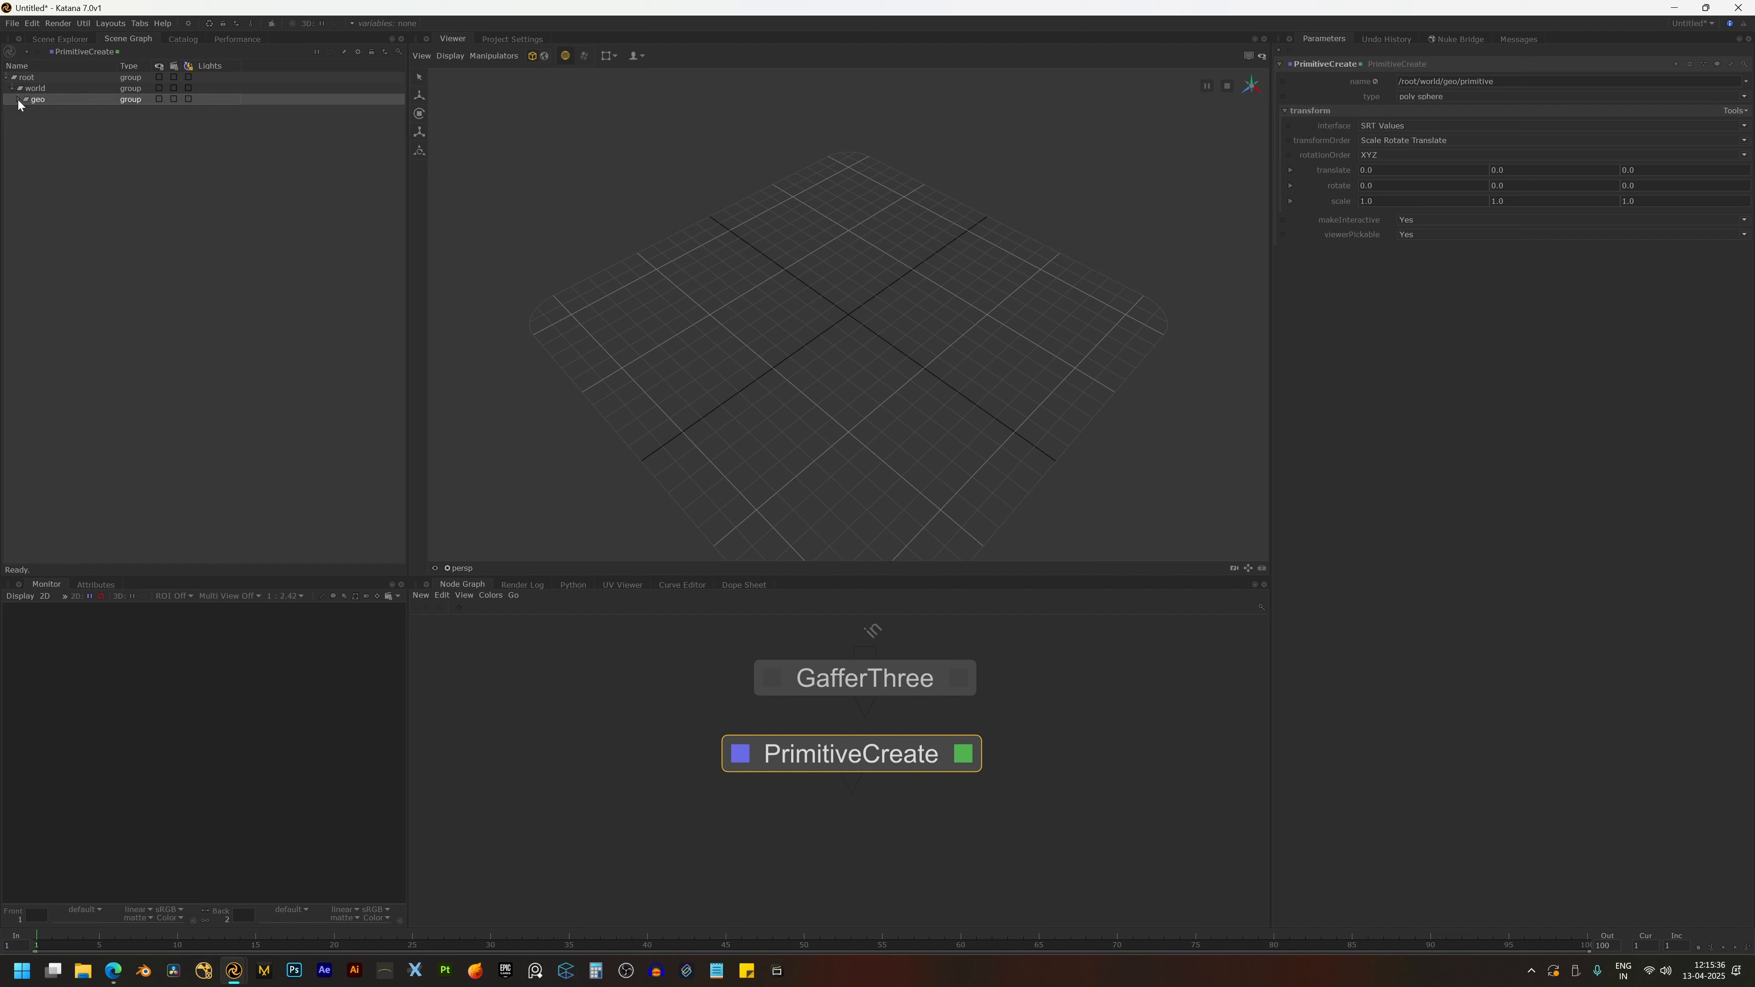
# - Shift PrimitiveCreate aside and paste two copies of it in a row beside the original
pyautogui.moveTo(833, 759); pyautogui.dragTo(668, 761)
pyautogui.hotkey('ctrl', 'c')
pyautogui.hotkey('ctrl', 'v')
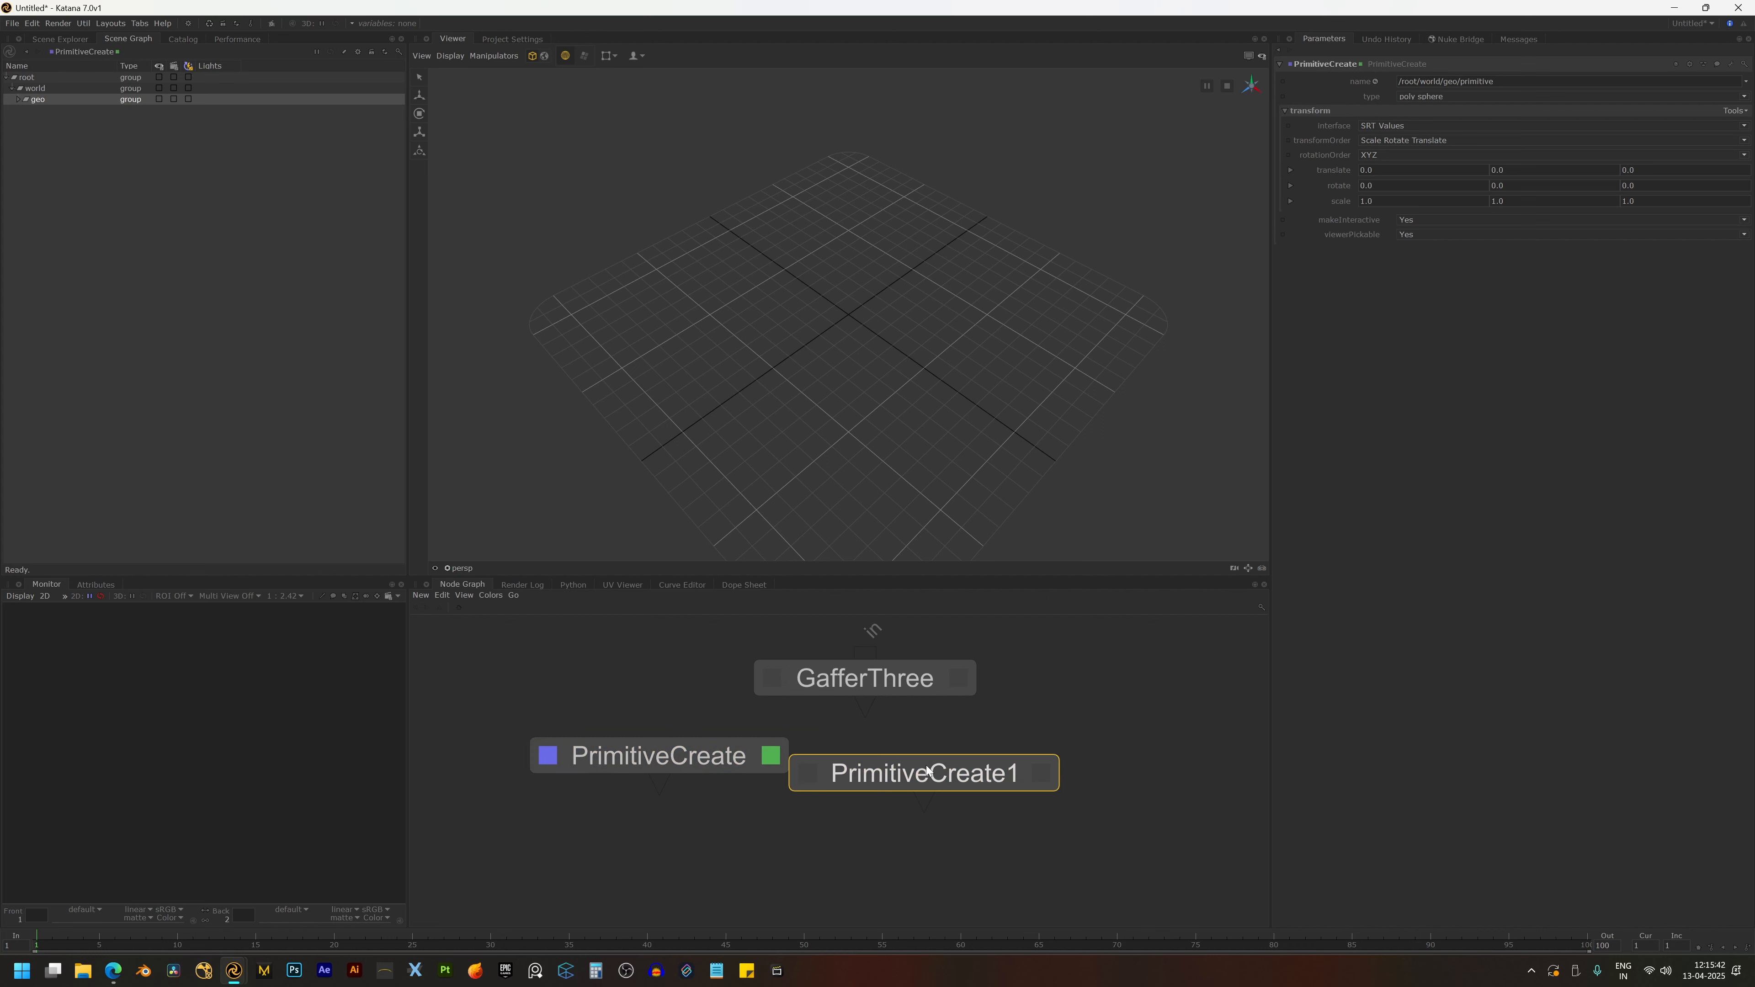
pyautogui.click(951, 758)
pyautogui.hotkey('ctrl', 'v')
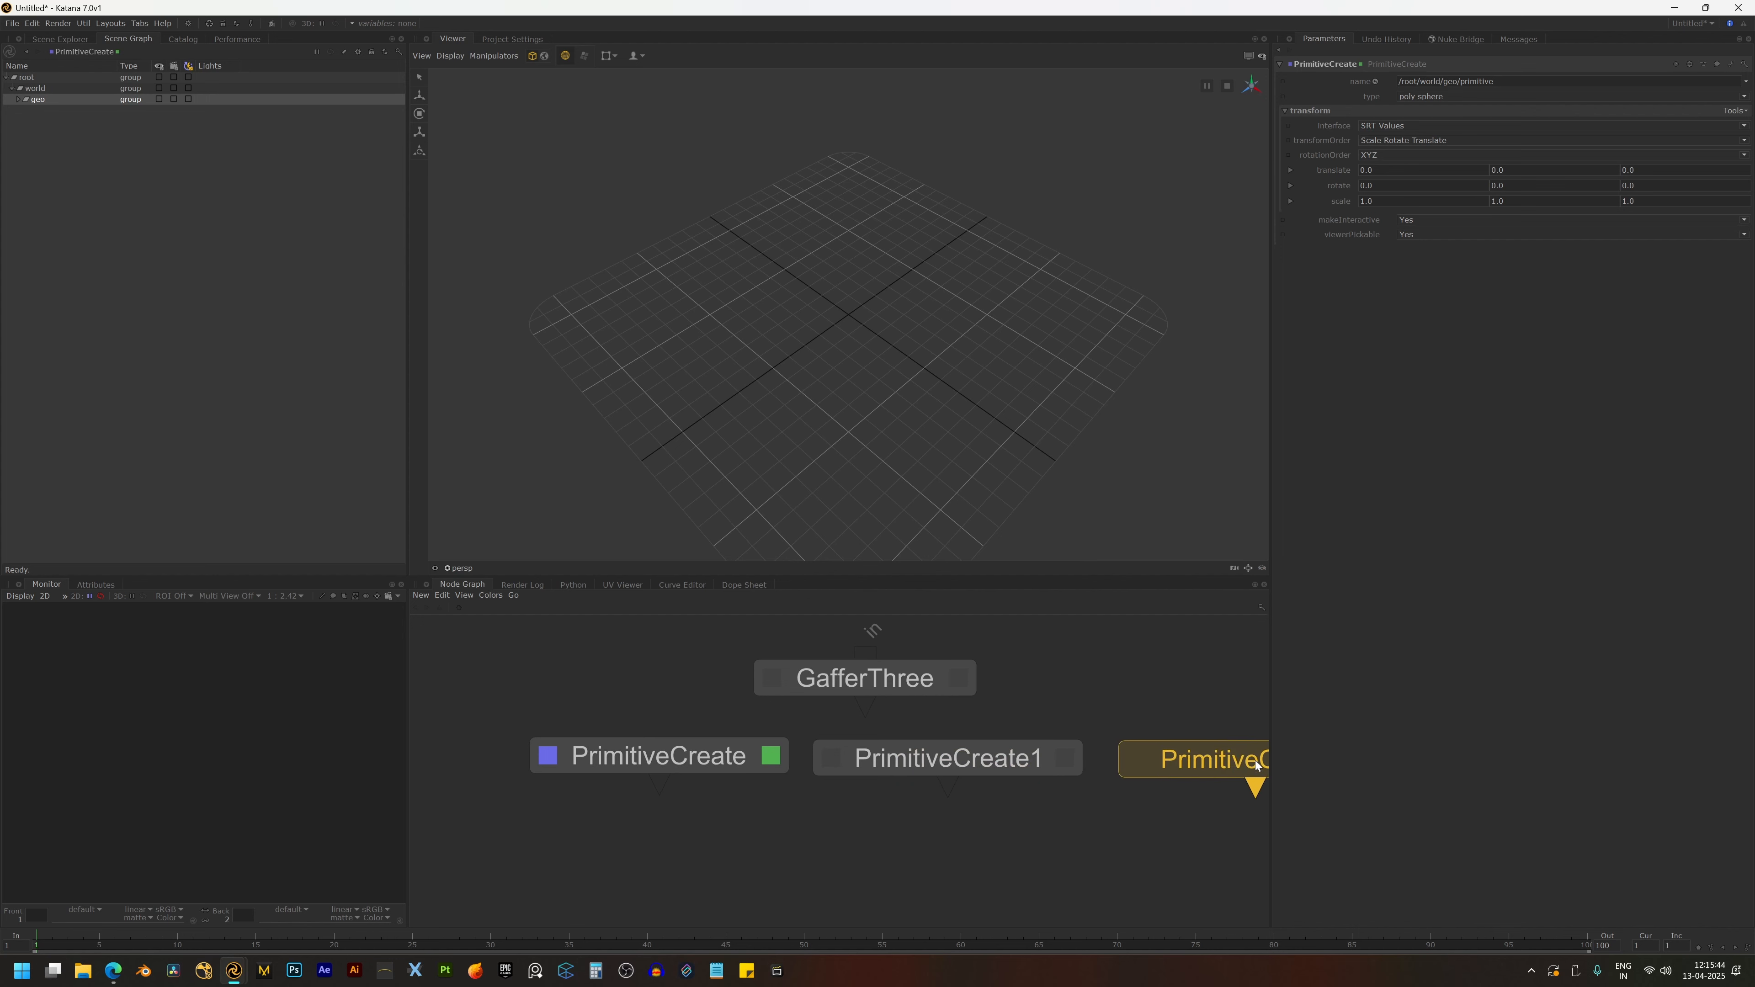
pyautogui.click(1244, 757)
# - Add a Merge node to the node graph, below the row of three PrimitiveCreate nodes
pyautogui.scroll(-5, 1038, 803)
pyautogui.scroll(6, 1001, 818)
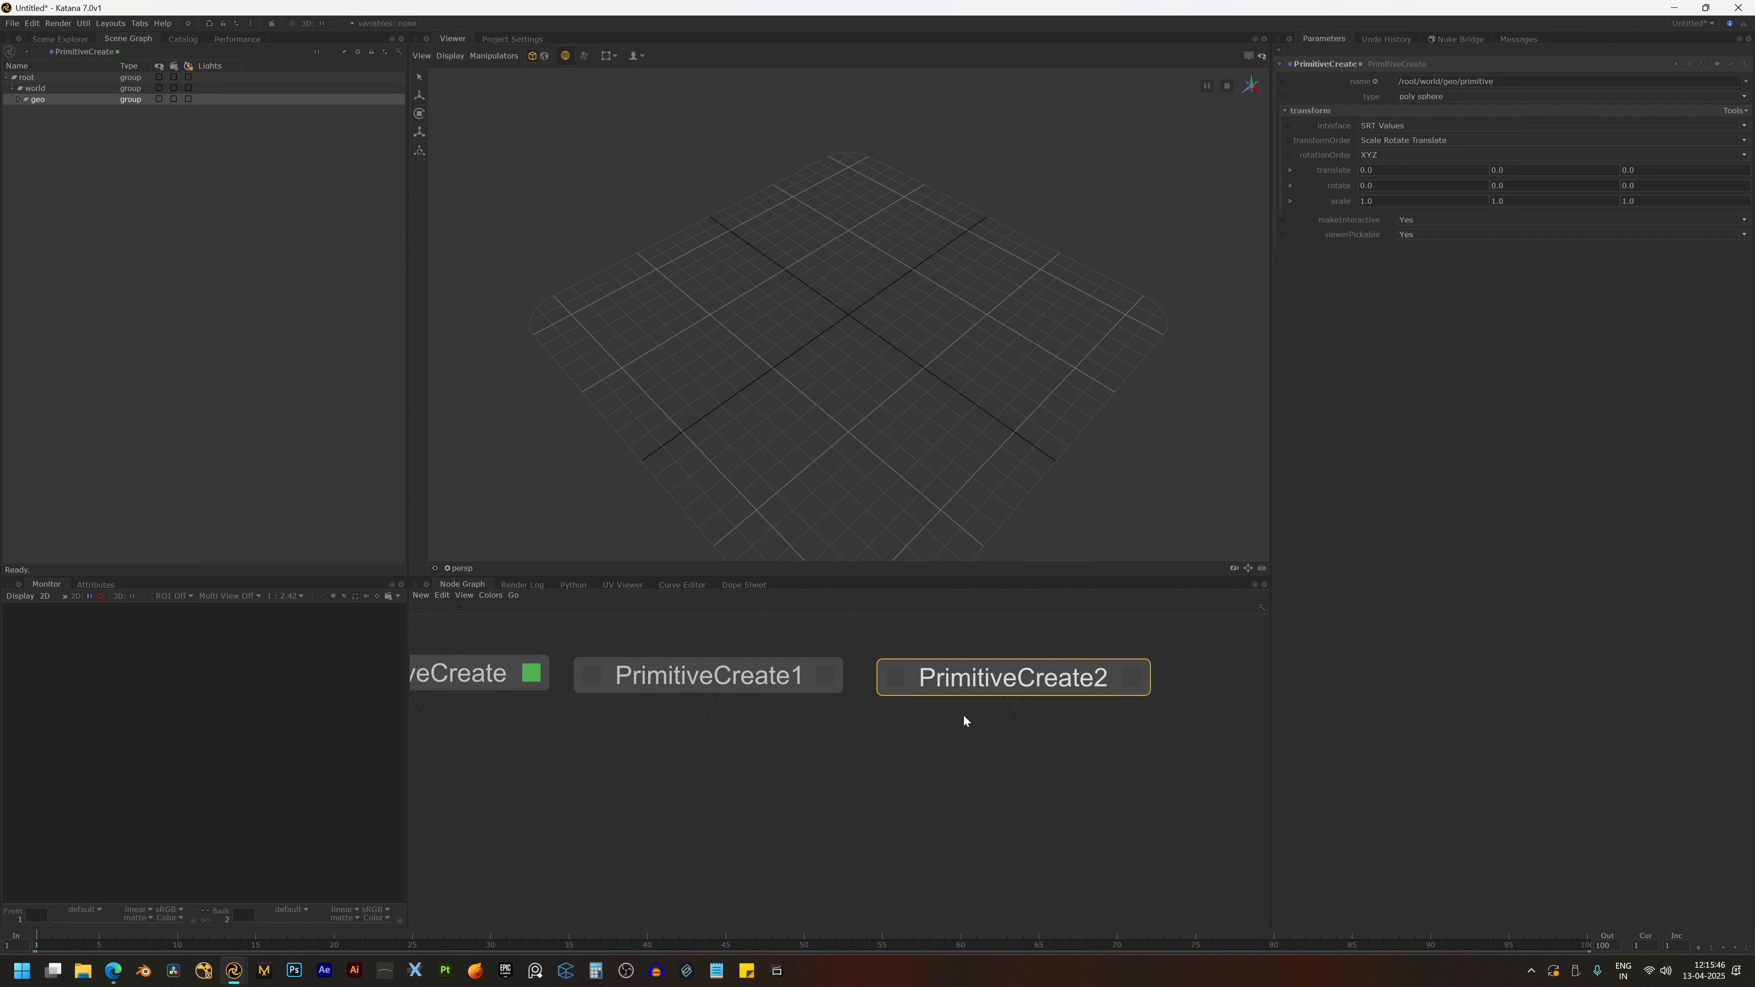
pyautogui.press('Tab')
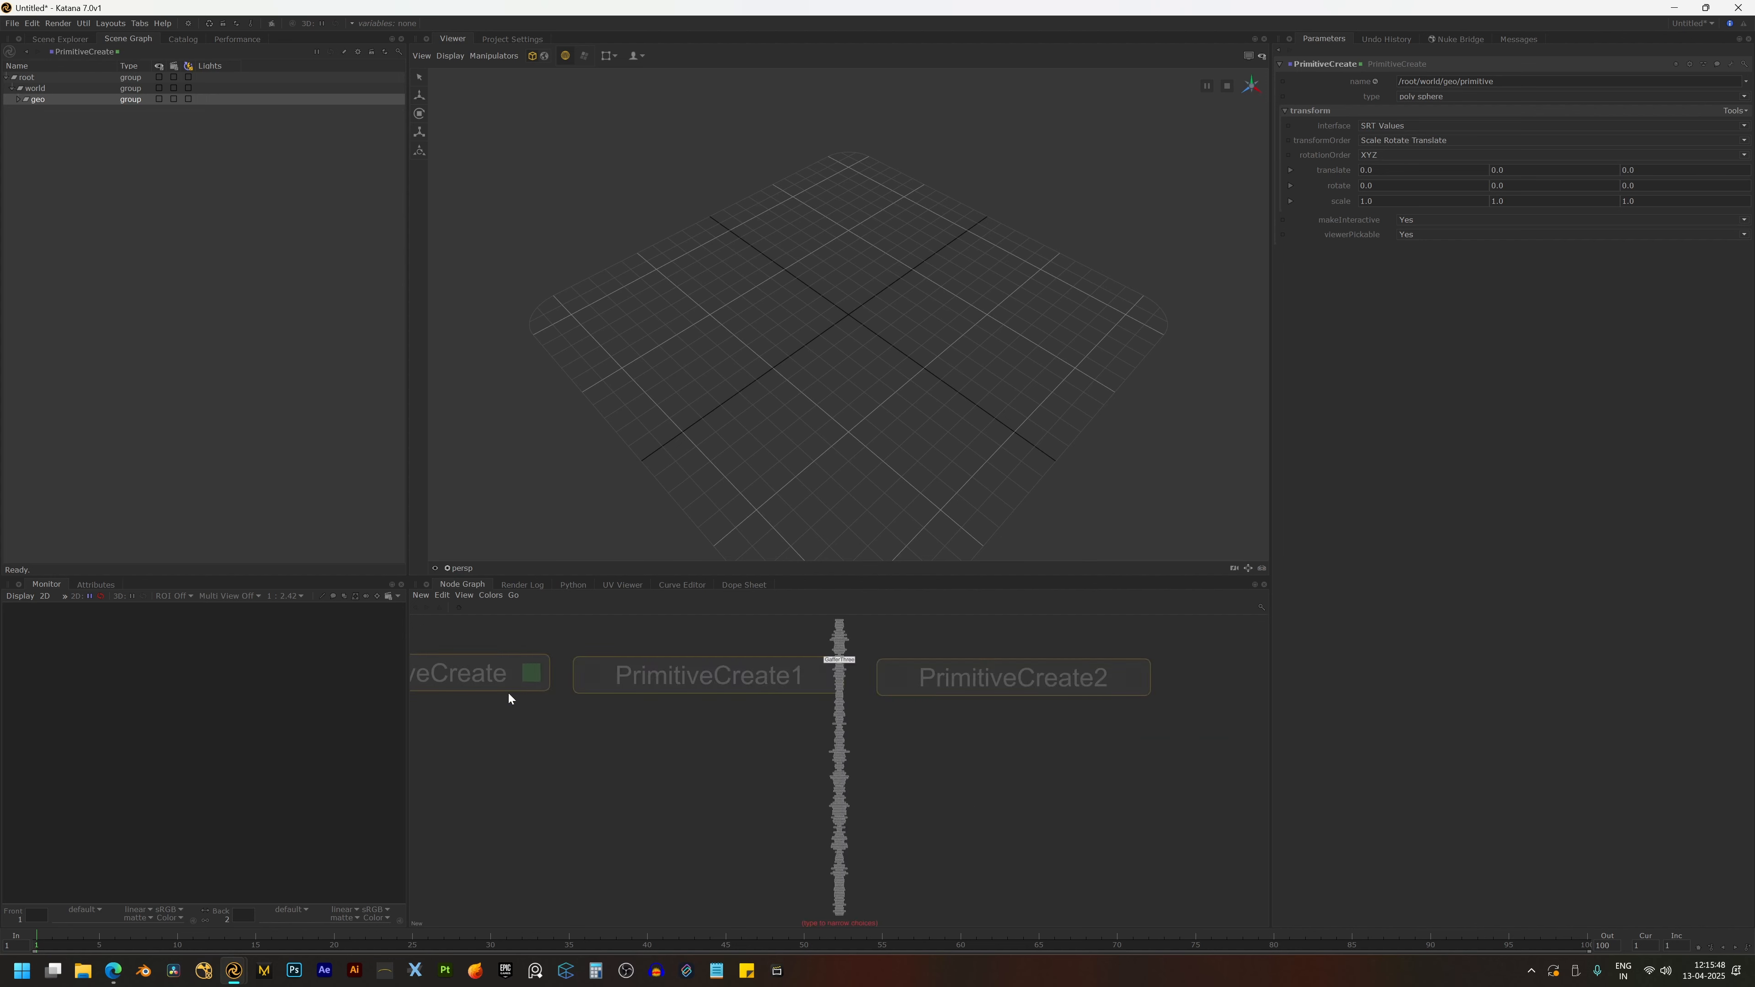
pyautogui.write('merge')
pyautogui.press('Return')
pyautogui.click(724, 826)
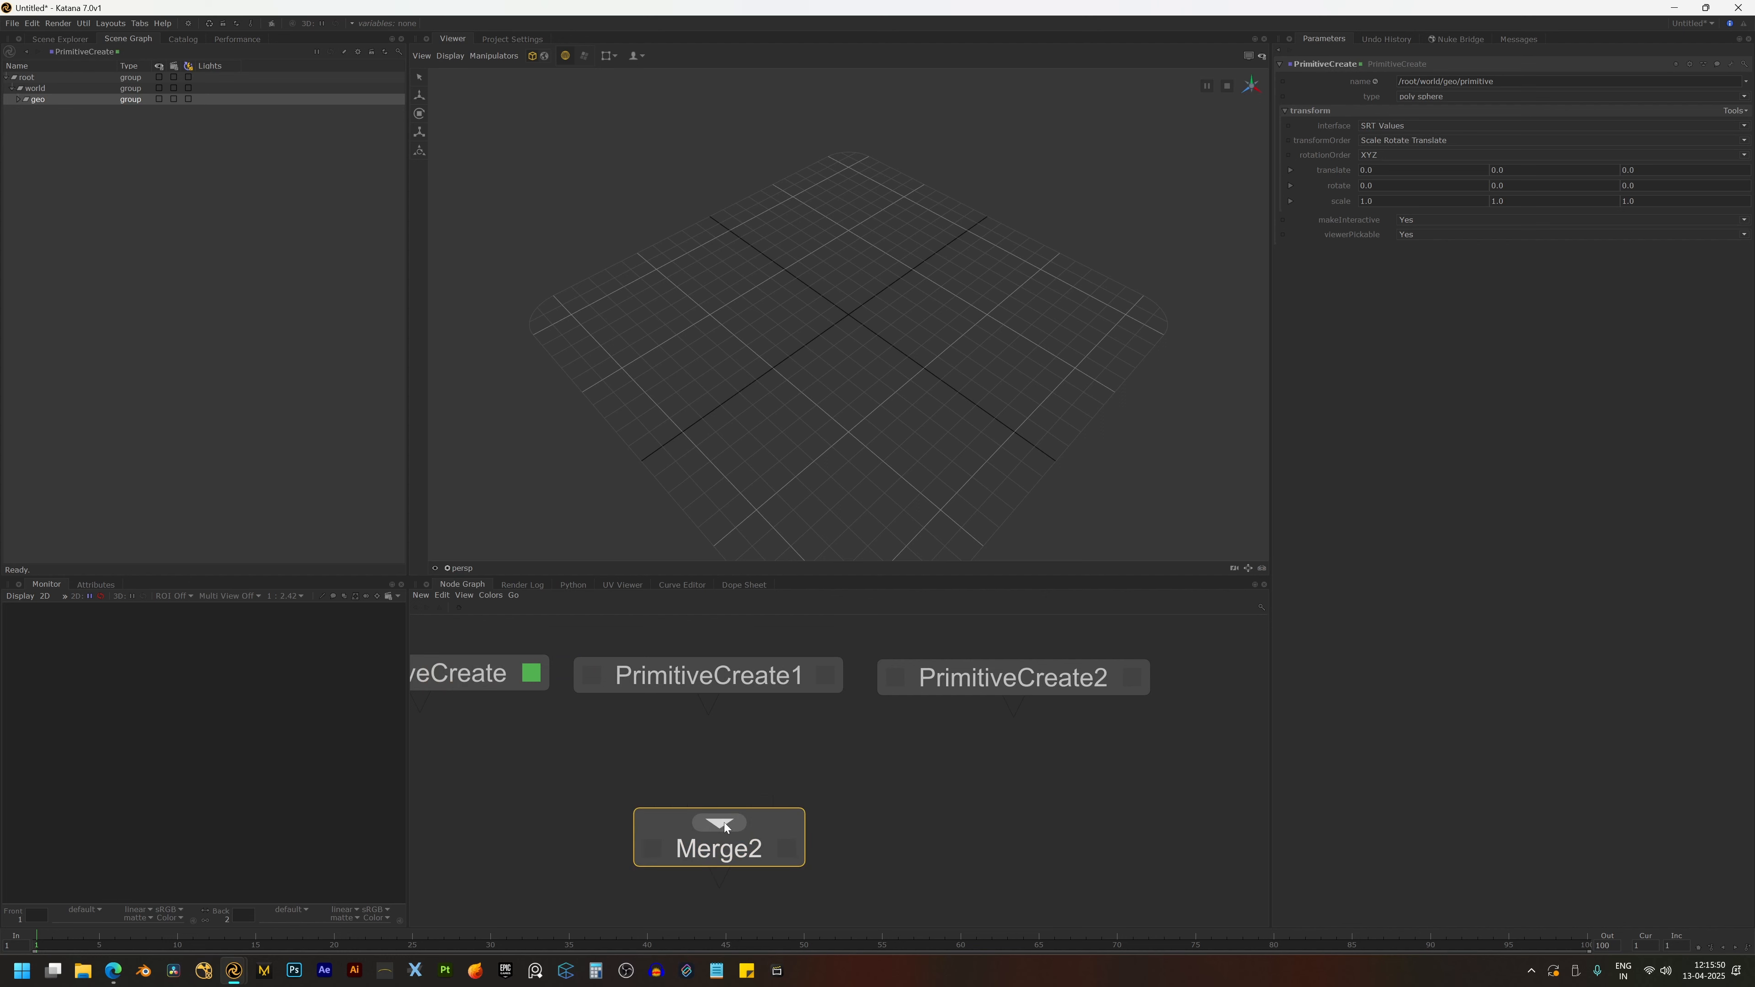
# - Connect PrimitiveCreate, PrimitiveCreate1 and PrimitiveCreate2 to the Merge node, and put the view and edit flags on it
pyautogui.moveTo(421, 700); pyautogui.dragTo(653, 806)
pyautogui.moveTo(705, 699); pyautogui.dragTo(719, 802)
pyautogui.moveTo(1012, 707); pyautogui.dragTo(785, 802)
pyautogui.click(750, 857)
# - Expand geo in the merged scene graph and select the primitive location
pyautogui.scroll(-3, 749, 856)
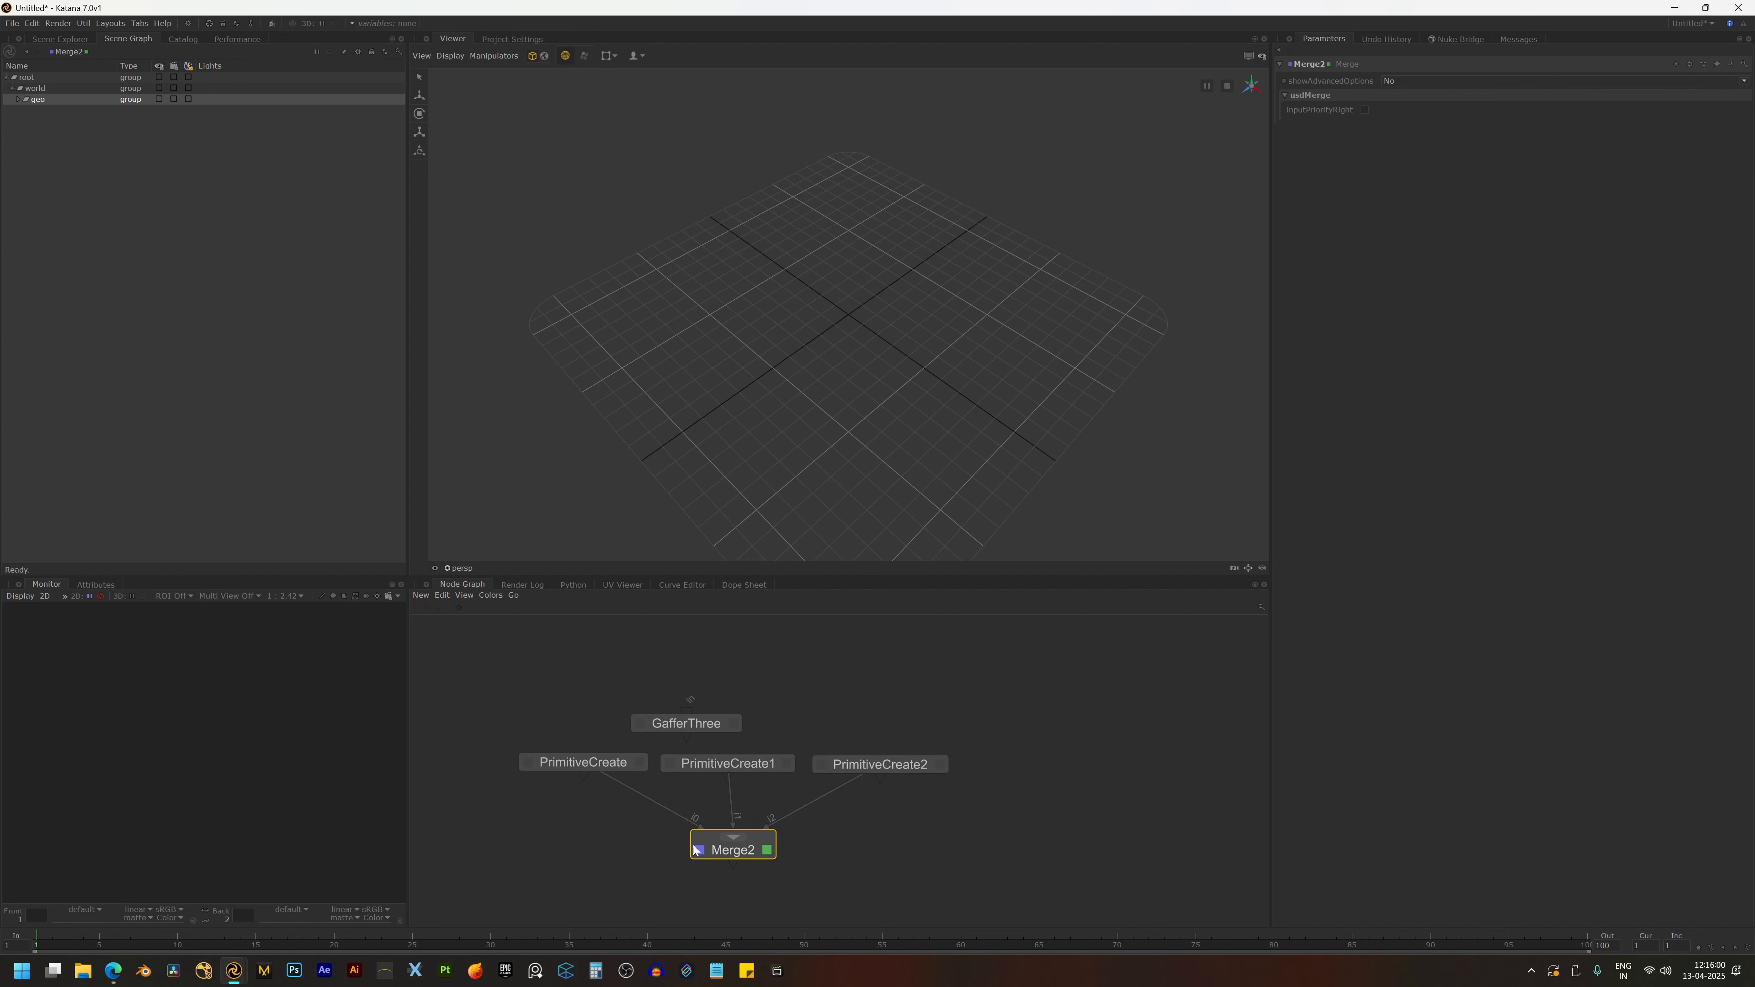
pyautogui.click(20, 100)
pyautogui.click(37, 110)
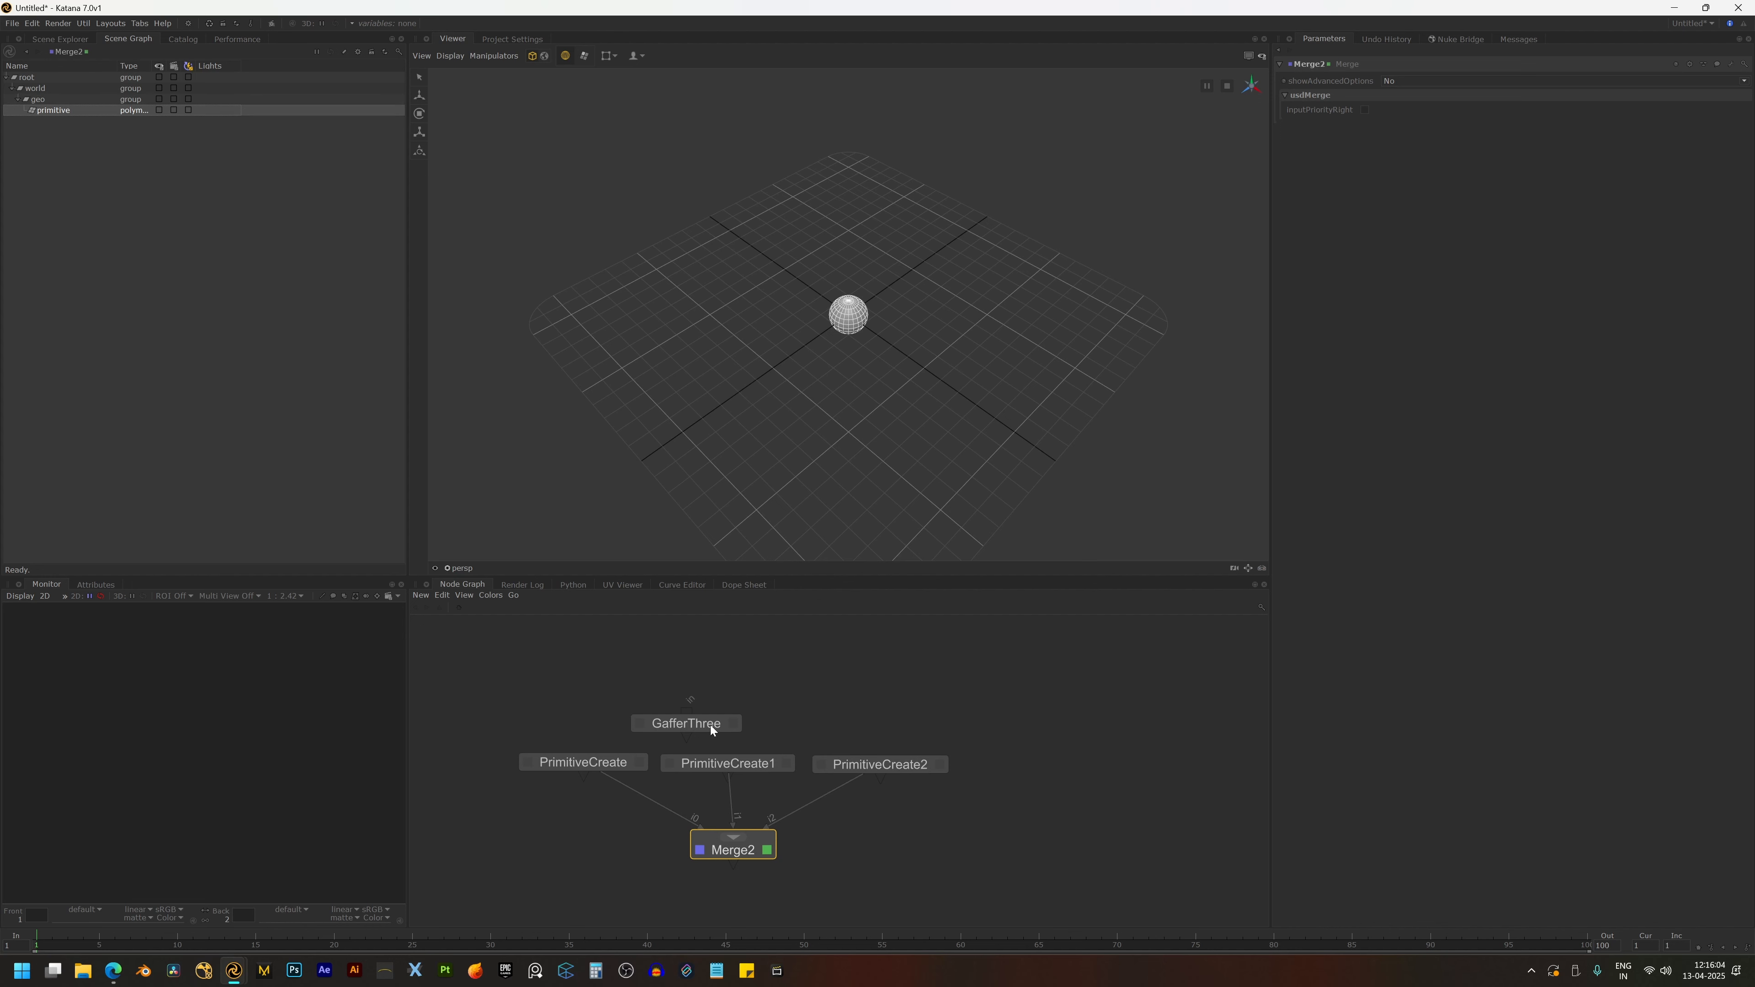
# - Make PrimitiveCreate1 the edited node and set its X translation to 2
pyautogui.click(786, 763)
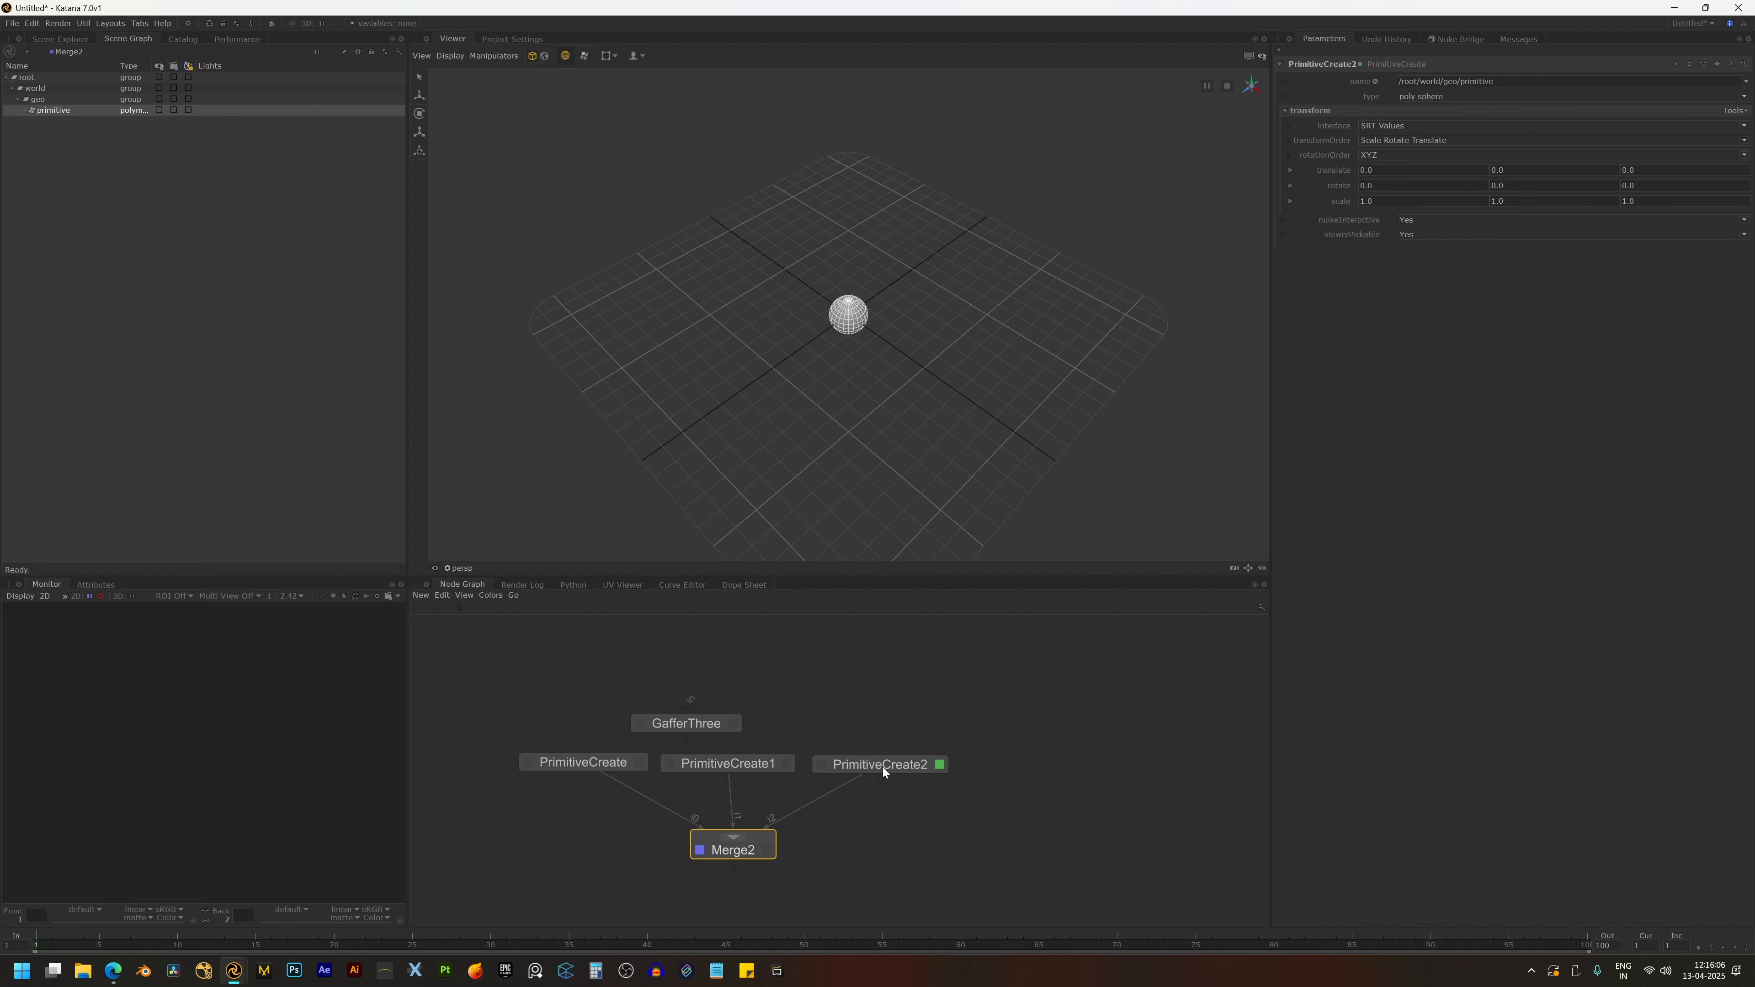
pyautogui.click(731, 763)
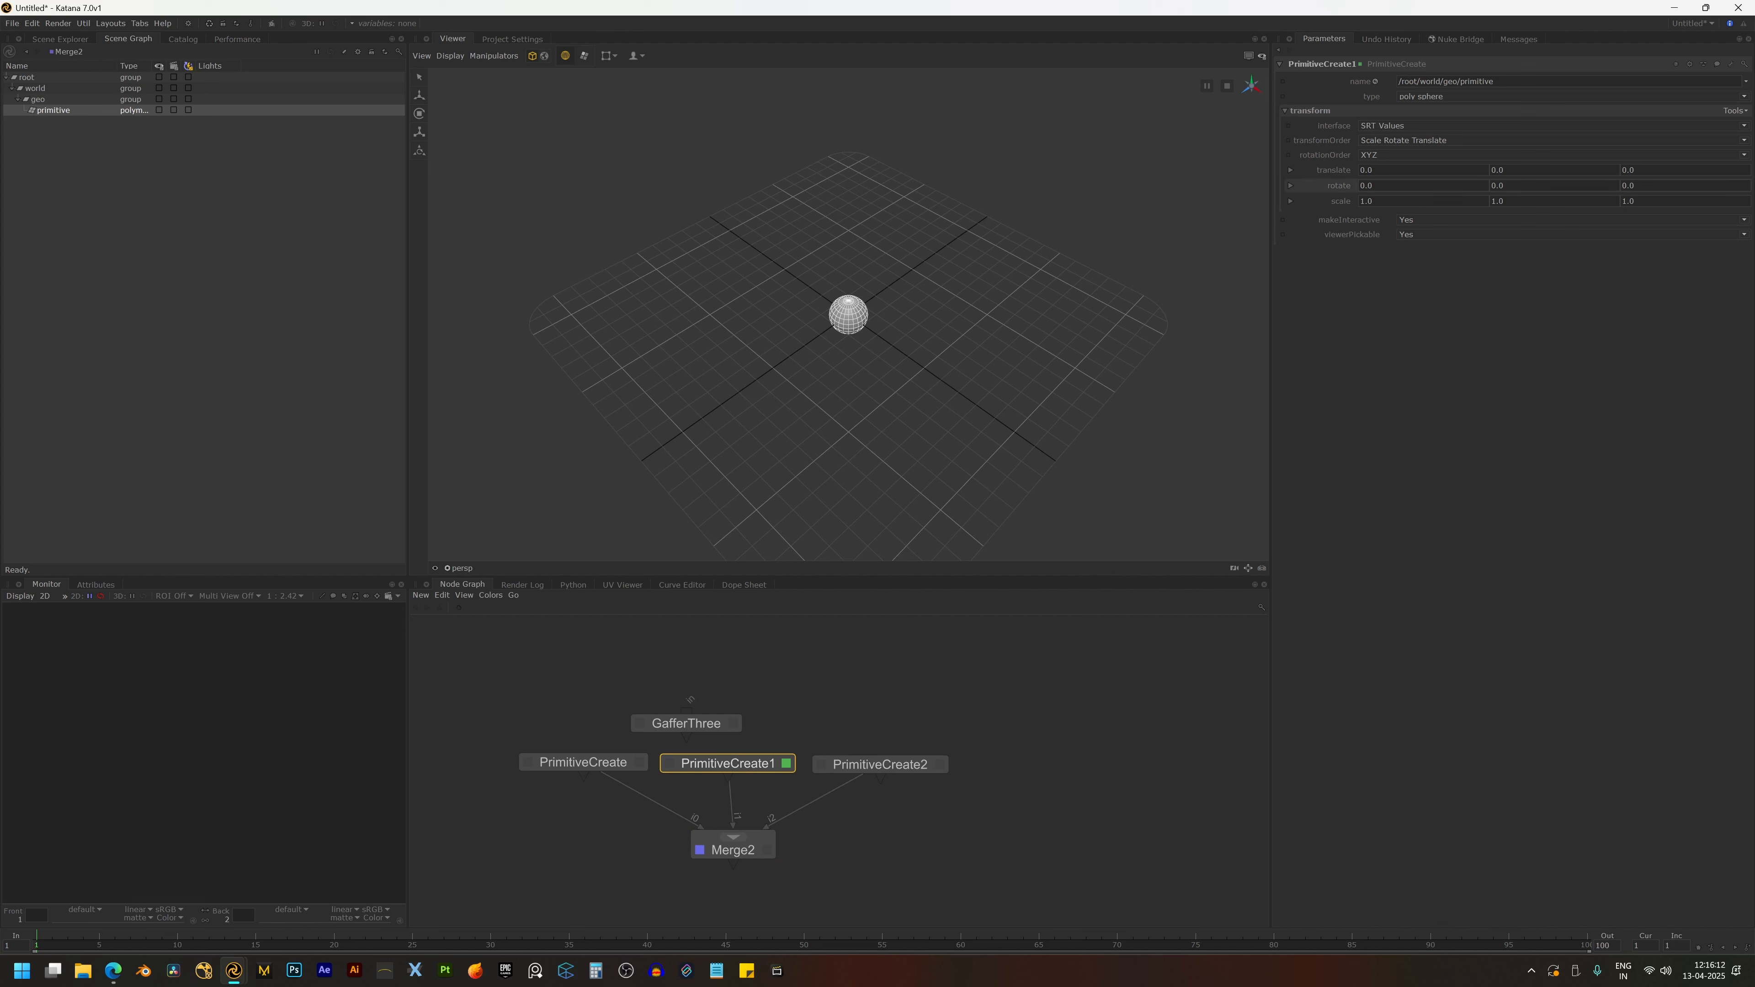
pyautogui.moveTo(1379, 170); pyautogui.dragTo(1322, 170)
pyautogui.write('2')
pyautogui.press('Return')
# - Make PrimitiveCreate2 the edited node and set its Y translation to 2
pyautogui.click(938, 764)
pyautogui.doubleClick(1500, 170)
pyautogui.write('2')
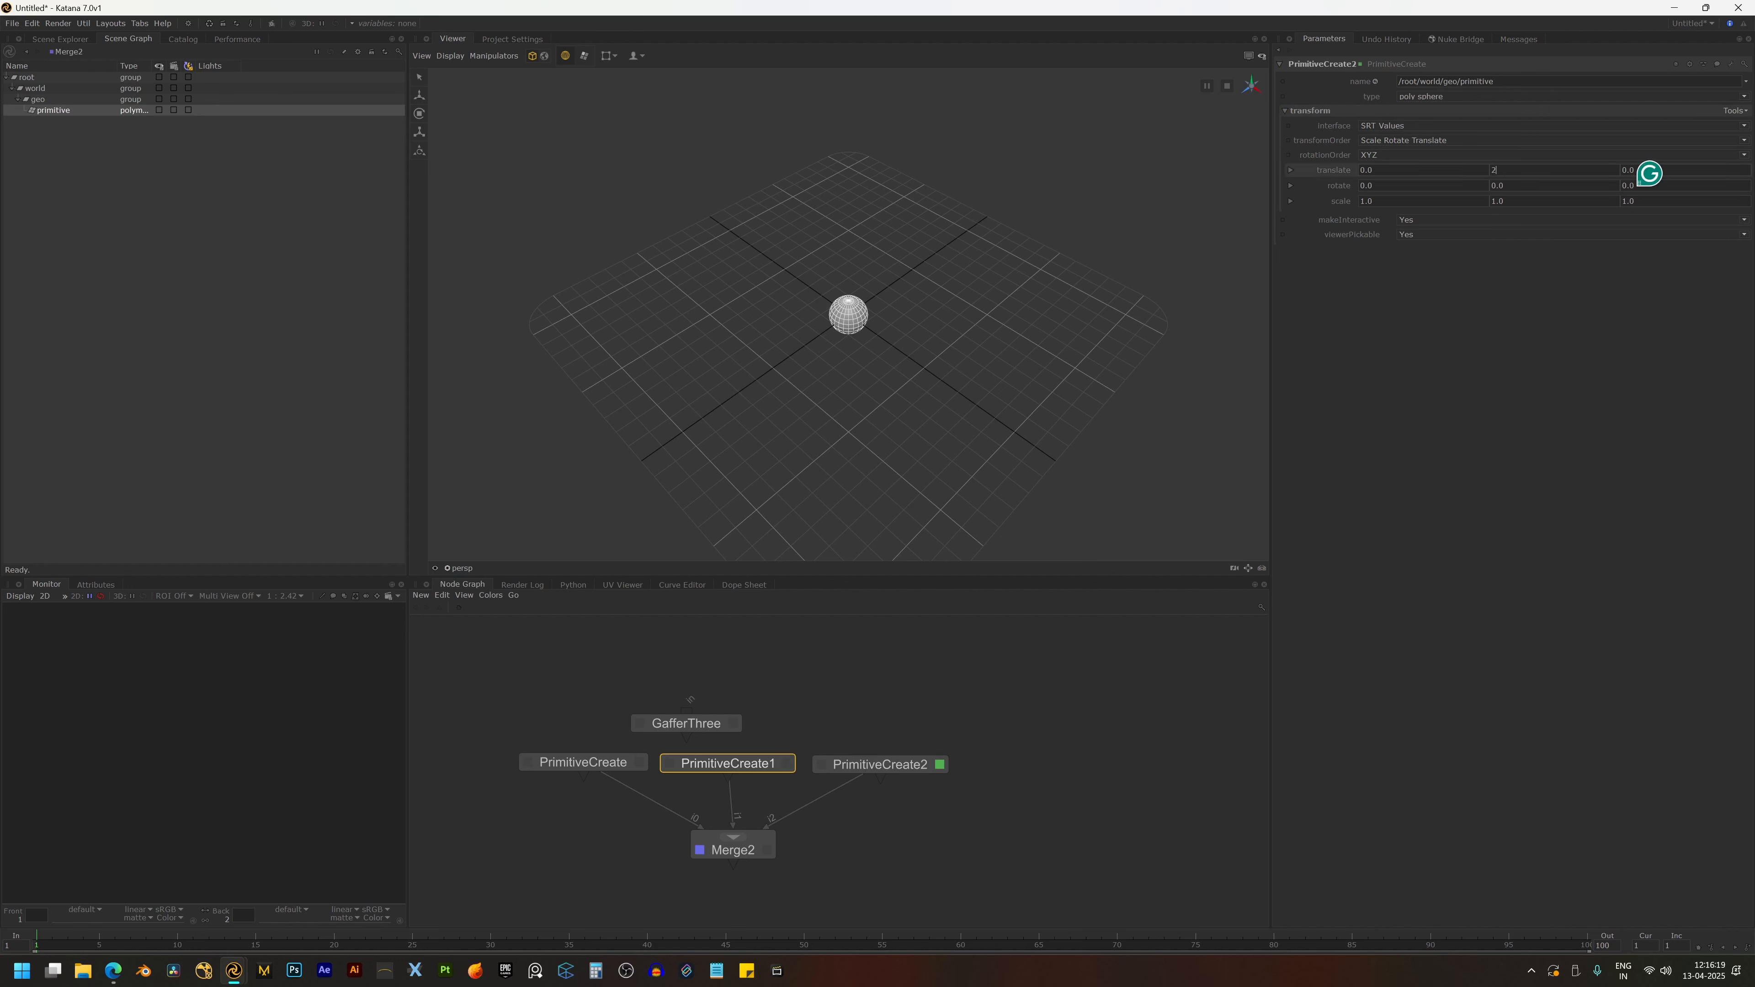
pyautogui.press('Return')
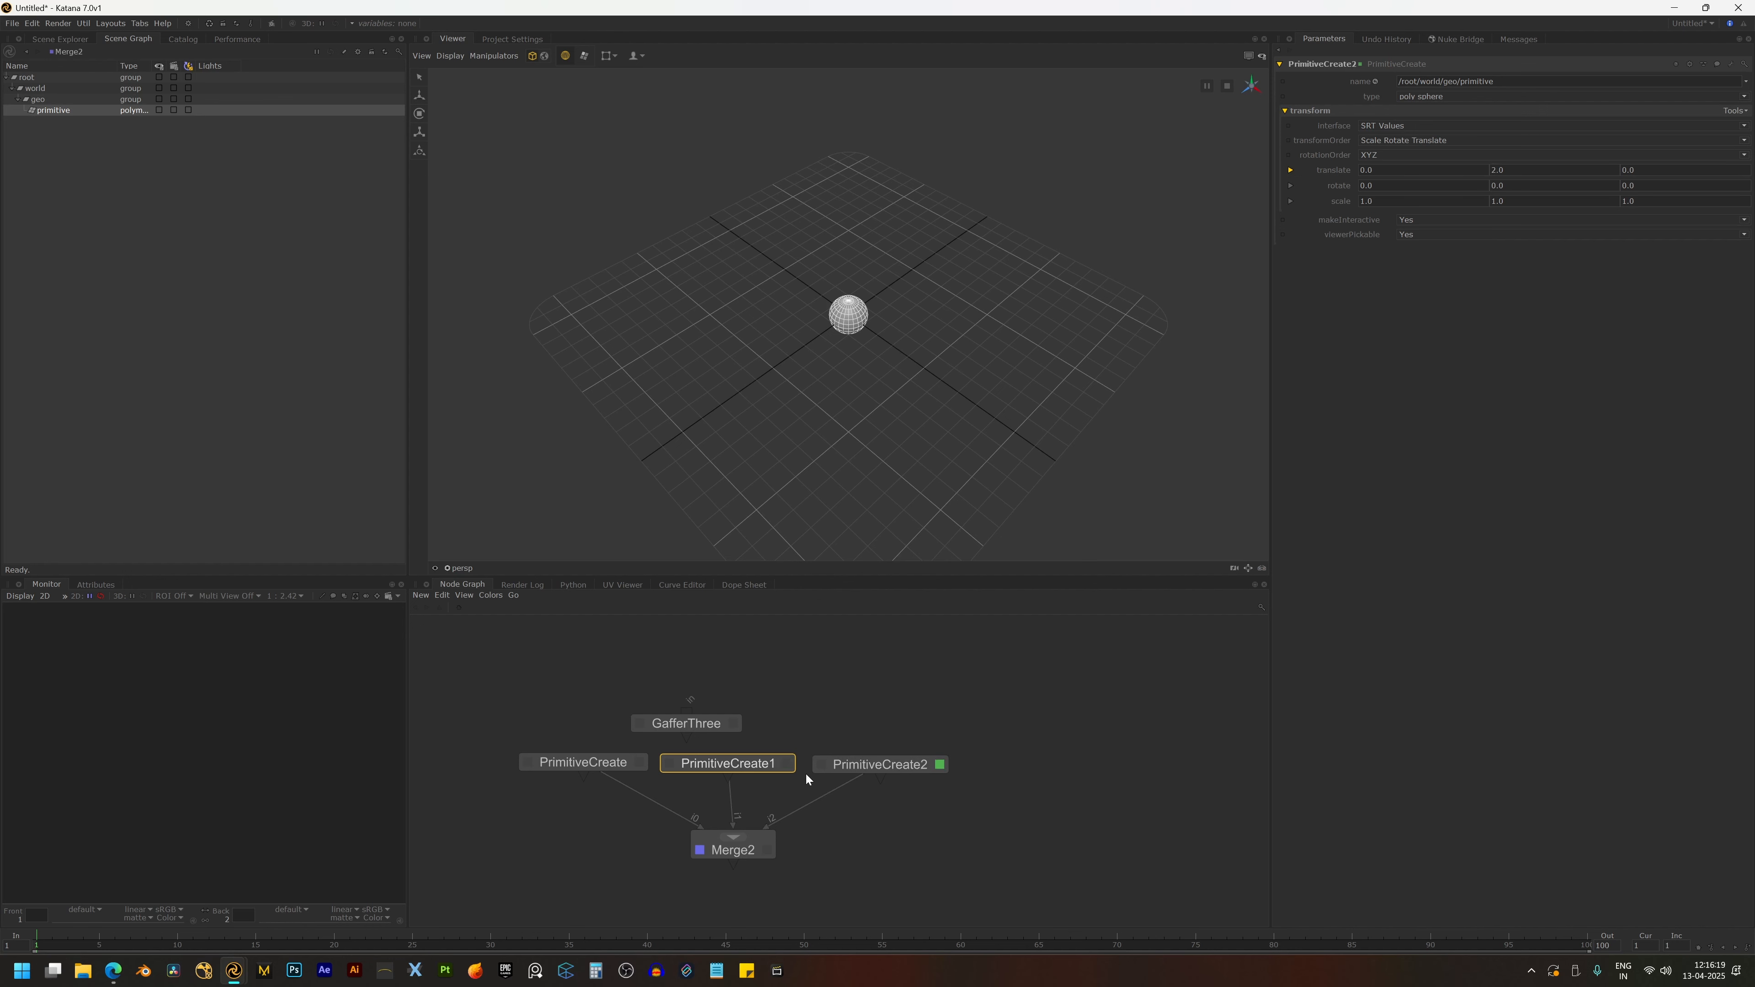
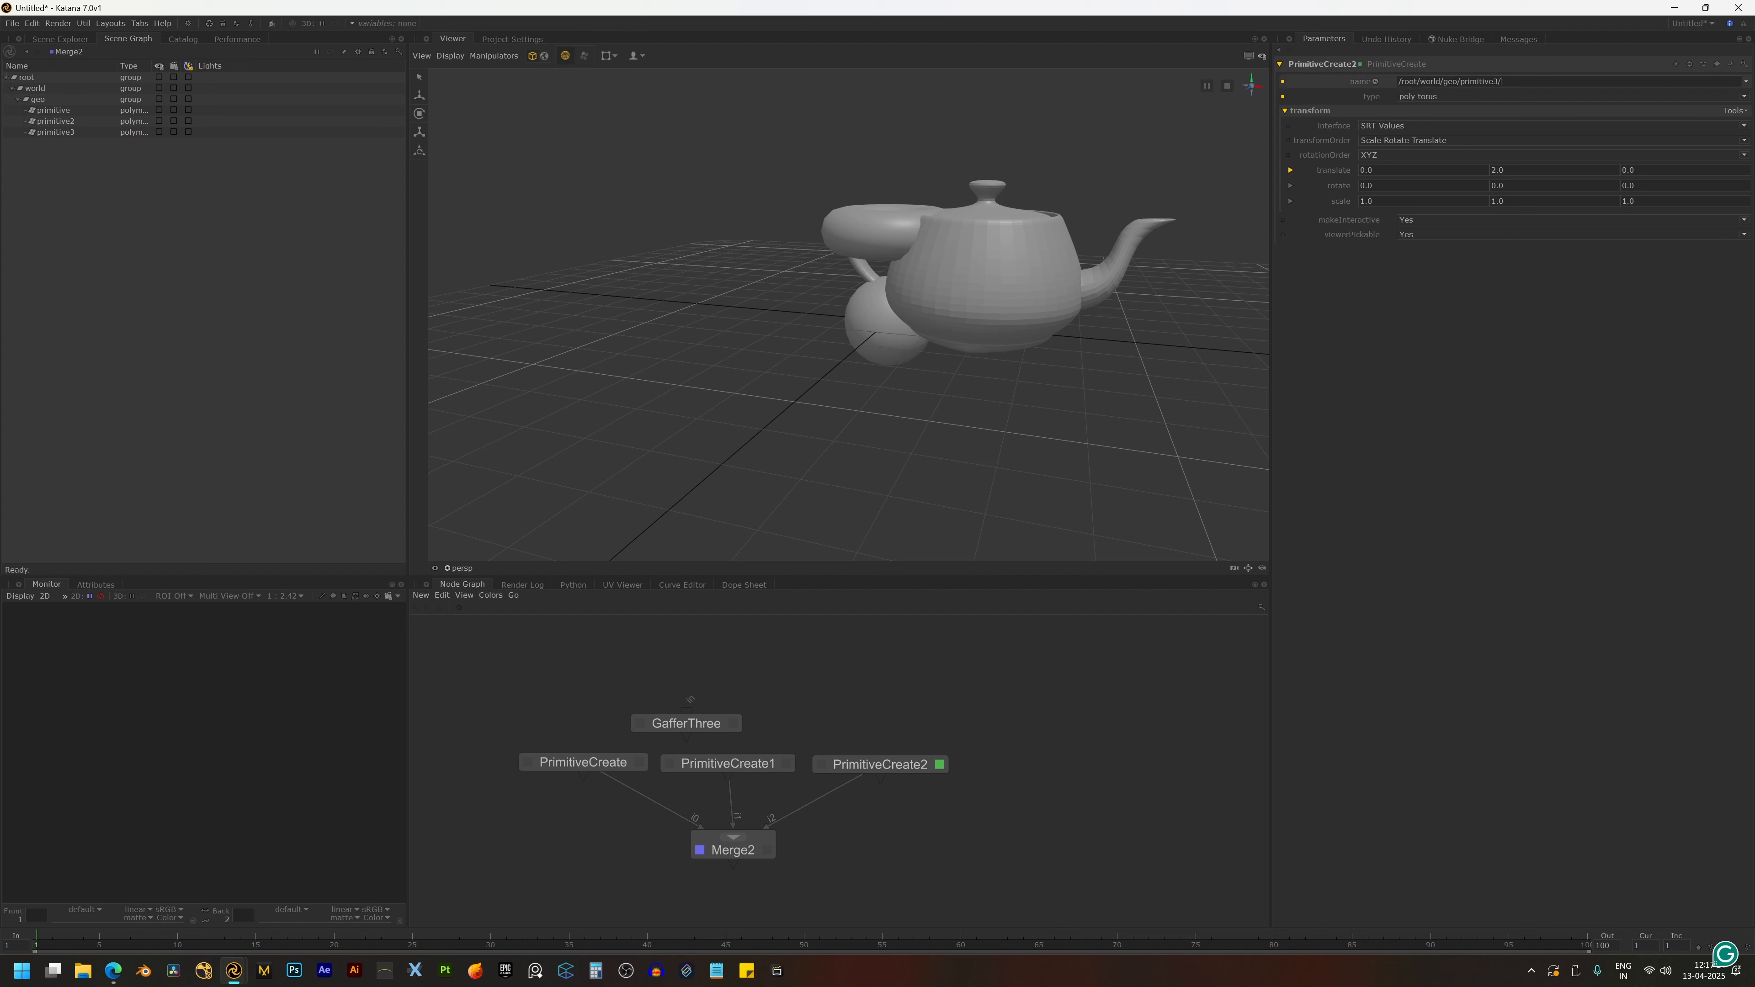
# - Set the torus's name path to /root/world/geo/primitive3/A, and select A under primitive3 in the scene graph
pyautogui.write('A')
pyautogui.press('Return')
pyautogui.click(24, 132)
pyautogui.click(46, 143)
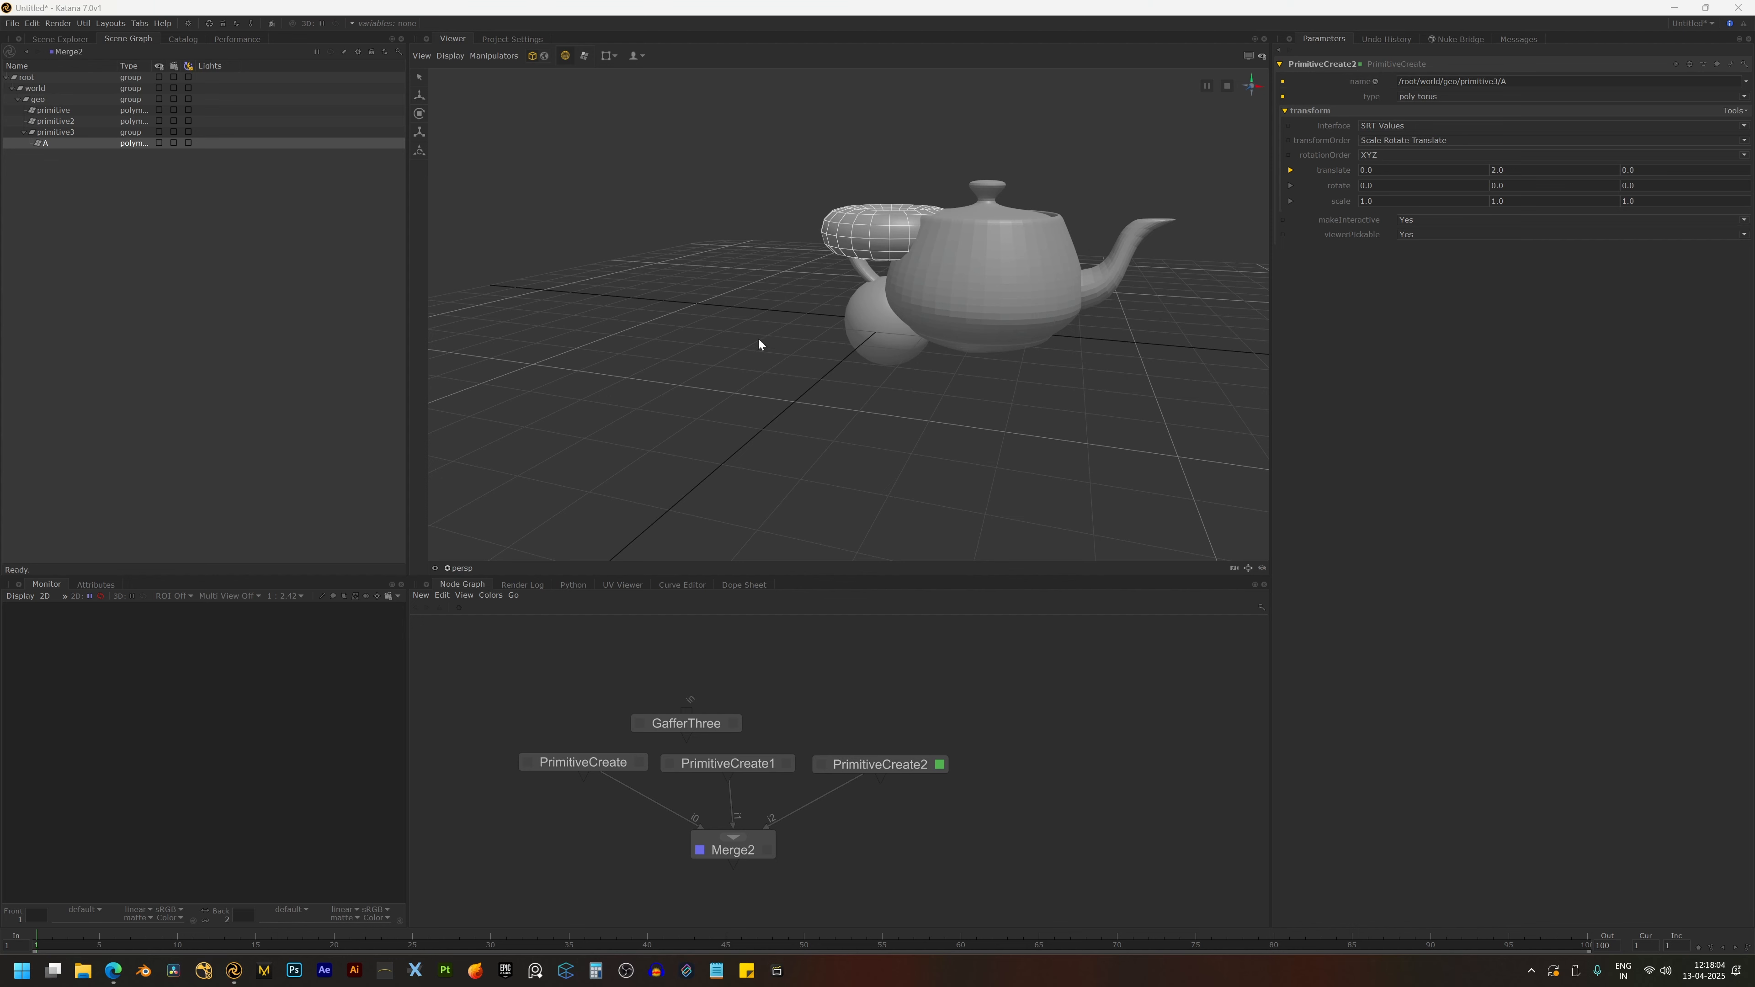
# - Look at the merged primitives from several angles and through the top, front and side cameras, returning to persp
pyautogui.keyDown('alt'); pyautogui.moveTo(851, 345); pyautogui.dragTo(751, 392, button='middle'); pyautogui.keyUp('alt')
pyautogui.keyDown('alt'); pyautogui.moveTo(929, 313); pyautogui.dragTo(913, 261, button='middle'); pyautogui.keyUp('alt')
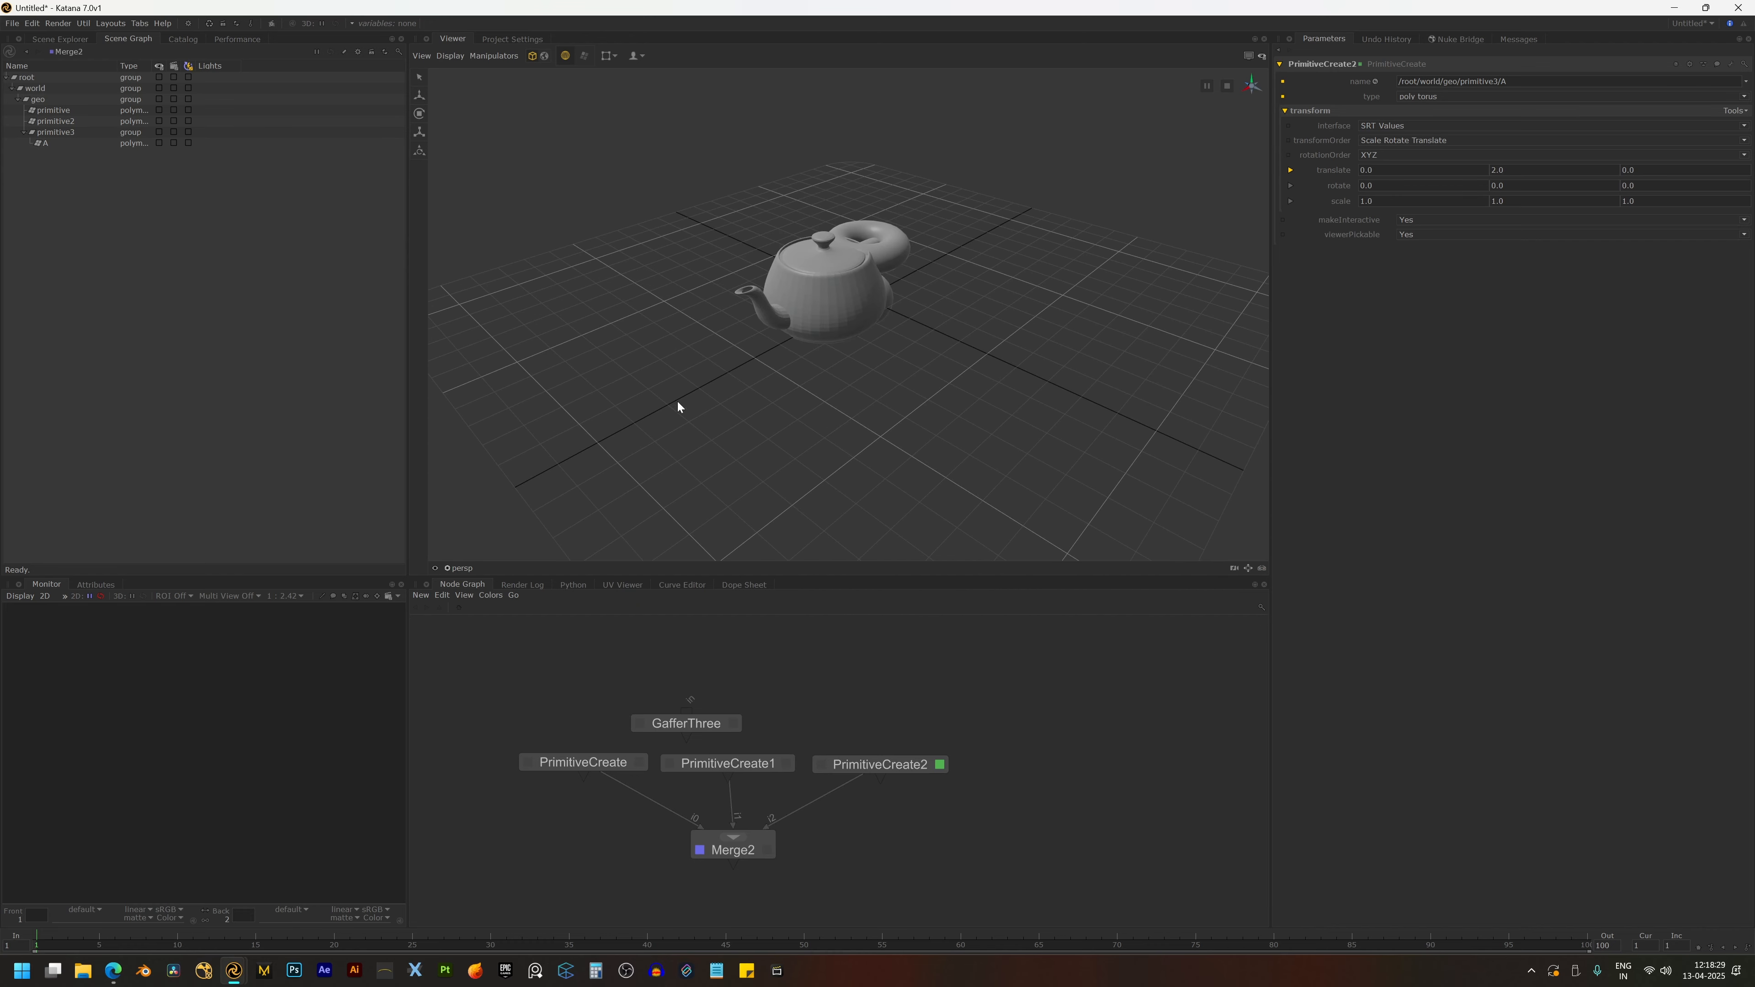
pyautogui.click(459, 569)
pyautogui.click(458, 630)
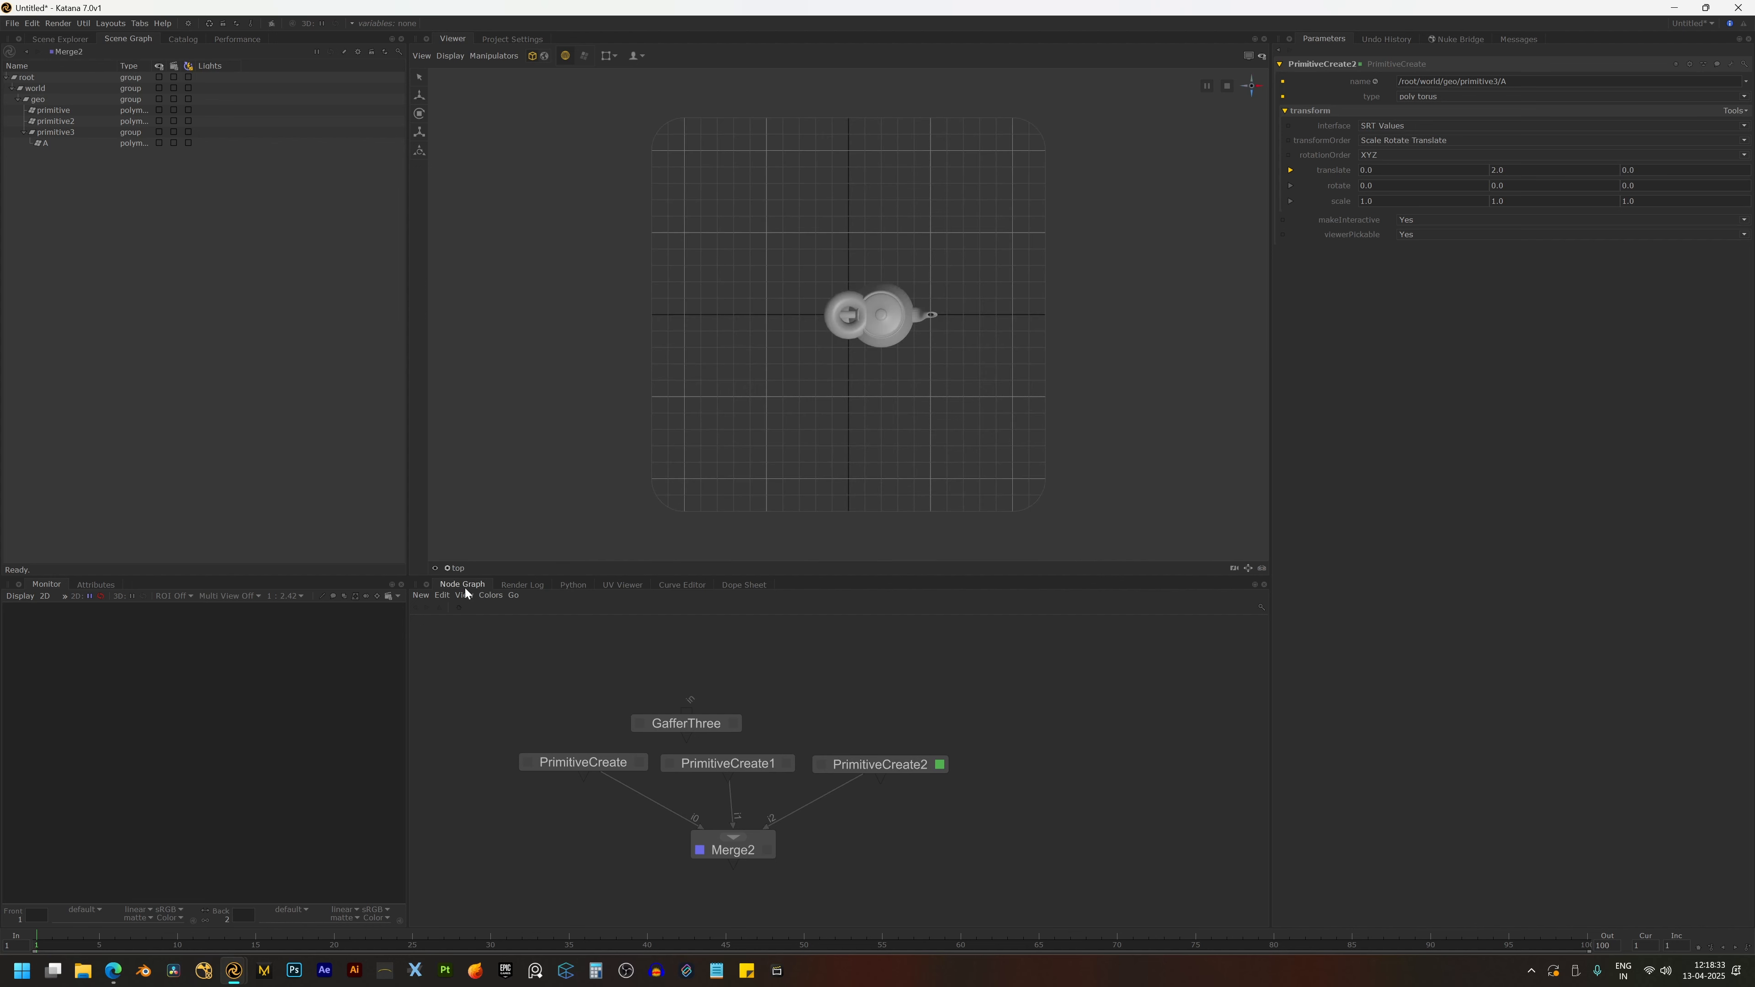
pyautogui.click(461, 571)
pyautogui.click(472, 623)
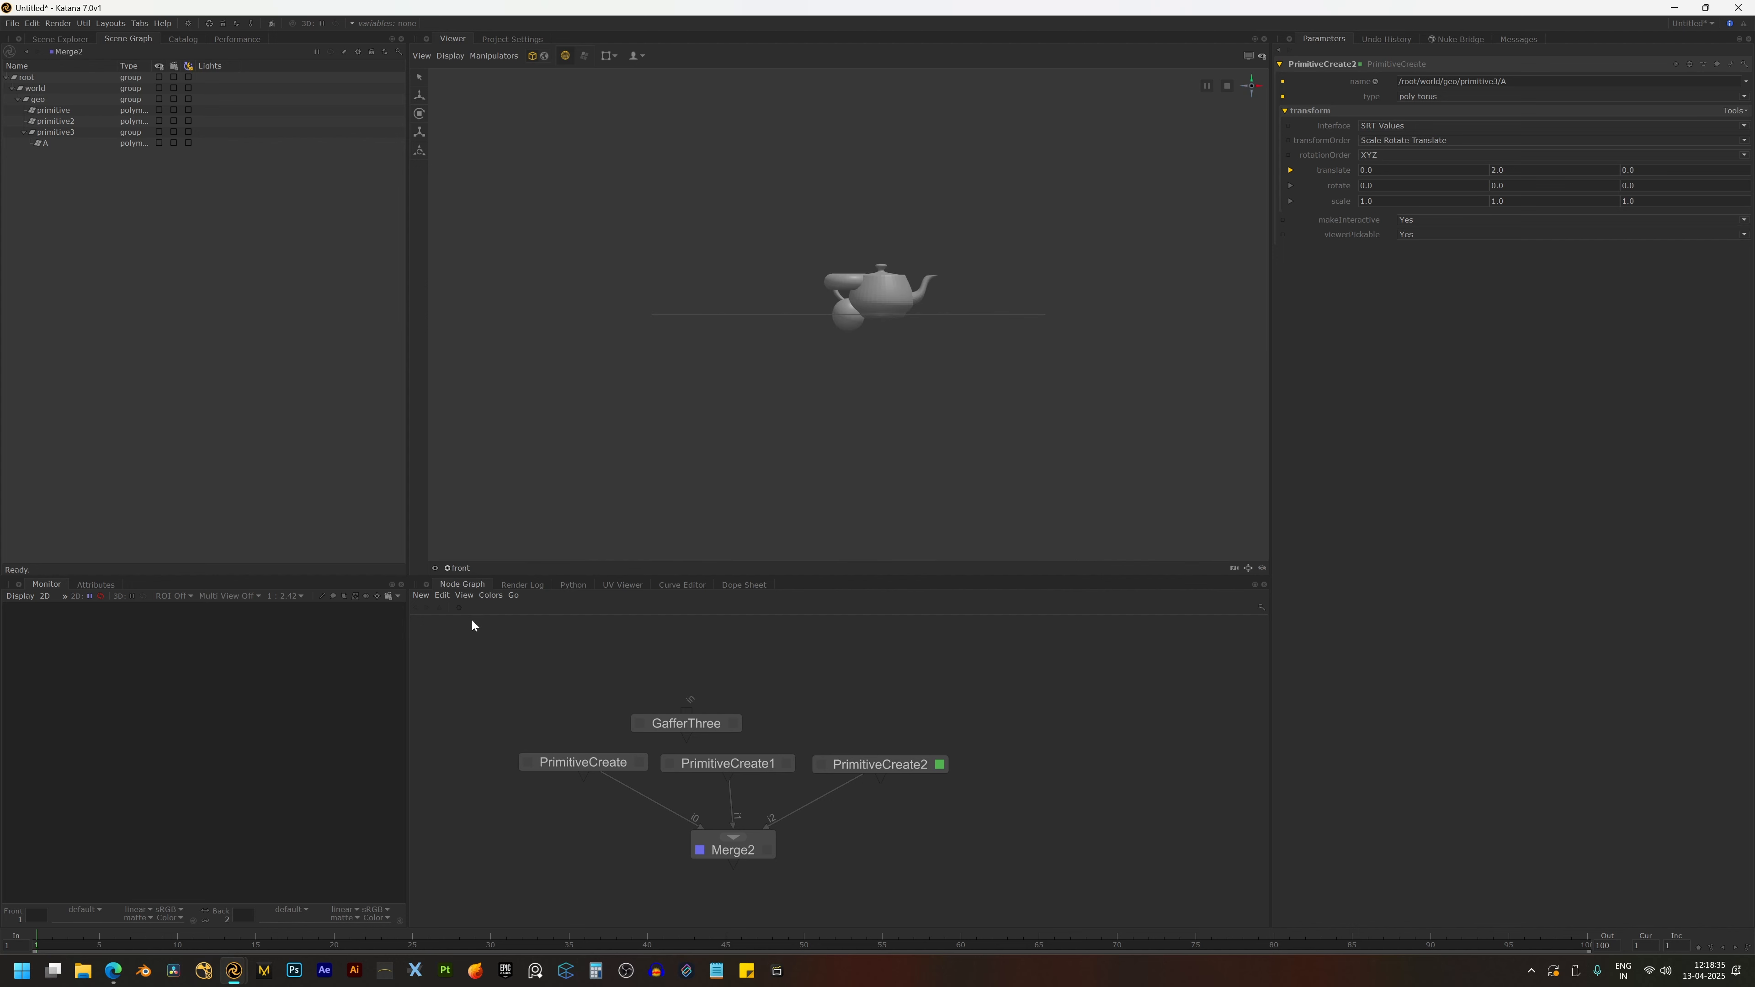
pyautogui.click(456, 569)
pyautogui.click(467, 614)
pyautogui.click(459, 569)
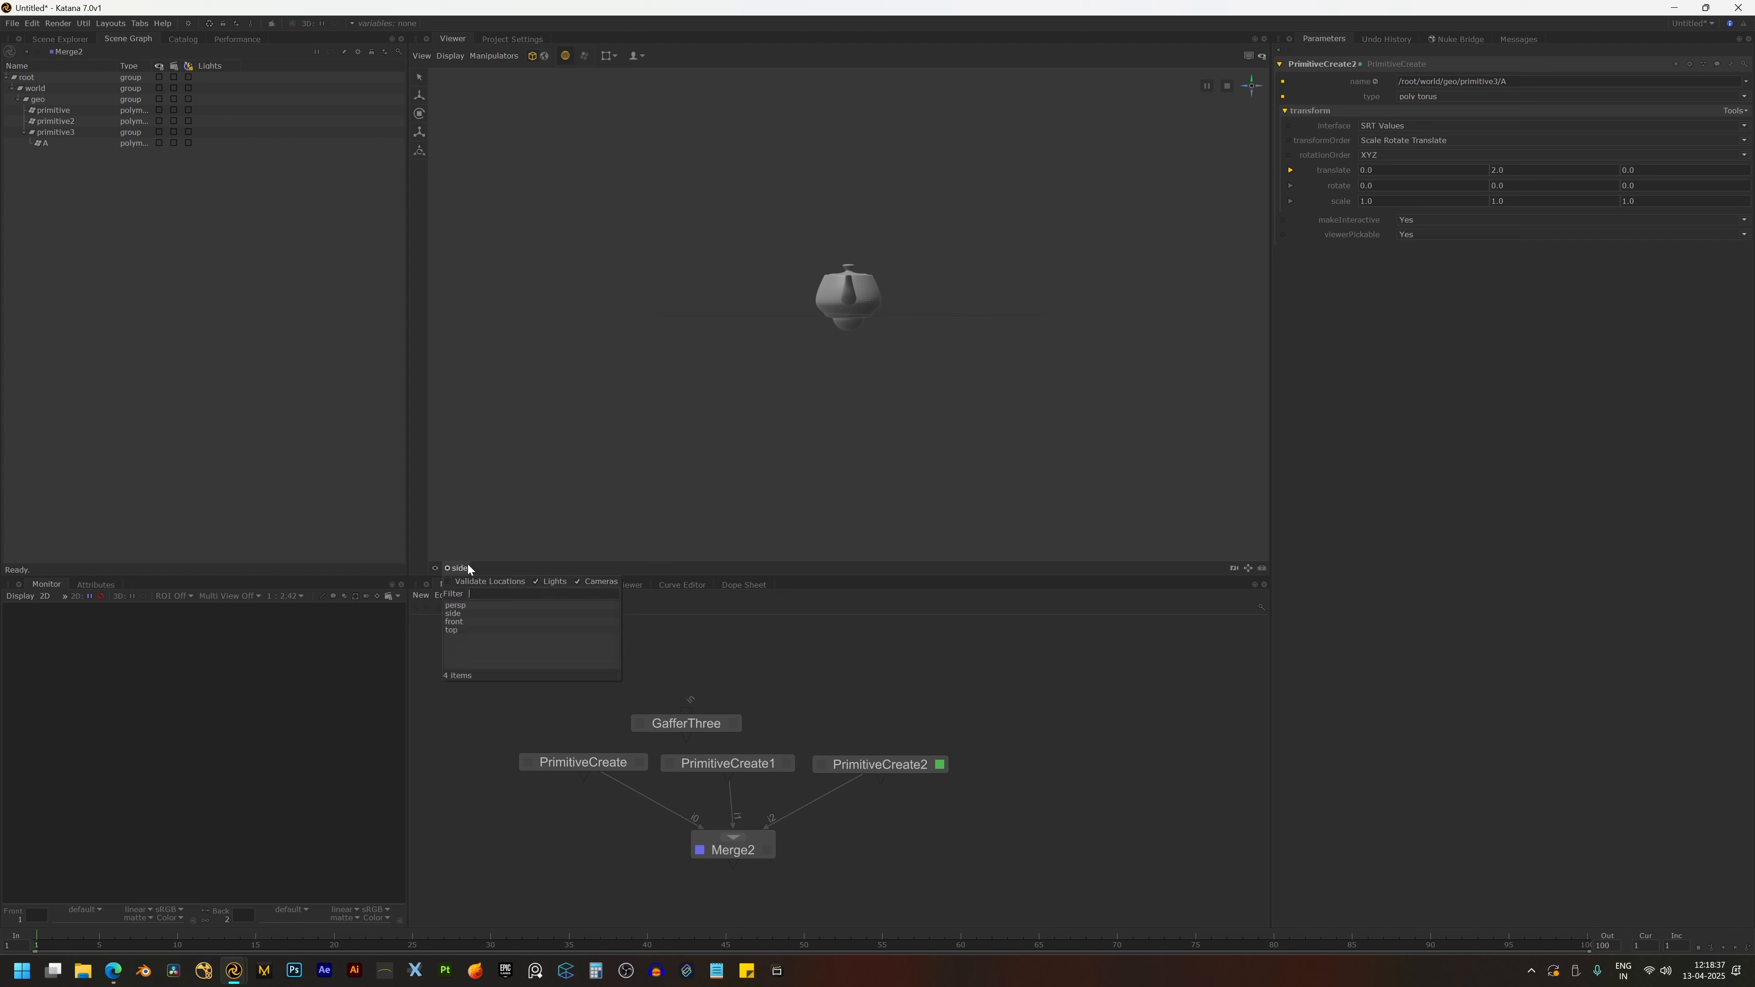
pyautogui.click(456, 606)
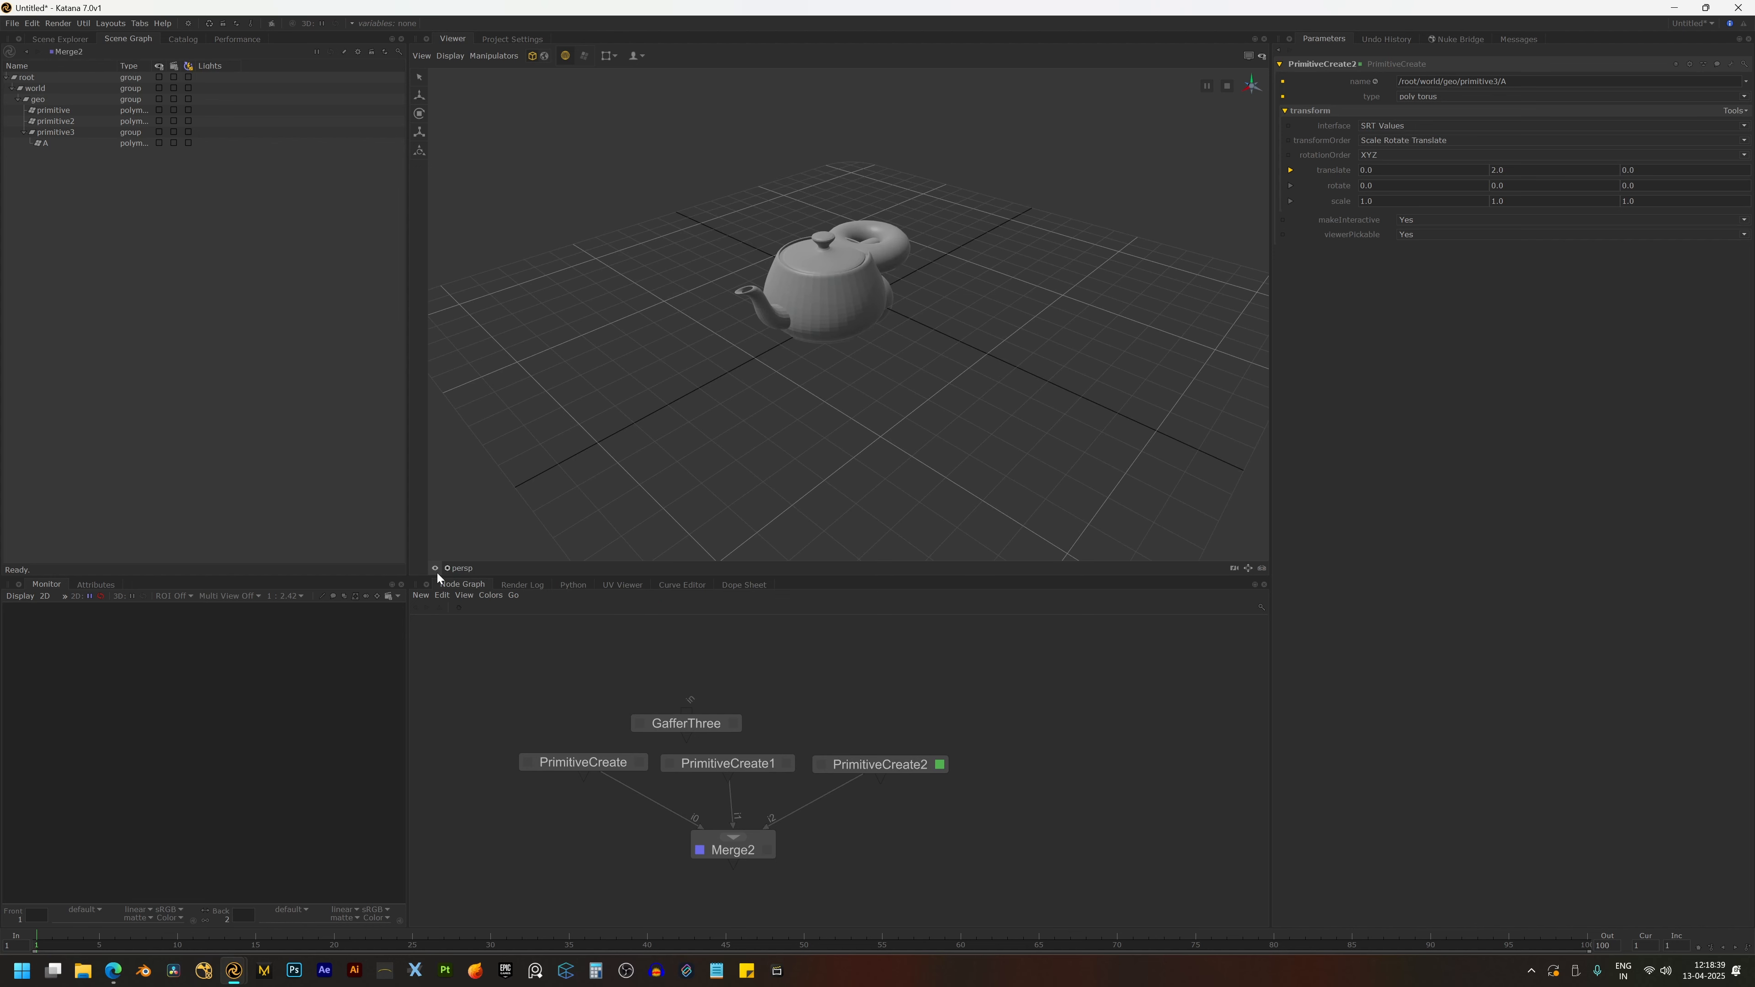
# - Select the teapot, try the rotate and scale manipulators, and move it to about X -0.58, Z 6.12
pyautogui.click(833, 283)
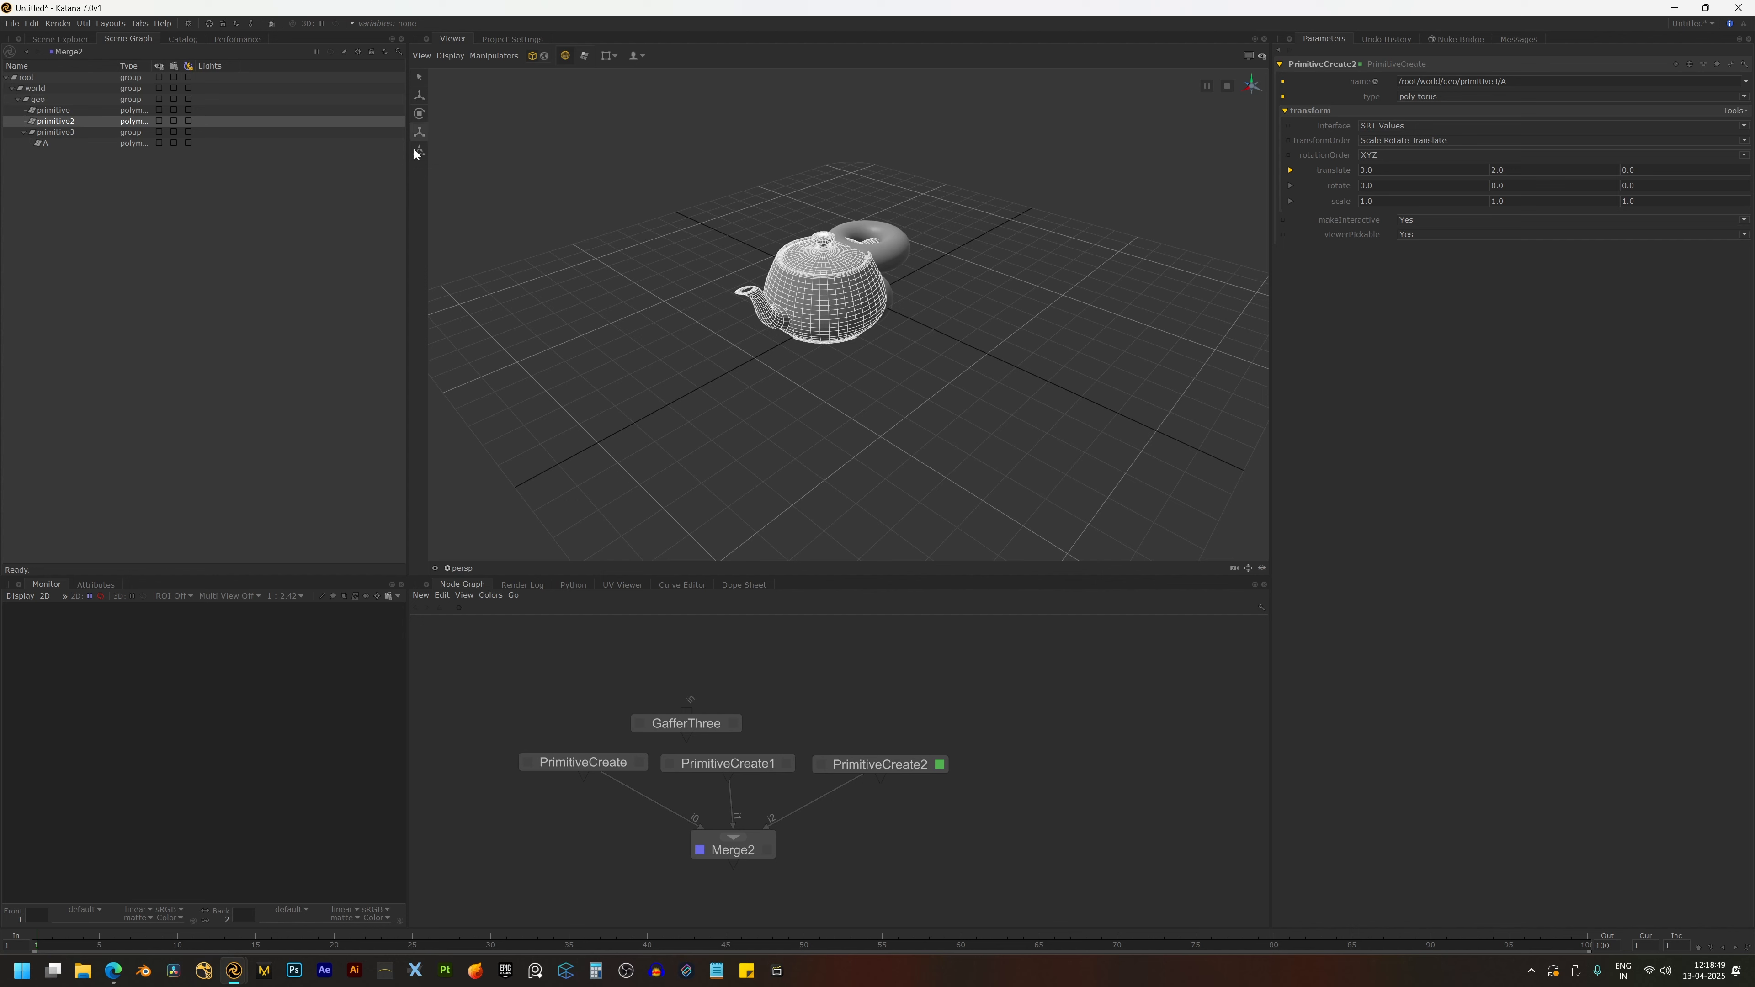
pyautogui.press('w')
pyautogui.press('e')
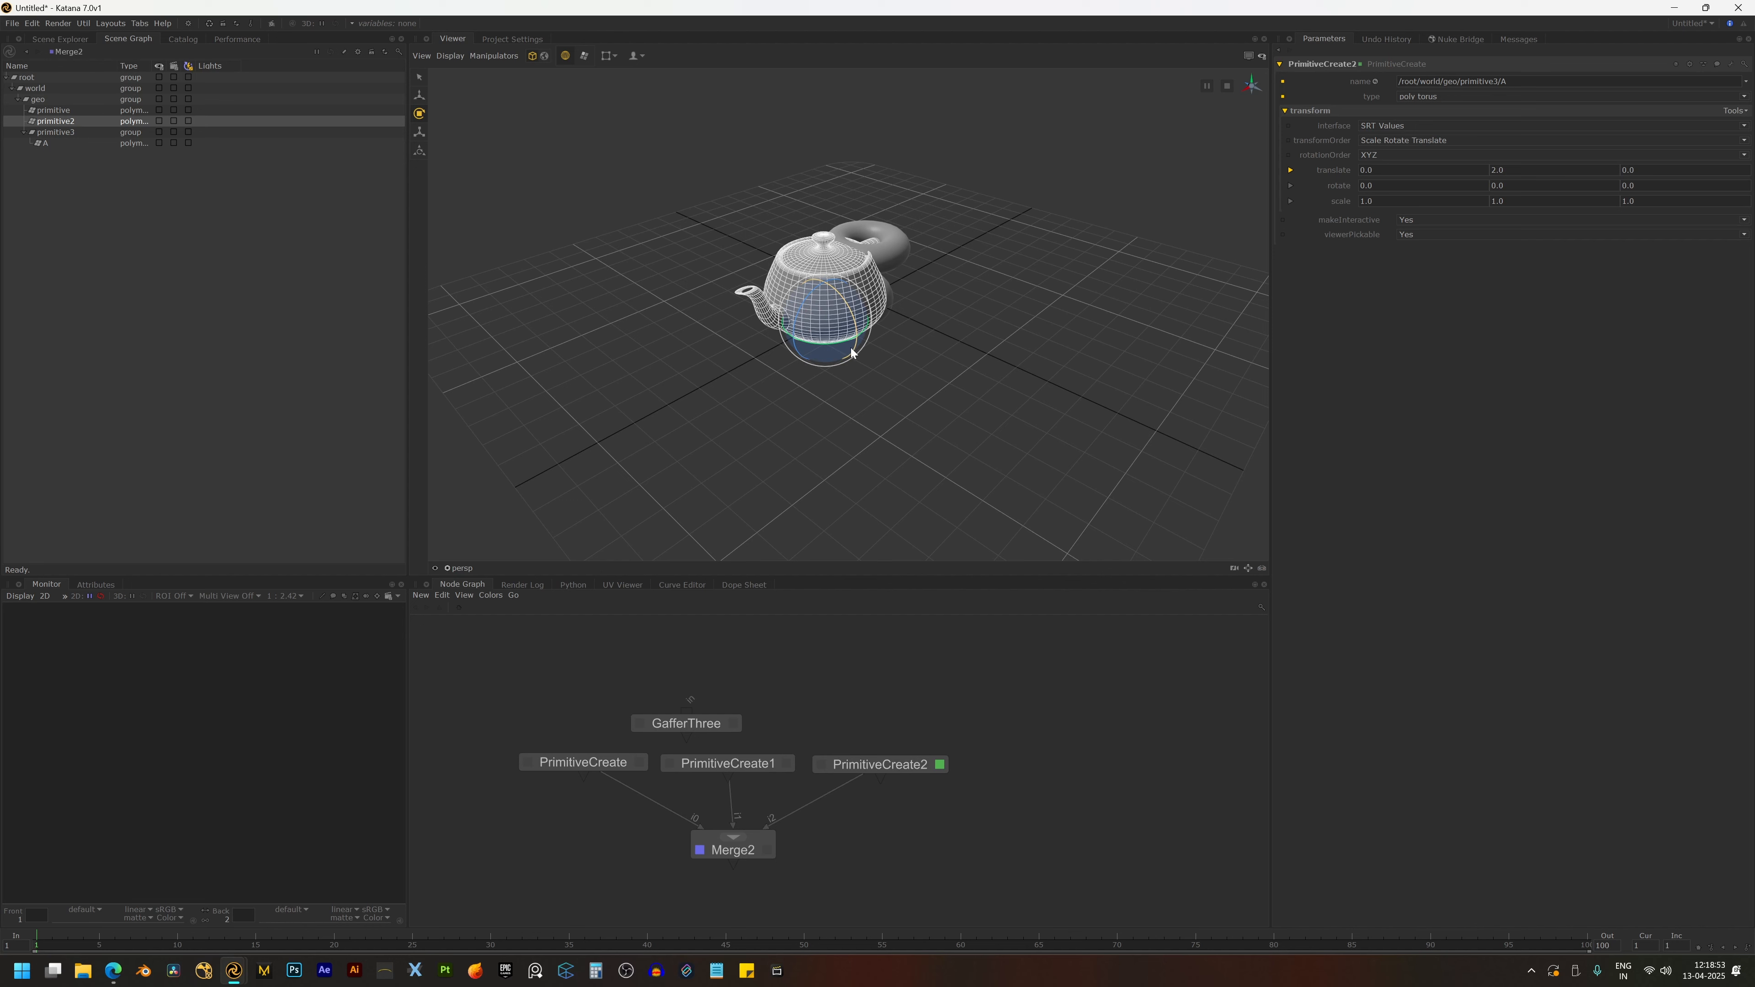
pyautogui.press('r')
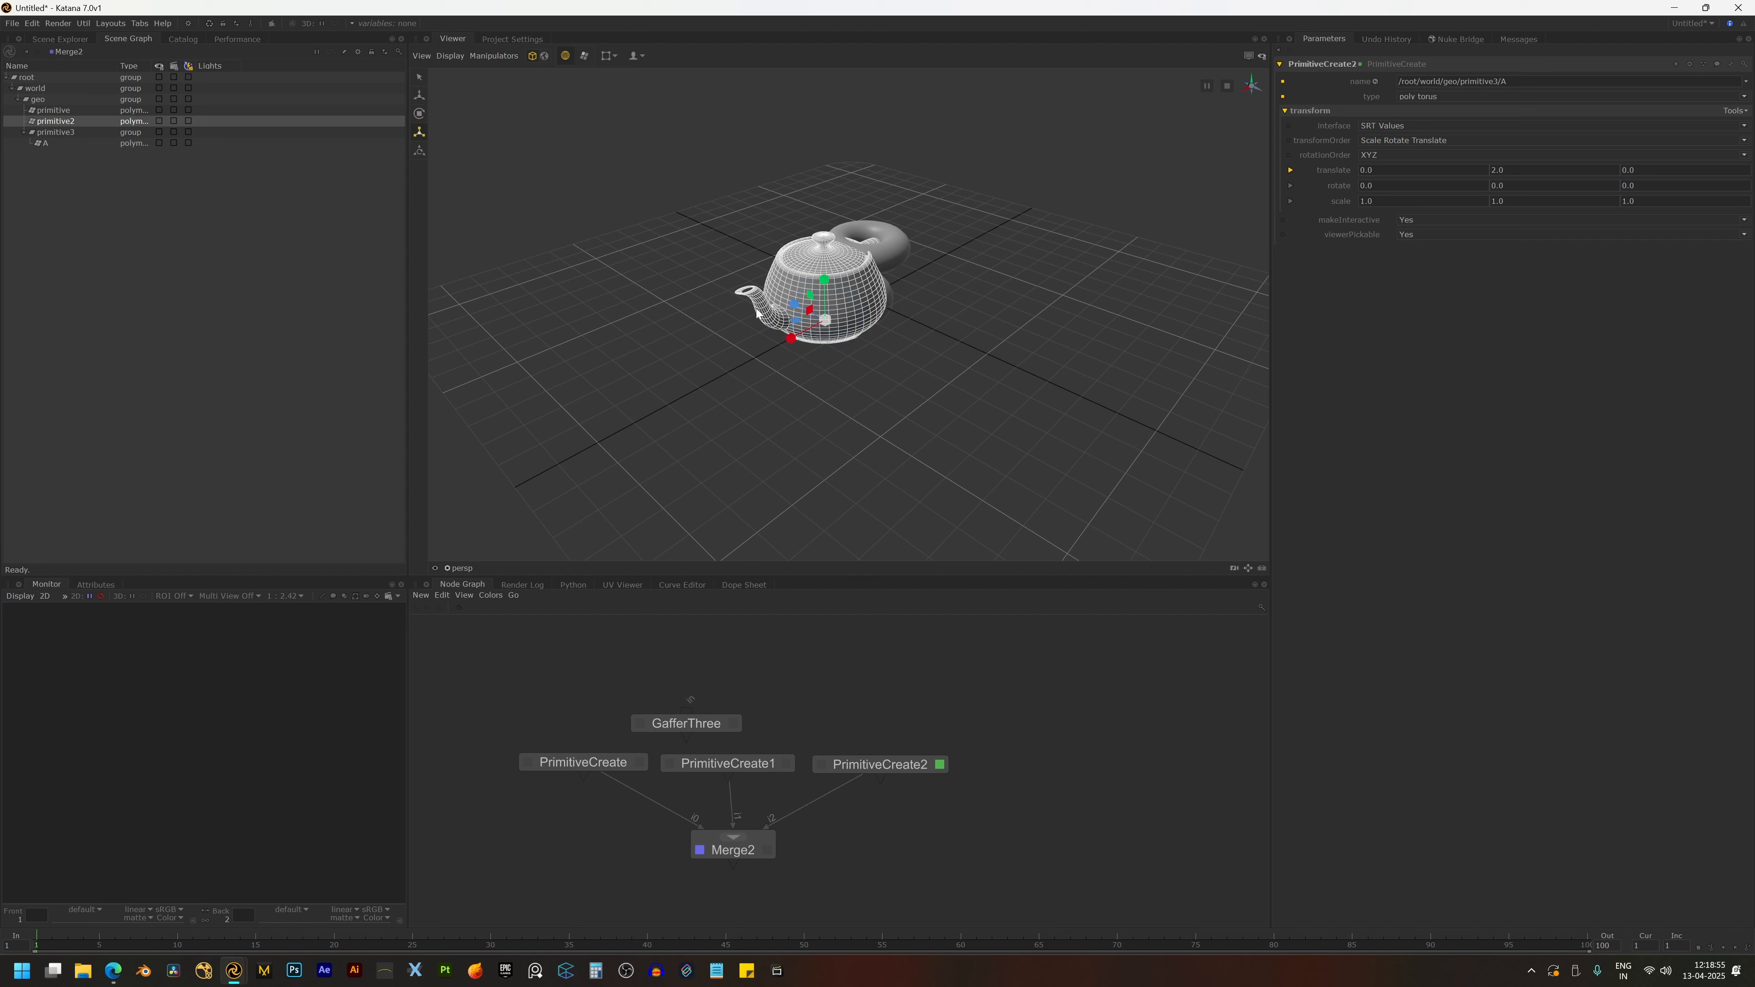
pyautogui.press('w')
pyautogui.moveTo(795, 305); pyautogui.dragTo(771, 278)
# - Set makeInteractive to No on PrimitiveCreate1 and try to move the teapot in the viewer
pyautogui.click(786, 764)
pyautogui.click(1408, 219)
pyautogui.click(1408, 234)
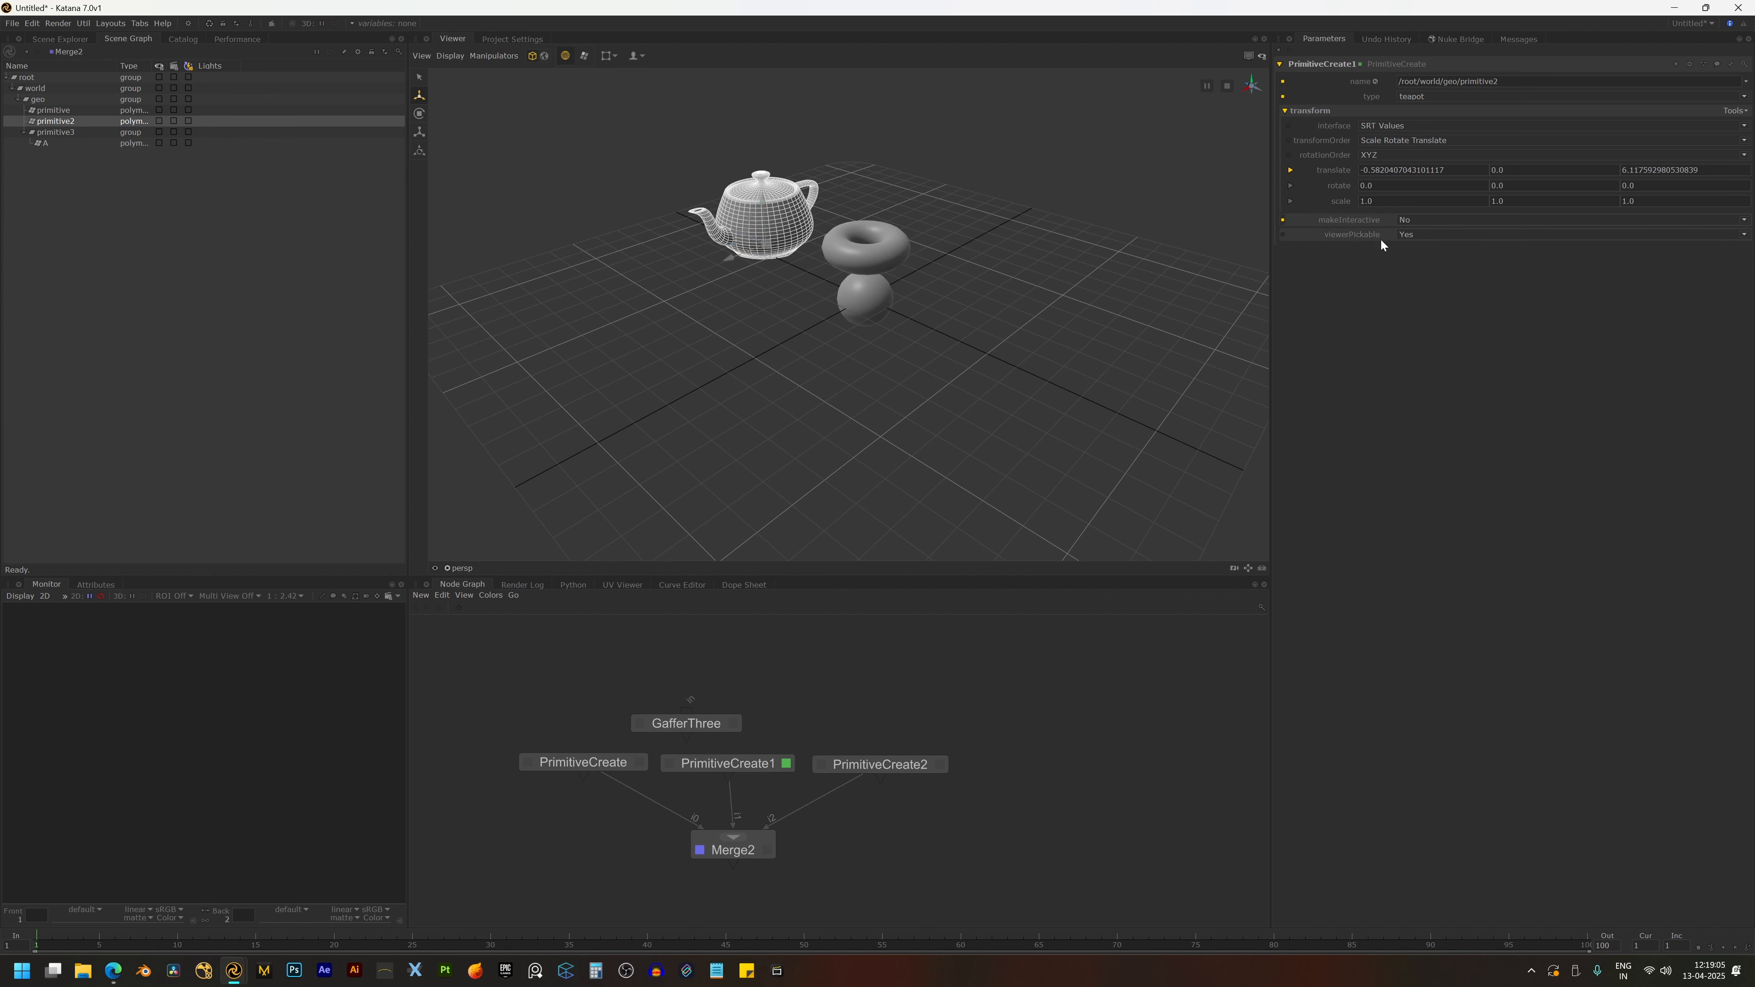
pyautogui.moveTo(742, 234); pyautogui.dragTo(775, 259)
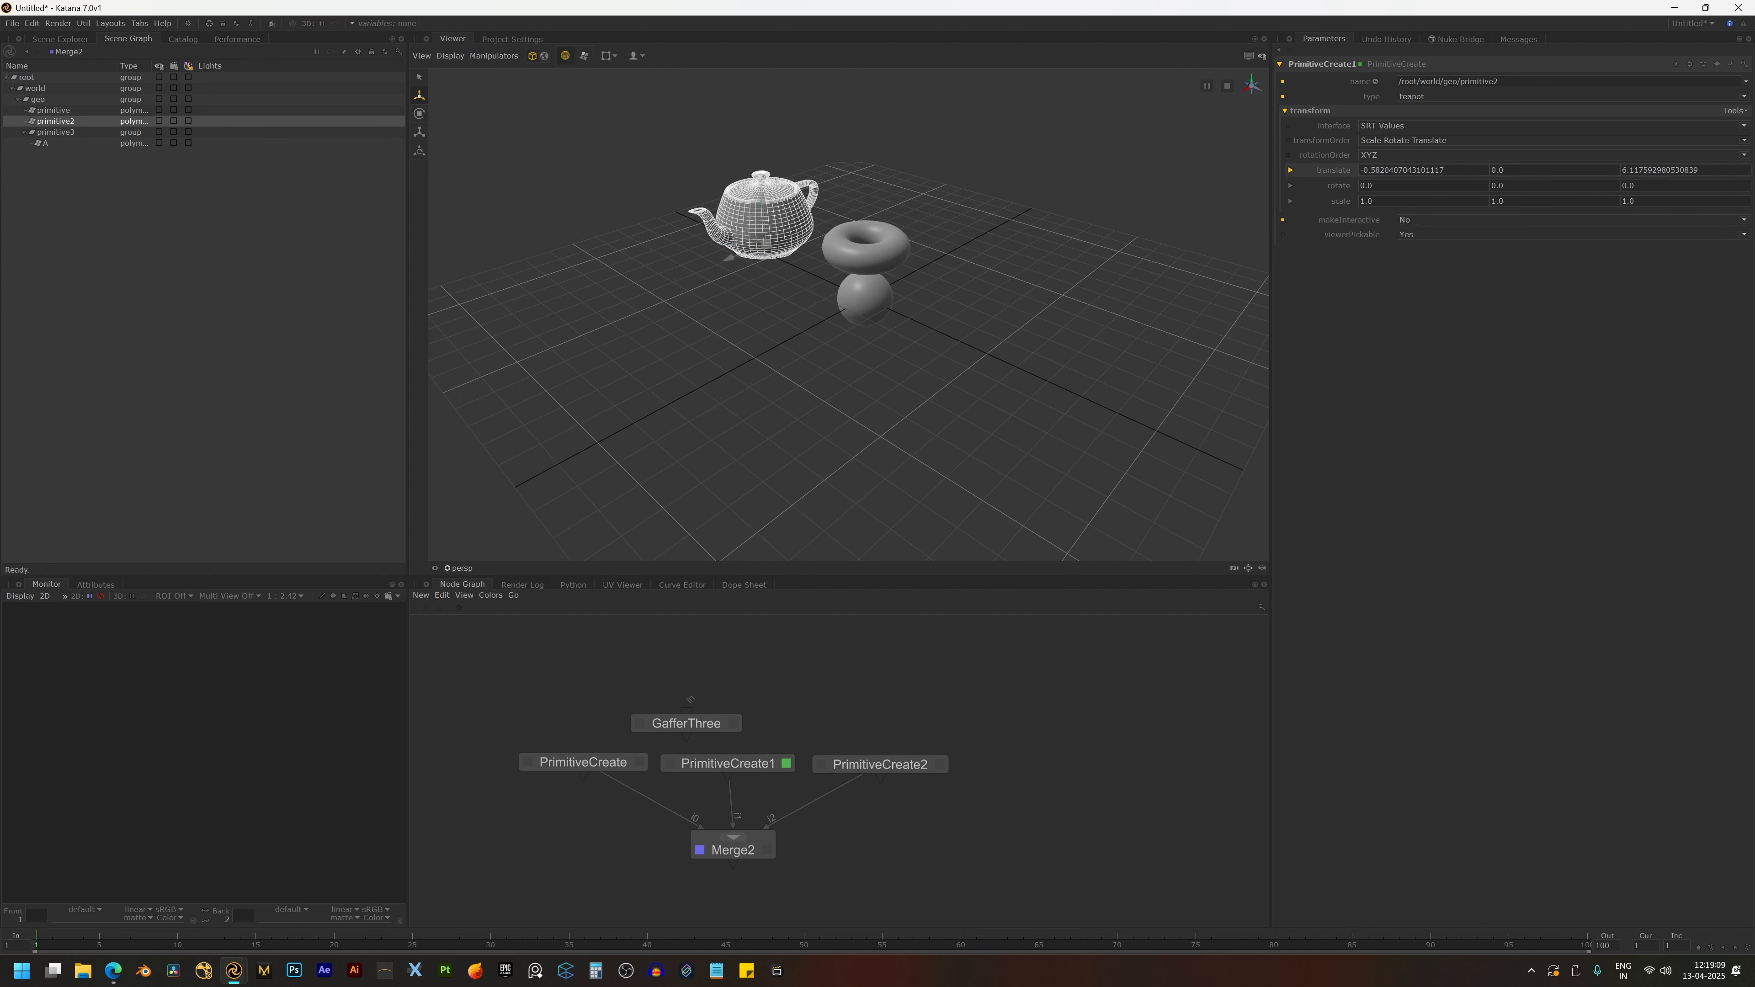
# - Try a Y translation of 10 on the teapot through its parameters, and undo it
pyautogui.moveTo(1508, 170); pyautogui.dragTo(1441, 163)
pyautogui.write('10')
pyautogui.press('Return')
pyautogui.hotkey('ctrl', 'z')
# - Set the teapot's makeInteractive to Yes and move it in the viewer to about Z 4.75
pyautogui.scroll(3, 865, 298)
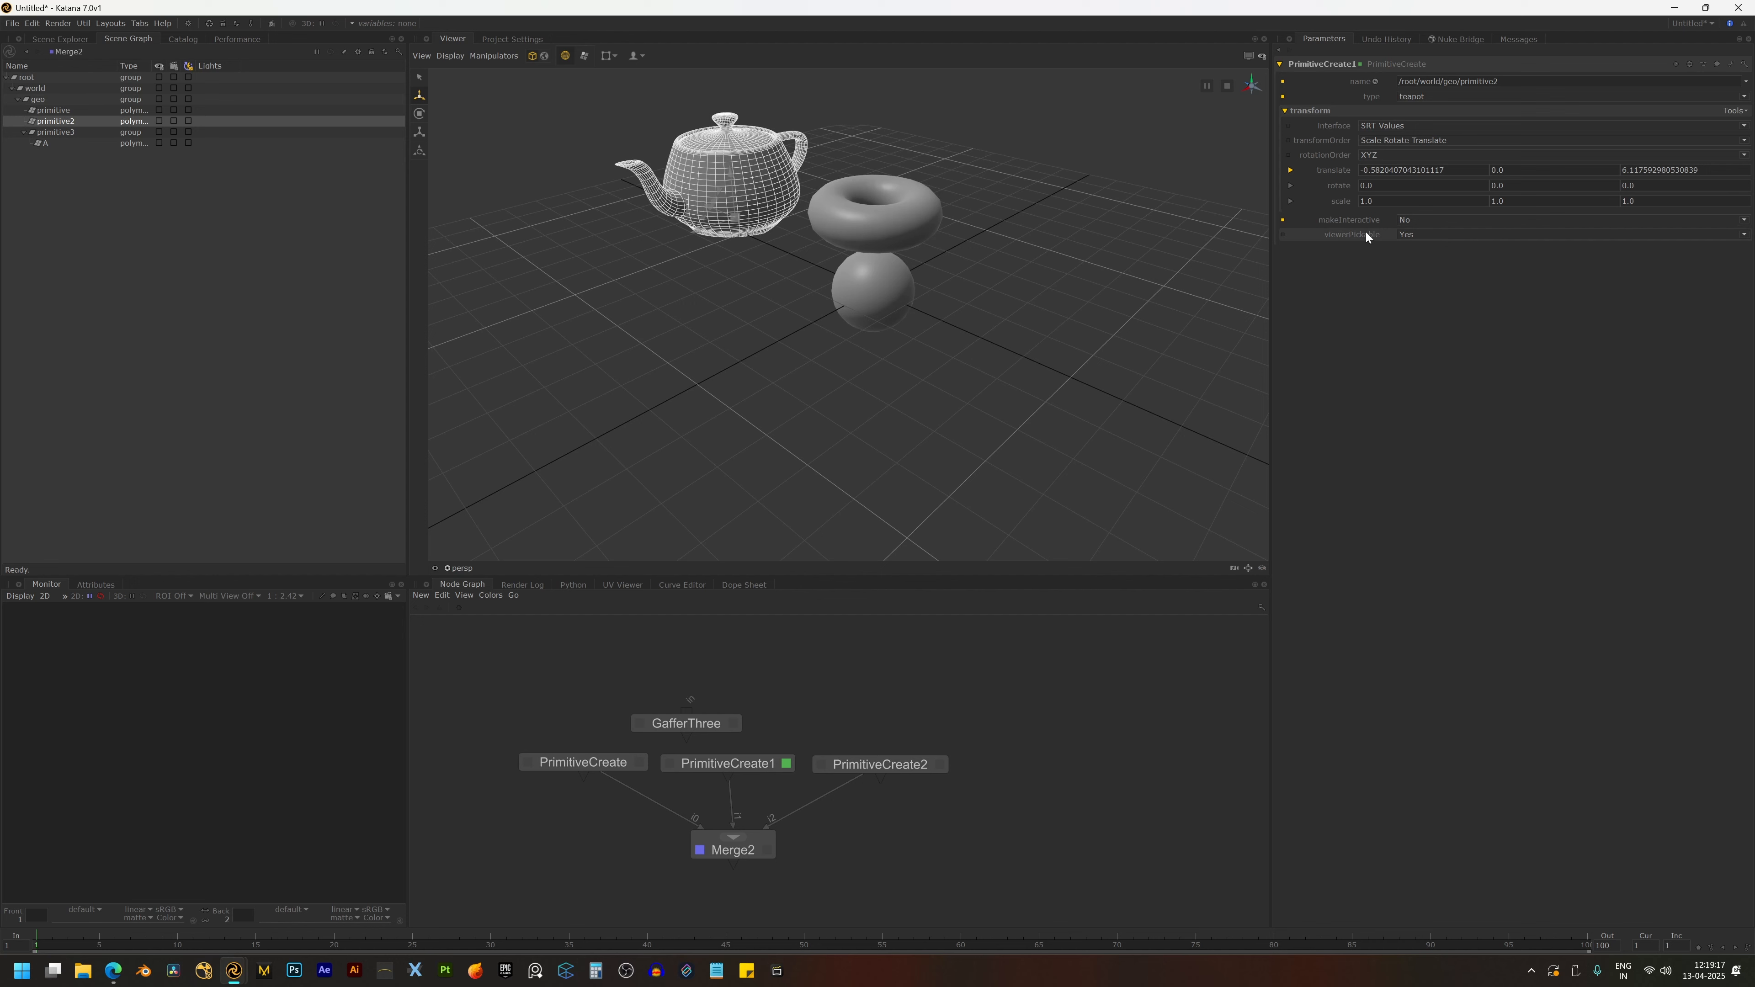
pyautogui.click(1416, 218)
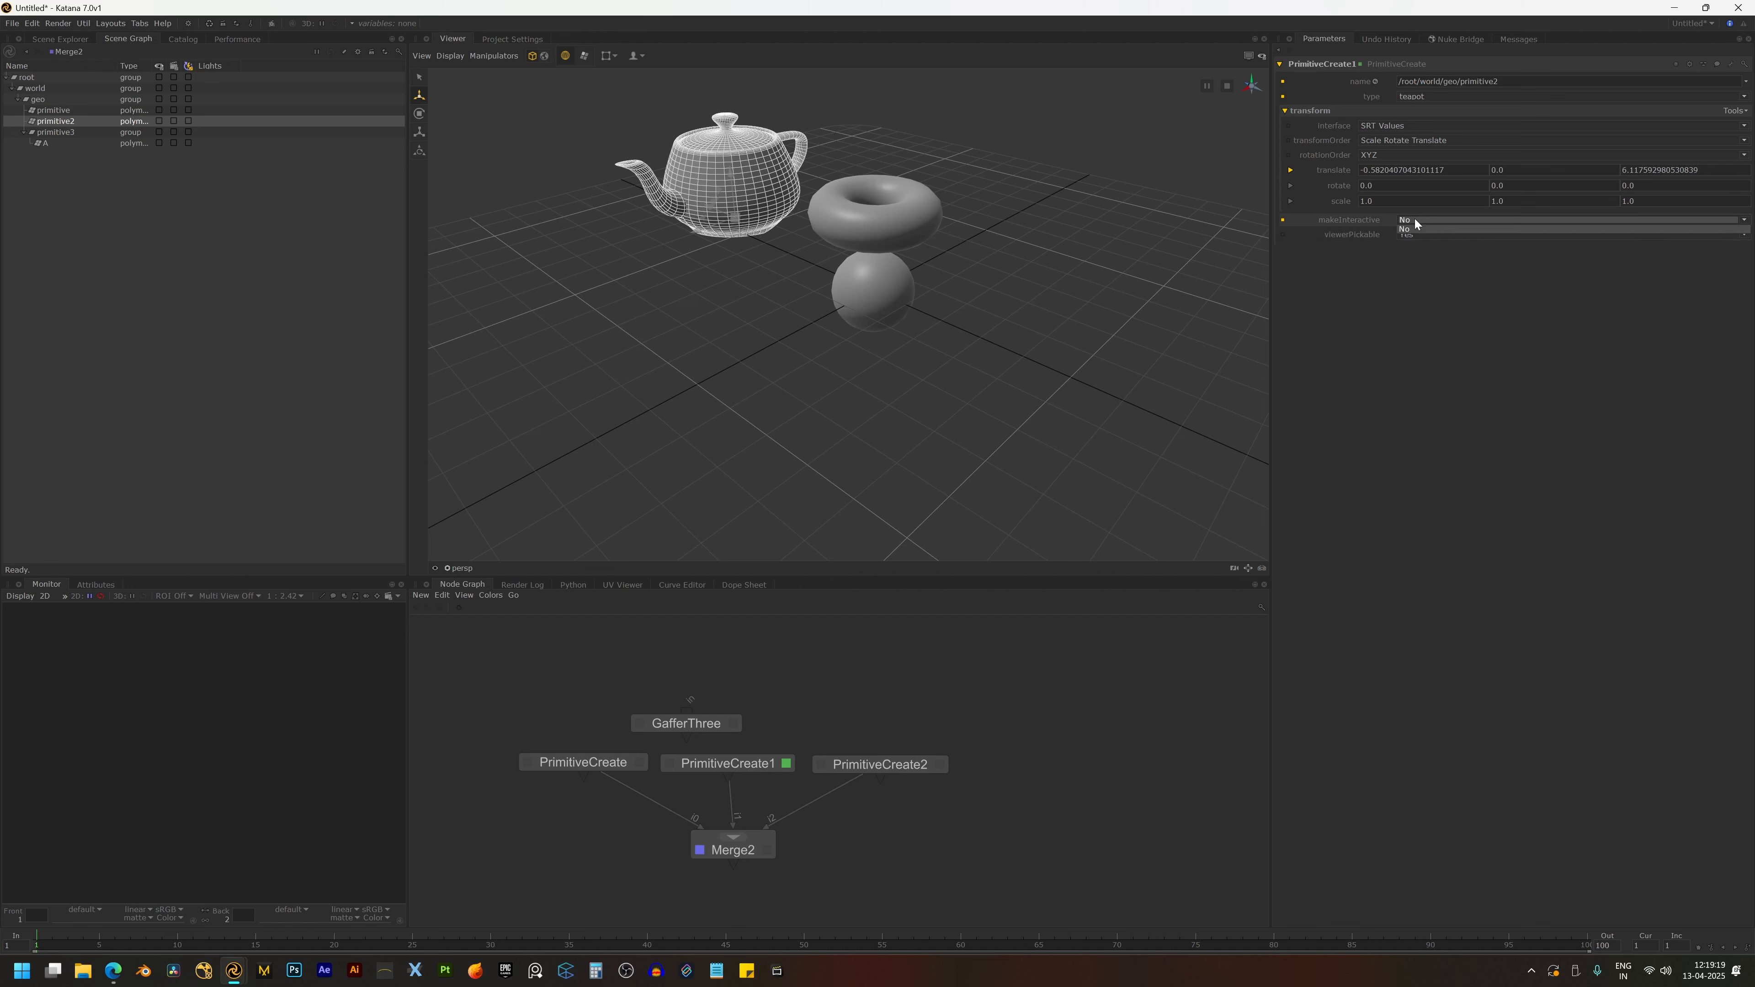
pyautogui.click(1414, 228)
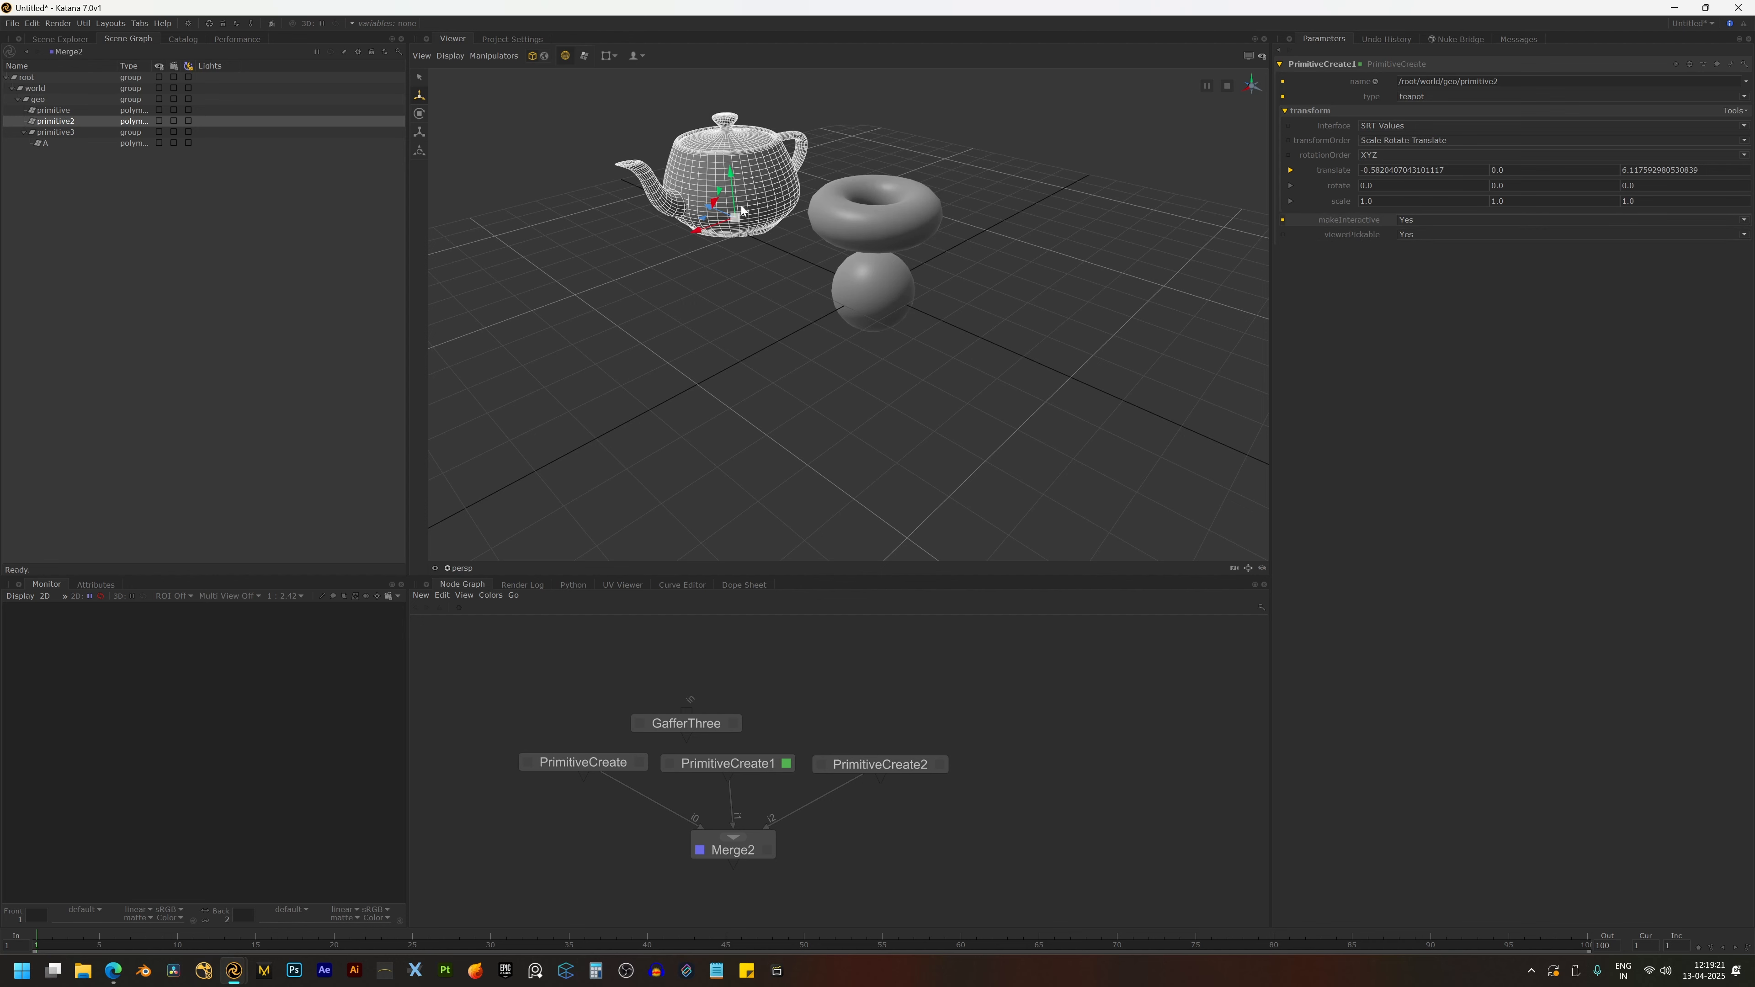
pyautogui.moveTo(725, 224); pyautogui.dragTo(755, 233)
# - Set the teapot's viewerPickable to No and test picking the teapot, torus and sphere in the viewer
pyautogui.click(1415, 233)
pyautogui.click(1410, 246)
pyautogui.click(872, 221)
pyautogui.click(745, 197)
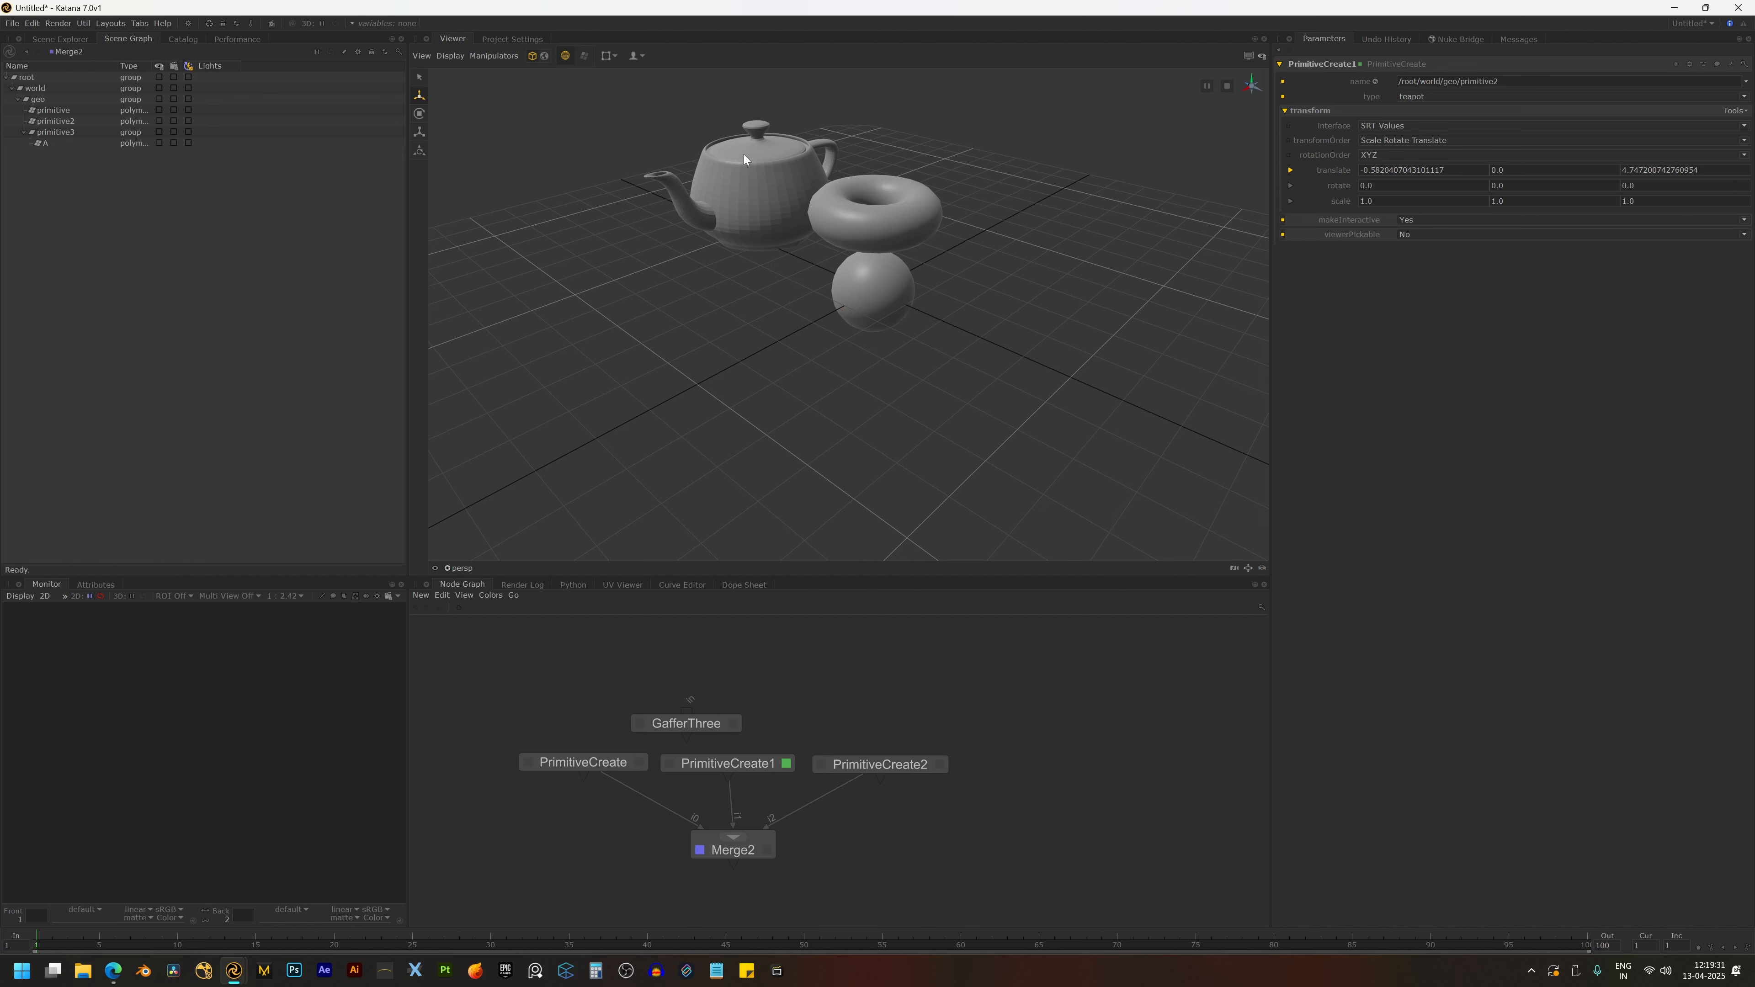
pyautogui.click(887, 228)
pyautogui.click(887, 266)
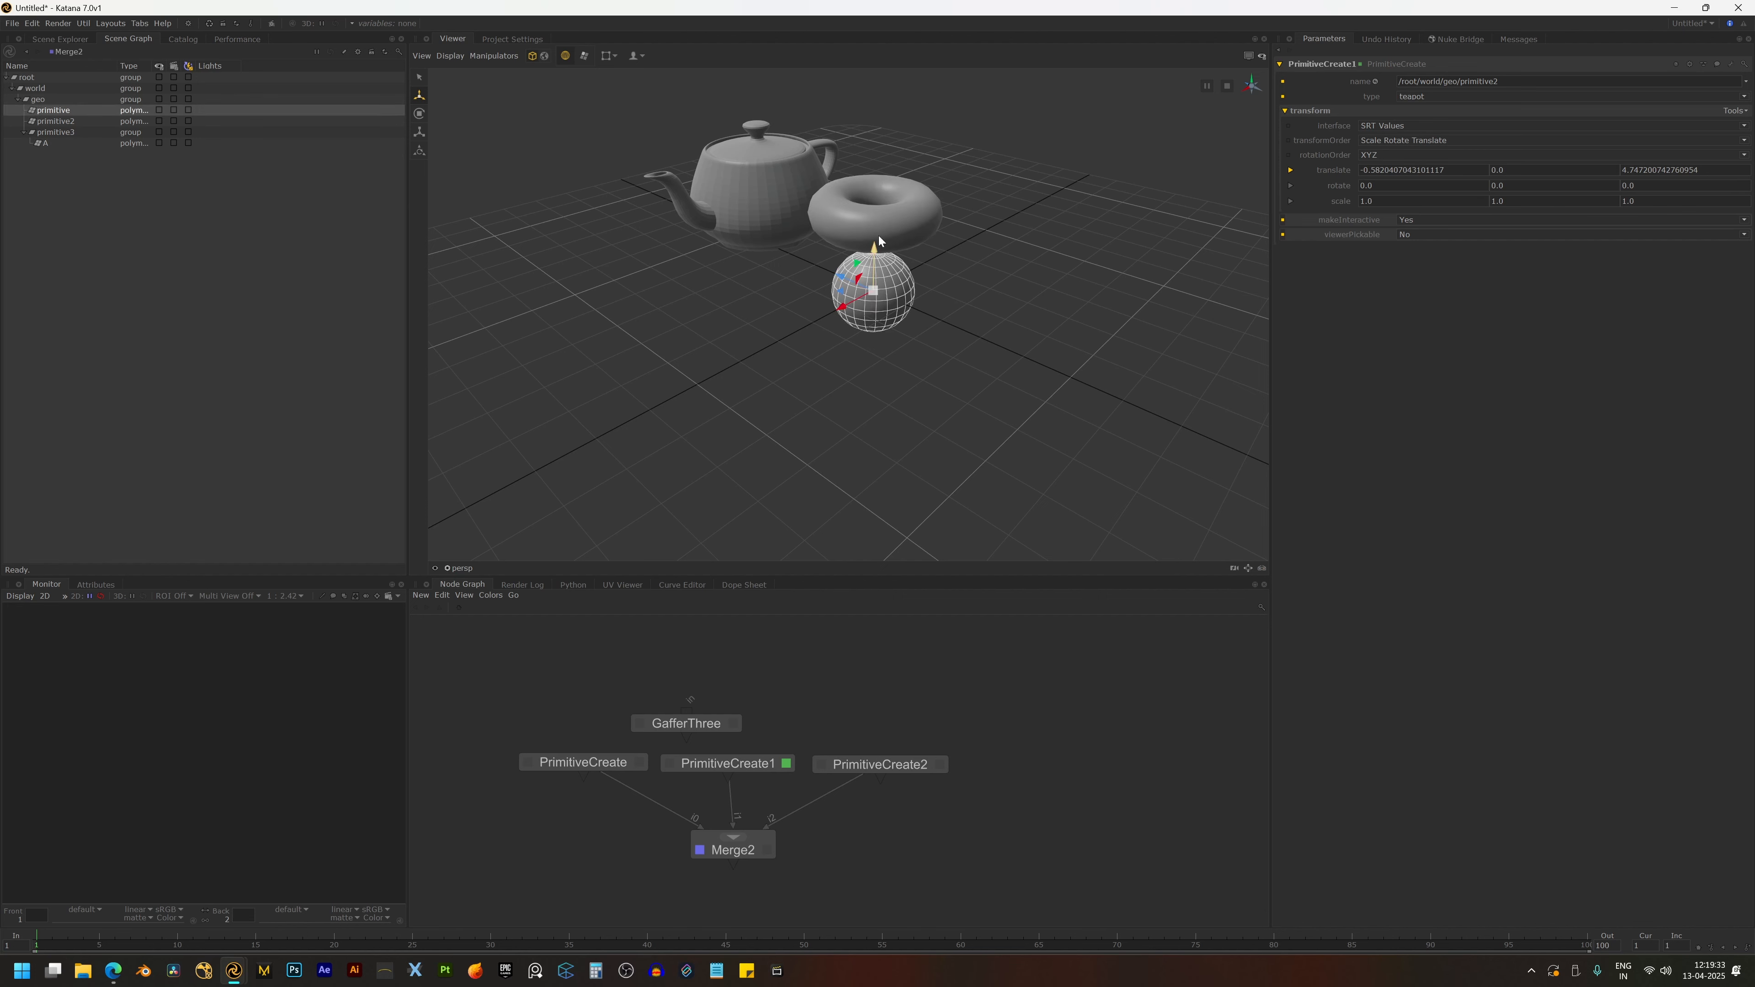
pyautogui.click(873, 226)
# - Select primitive2 in the scene graph, move the teapot to about Z 3.28, and try box-selecting all three objects
pyautogui.click(57, 122)
pyautogui.moveTo(737, 219); pyautogui.dragTo(772, 233)
pyautogui.moveTo(981, 360); pyautogui.dragTo(757, 186)
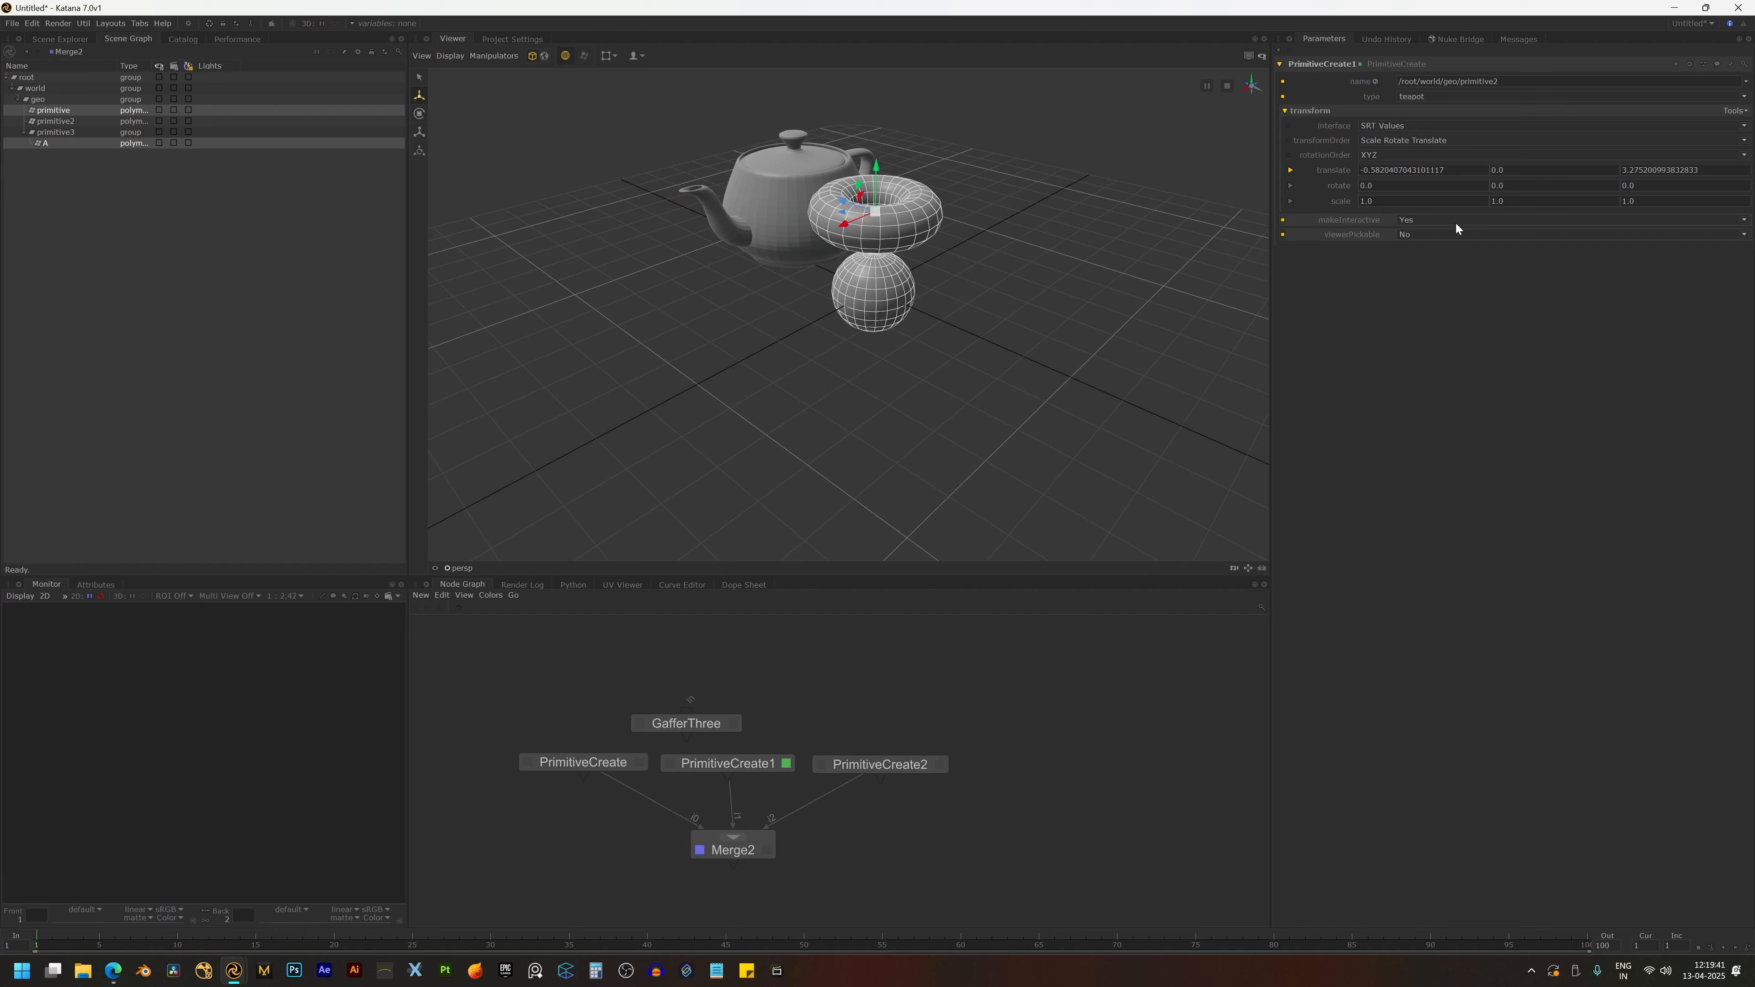
# - Set the teapot's viewerPickable to Yes and clear the selection in the viewer
pyautogui.click(1457, 235)
pyautogui.click(1436, 244)
pyautogui.click(998, 256)
pyautogui.scroll(5, 893, 252)
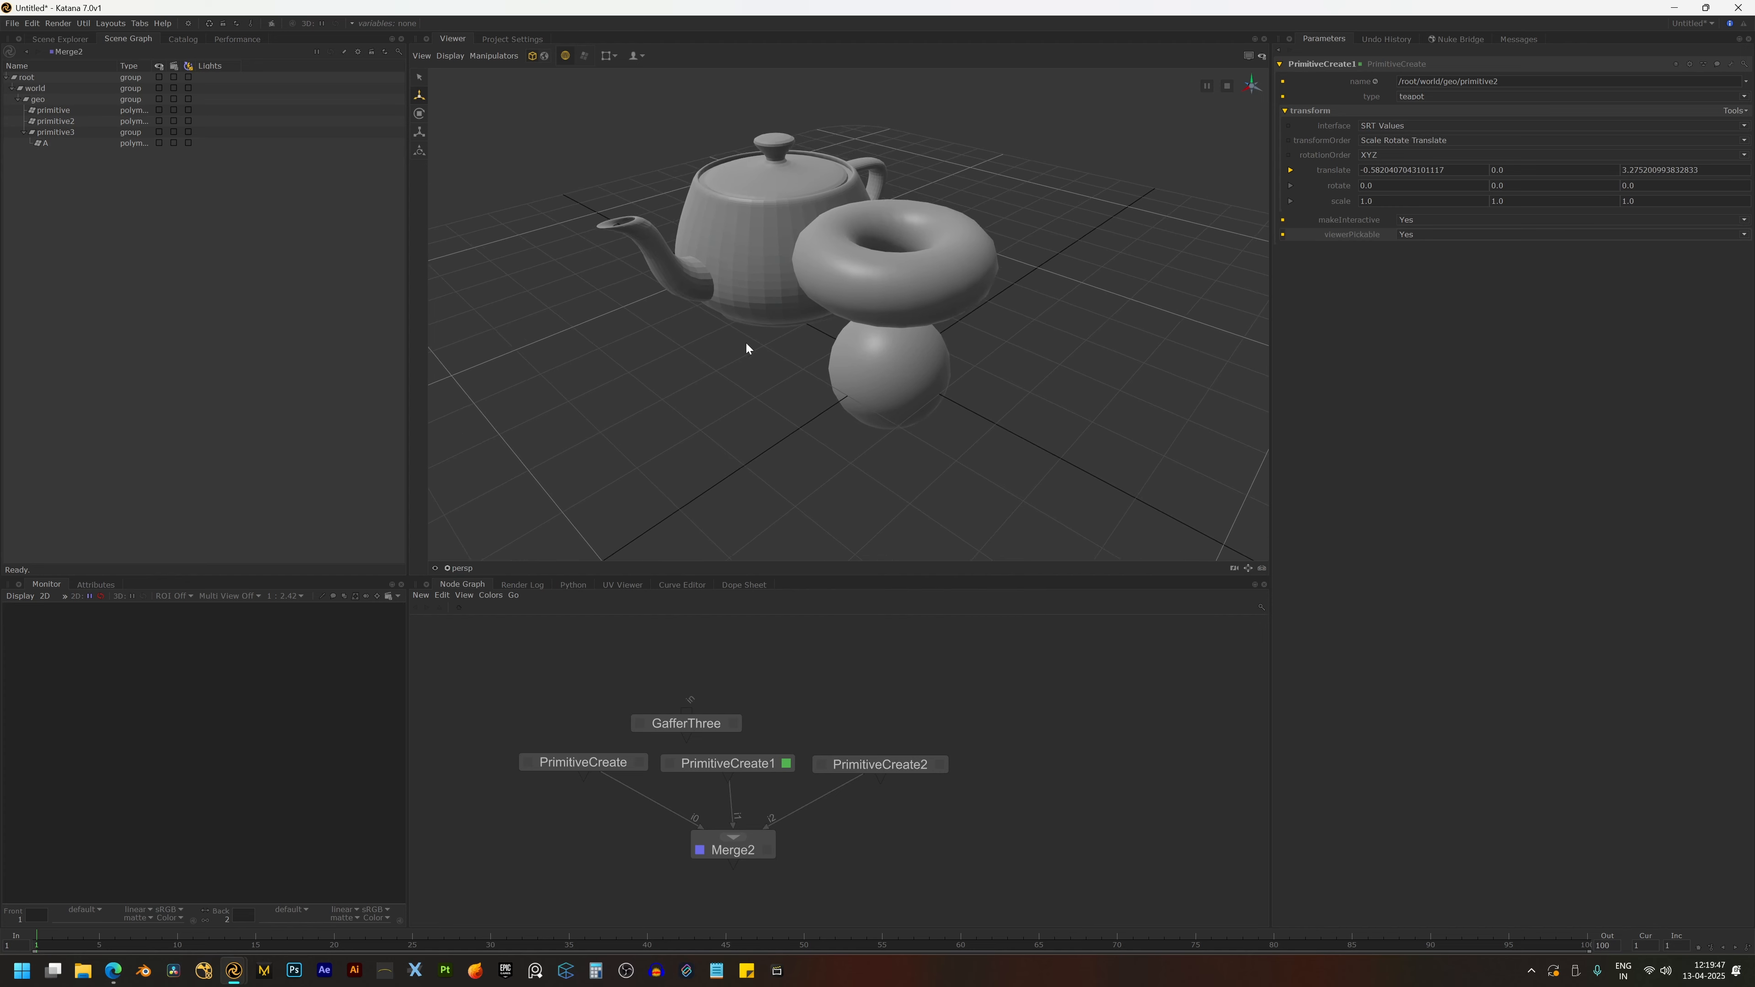
pyautogui.keyDown('alt'); pyautogui.moveTo(747, 343); pyautogui.dragTo(747, 351, button='middle'); pyautogui.keyUp('alt')
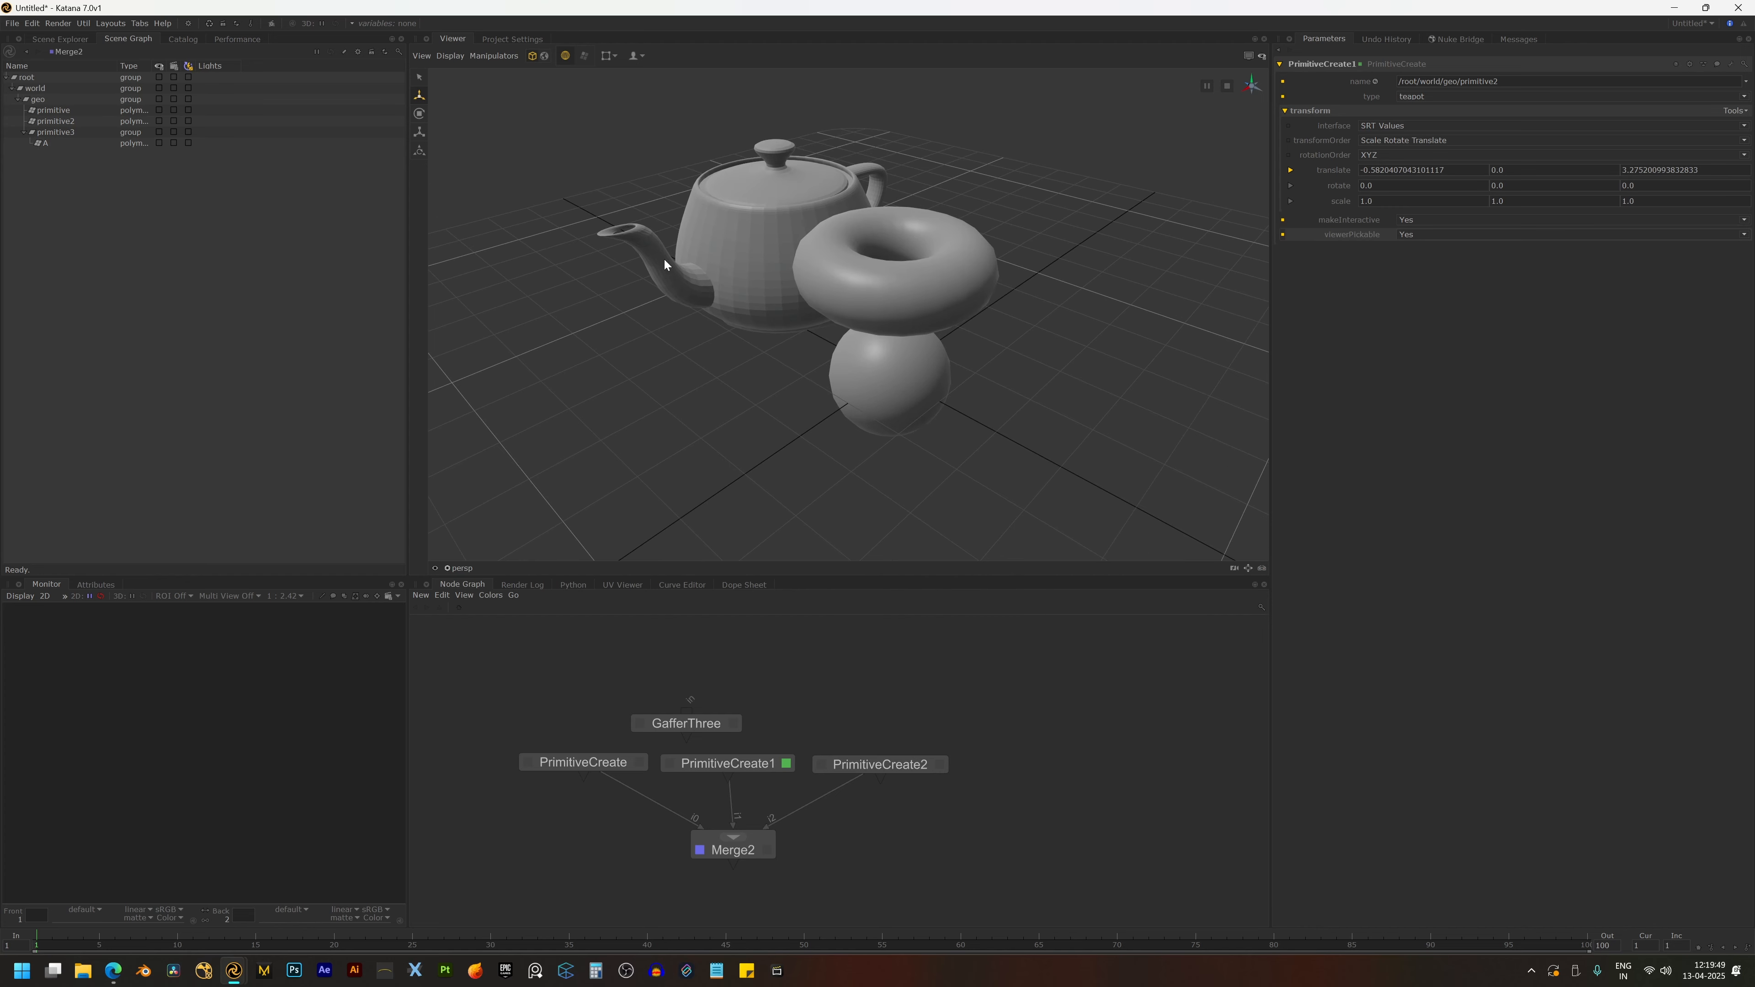
pyautogui.click(450, 56)
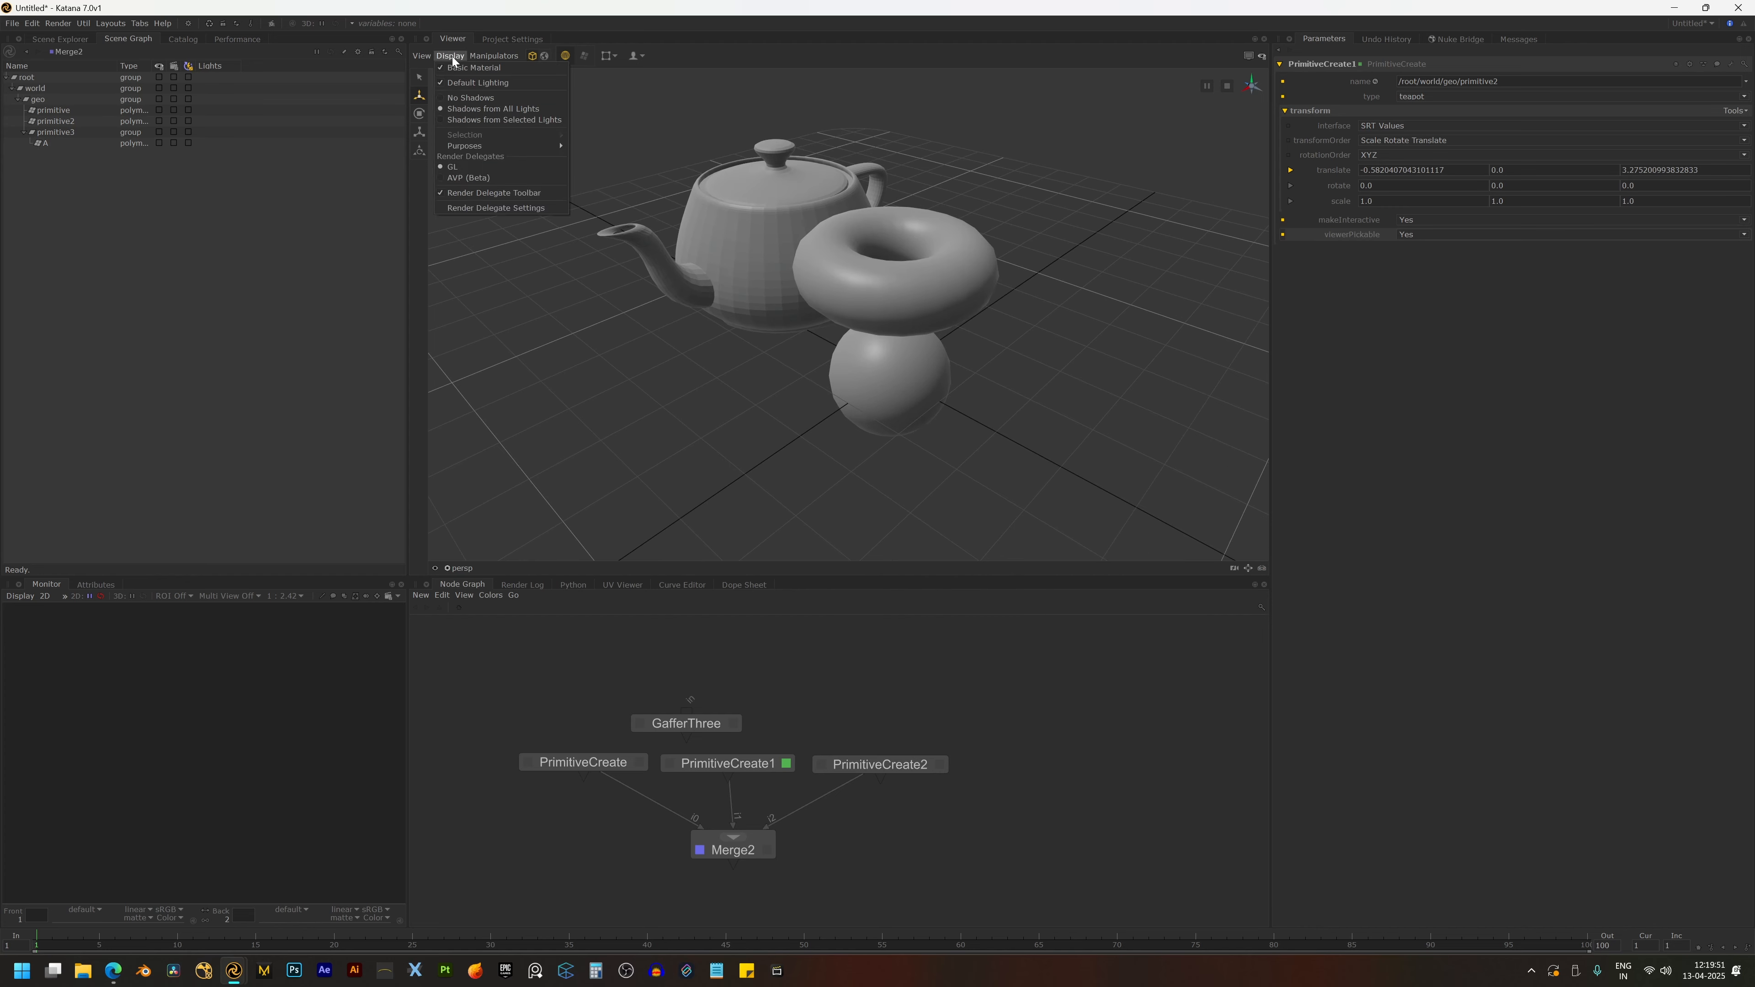
pyautogui.moveTo(485, 58)
pyautogui.click(608, 60)
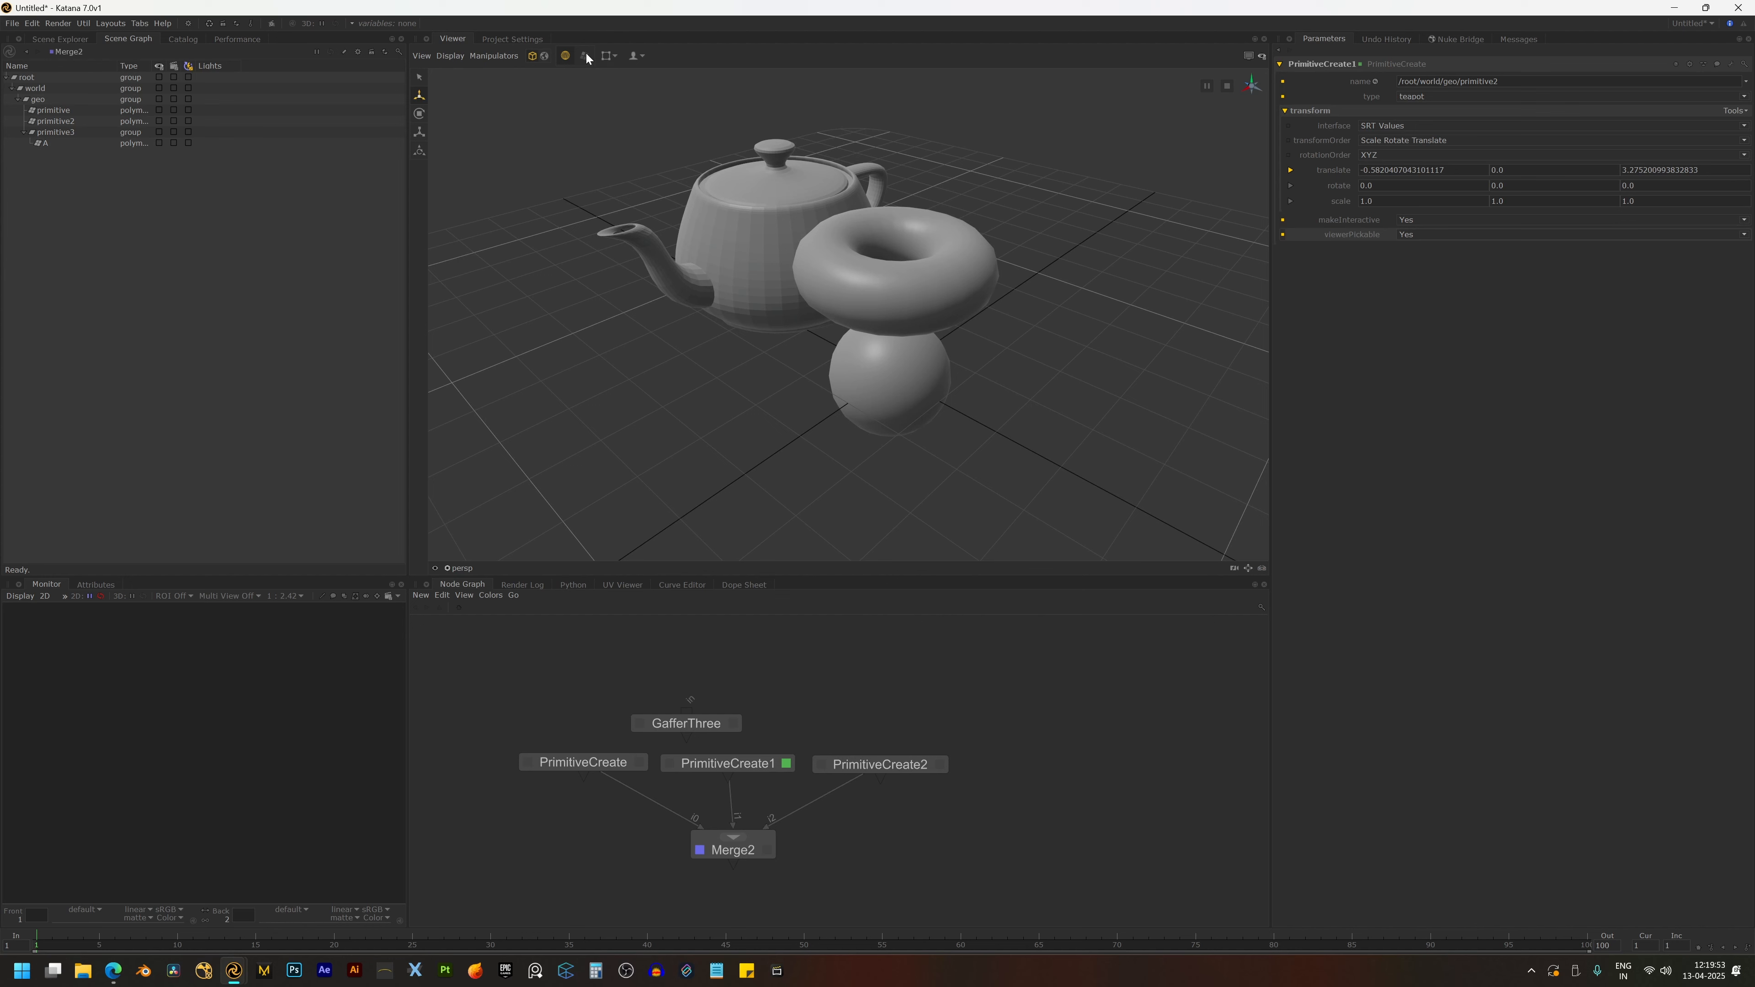
# - Select the teapot in the viewer, switch to face selection, and box-select patches of faces on its body
pyautogui.click(776, 231)
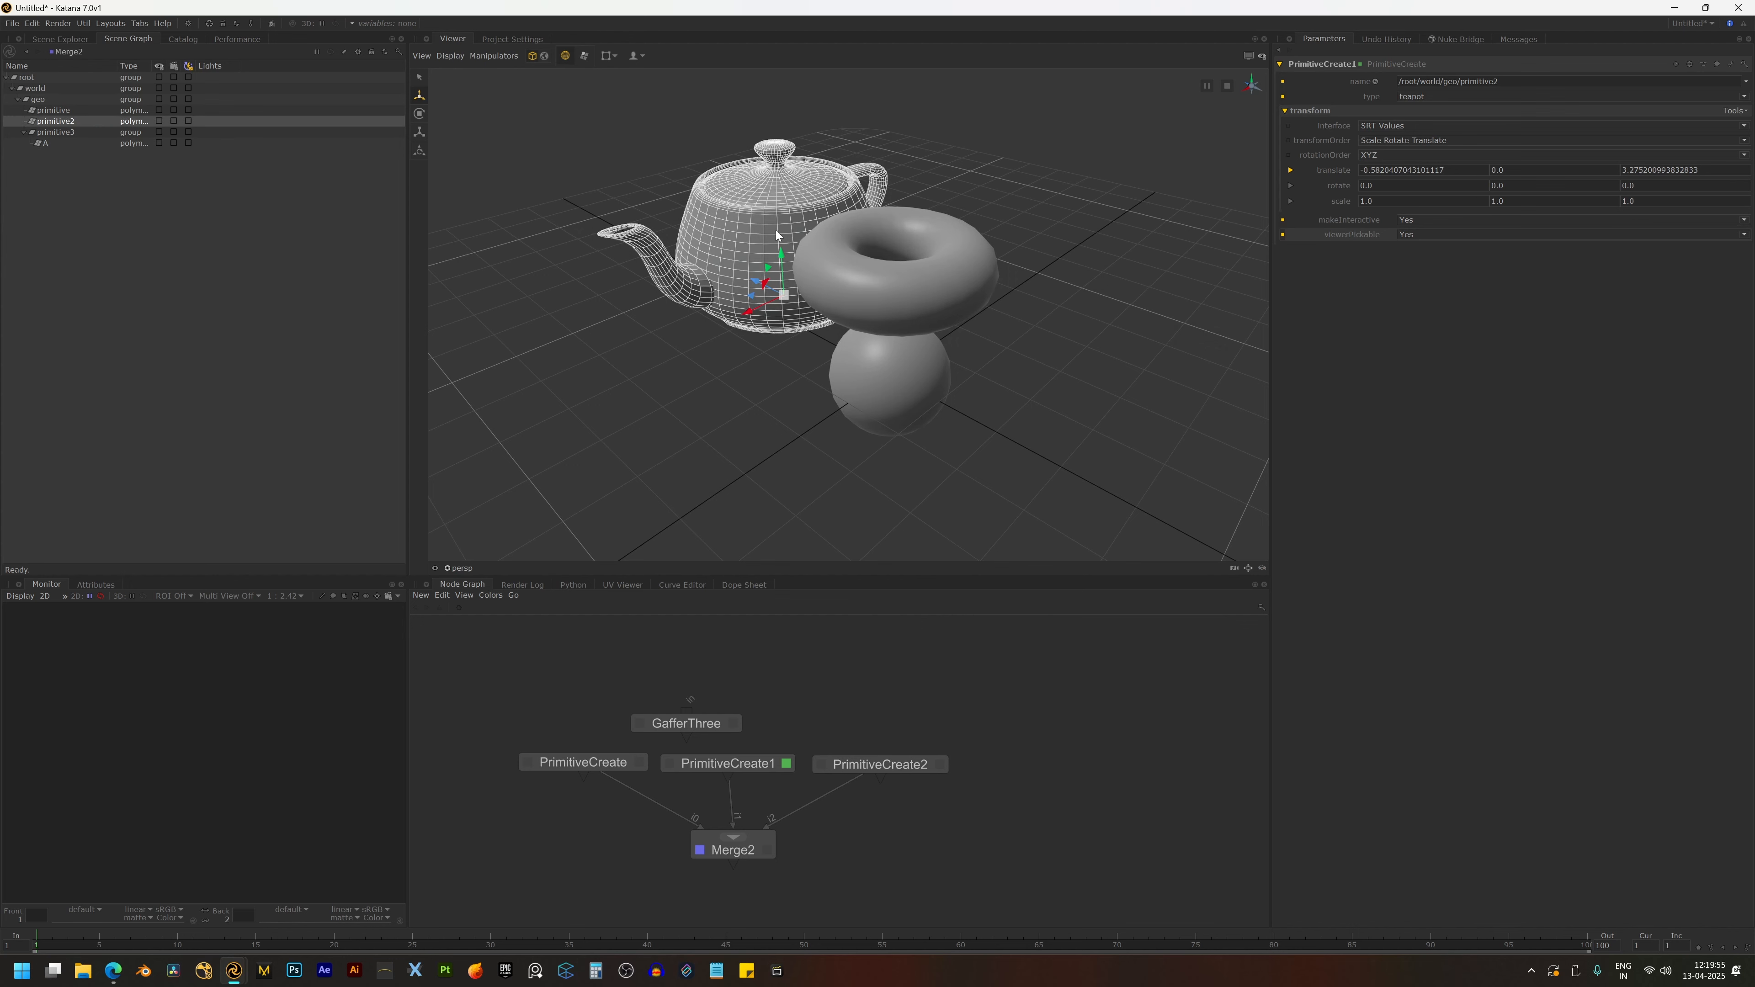
pyautogui.click(586, 60)
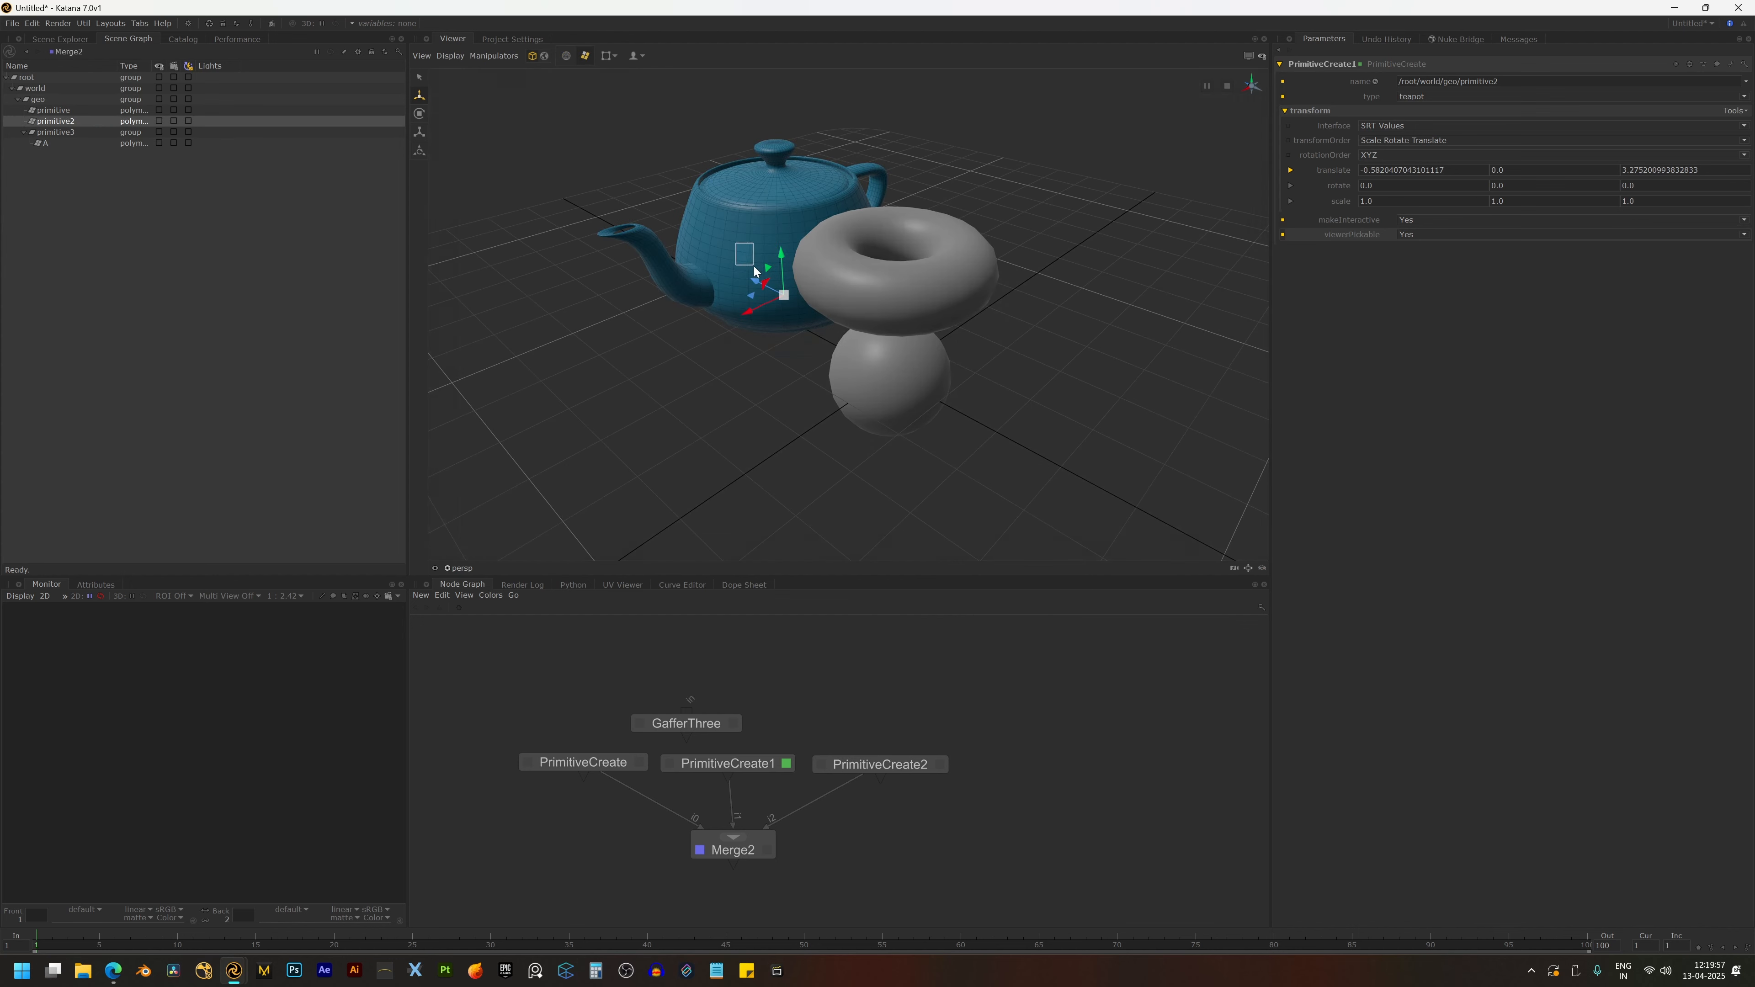
pyautogui.moveTo(757, 242)
pyautogui.mouseDown()
pyautogui.moveTo(696, 259)
pyautogui.moveTo(695, 317)
pyautogui.moveTo(734, 272)
pyautogui.moveTo(790, 298)
pyautogui.moveTo(731, 245)
pyautogui.moveTo(794, 319)
pyautogui.mouseUp()
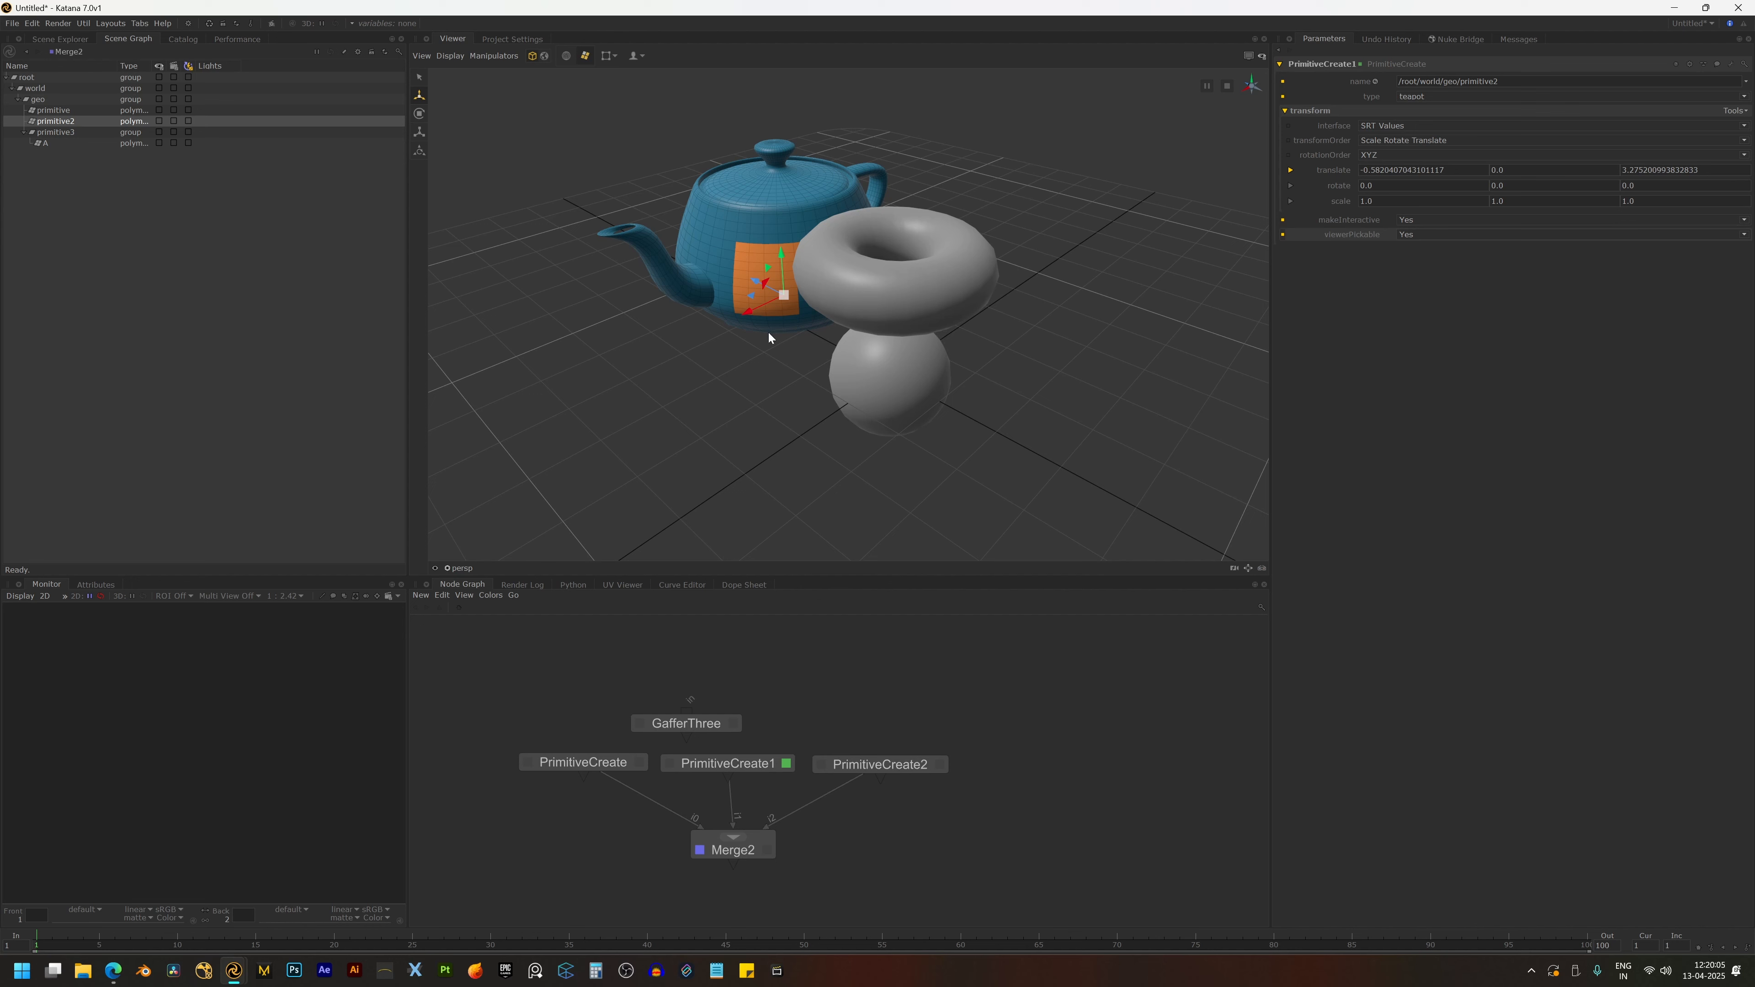
pyautogui.moveTo(719, 269)
pyautogui.mouseDown()
pyautogui.moveTo(713, 229)
pyautogui.moveTo(738, 246)
pyautogui.mouseUp()
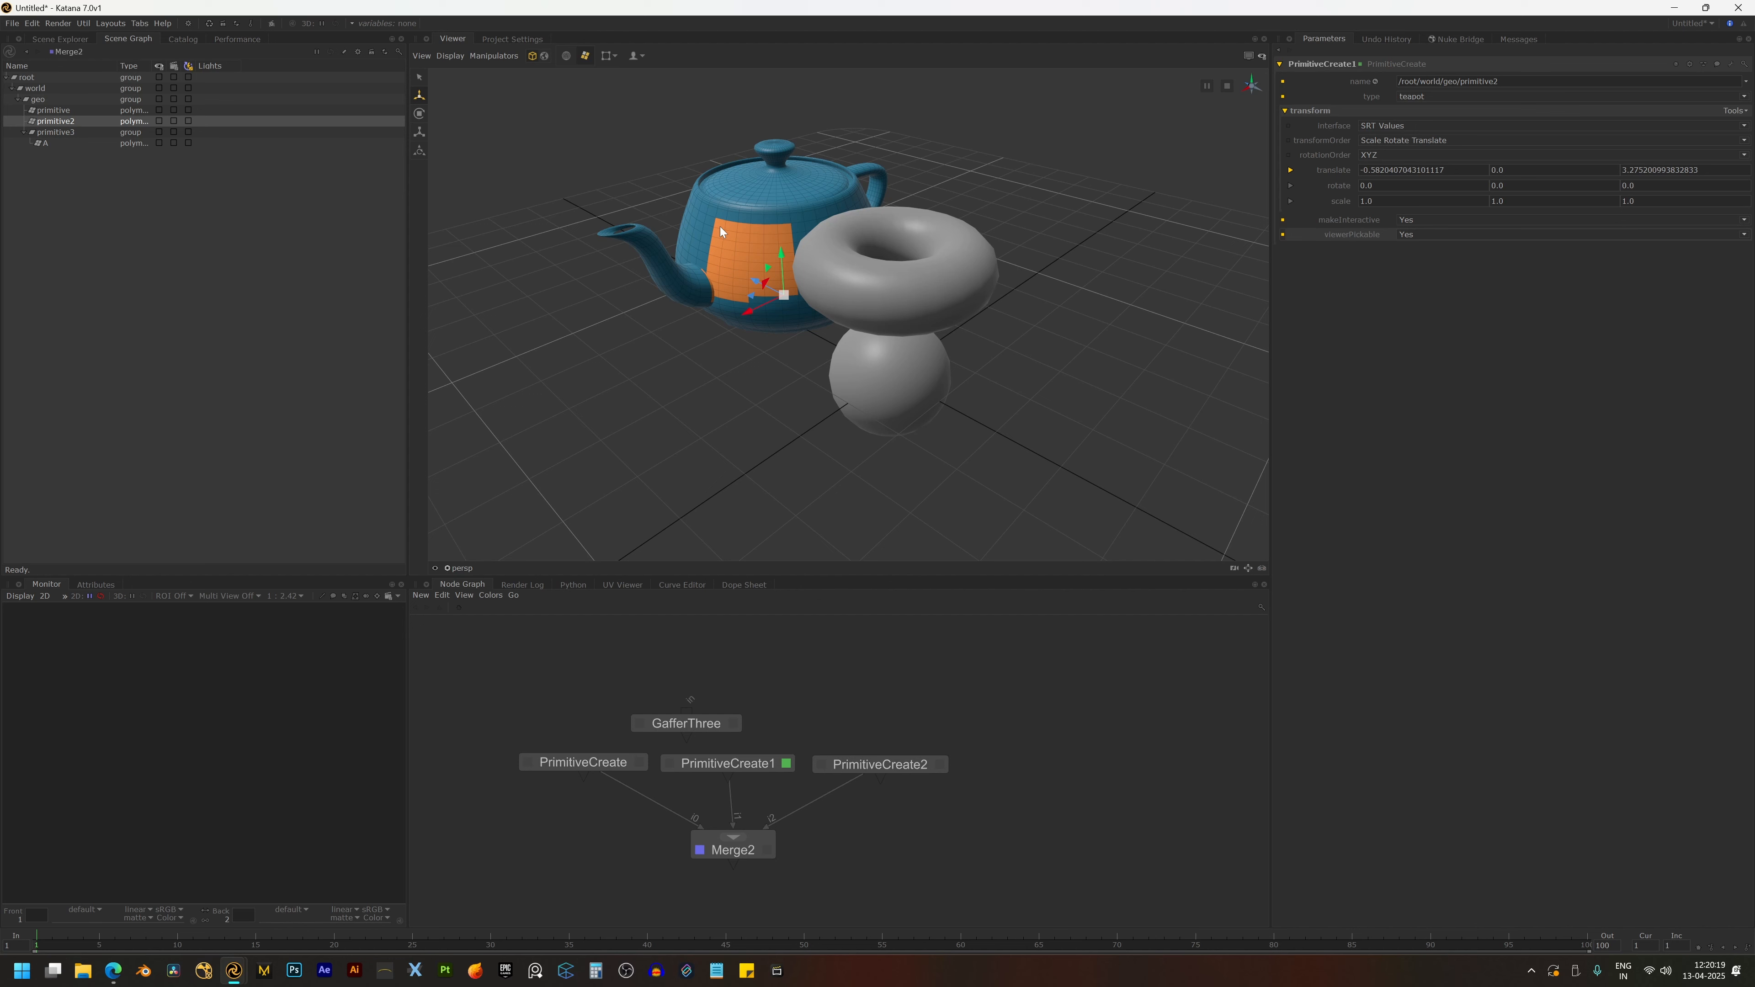
pyautogui.keyDown('alt'); pyautogui.moveTo(690, 329); pyautogui.dragTo(711, 329, button='middle'); pyautogui.keyUp('alt')
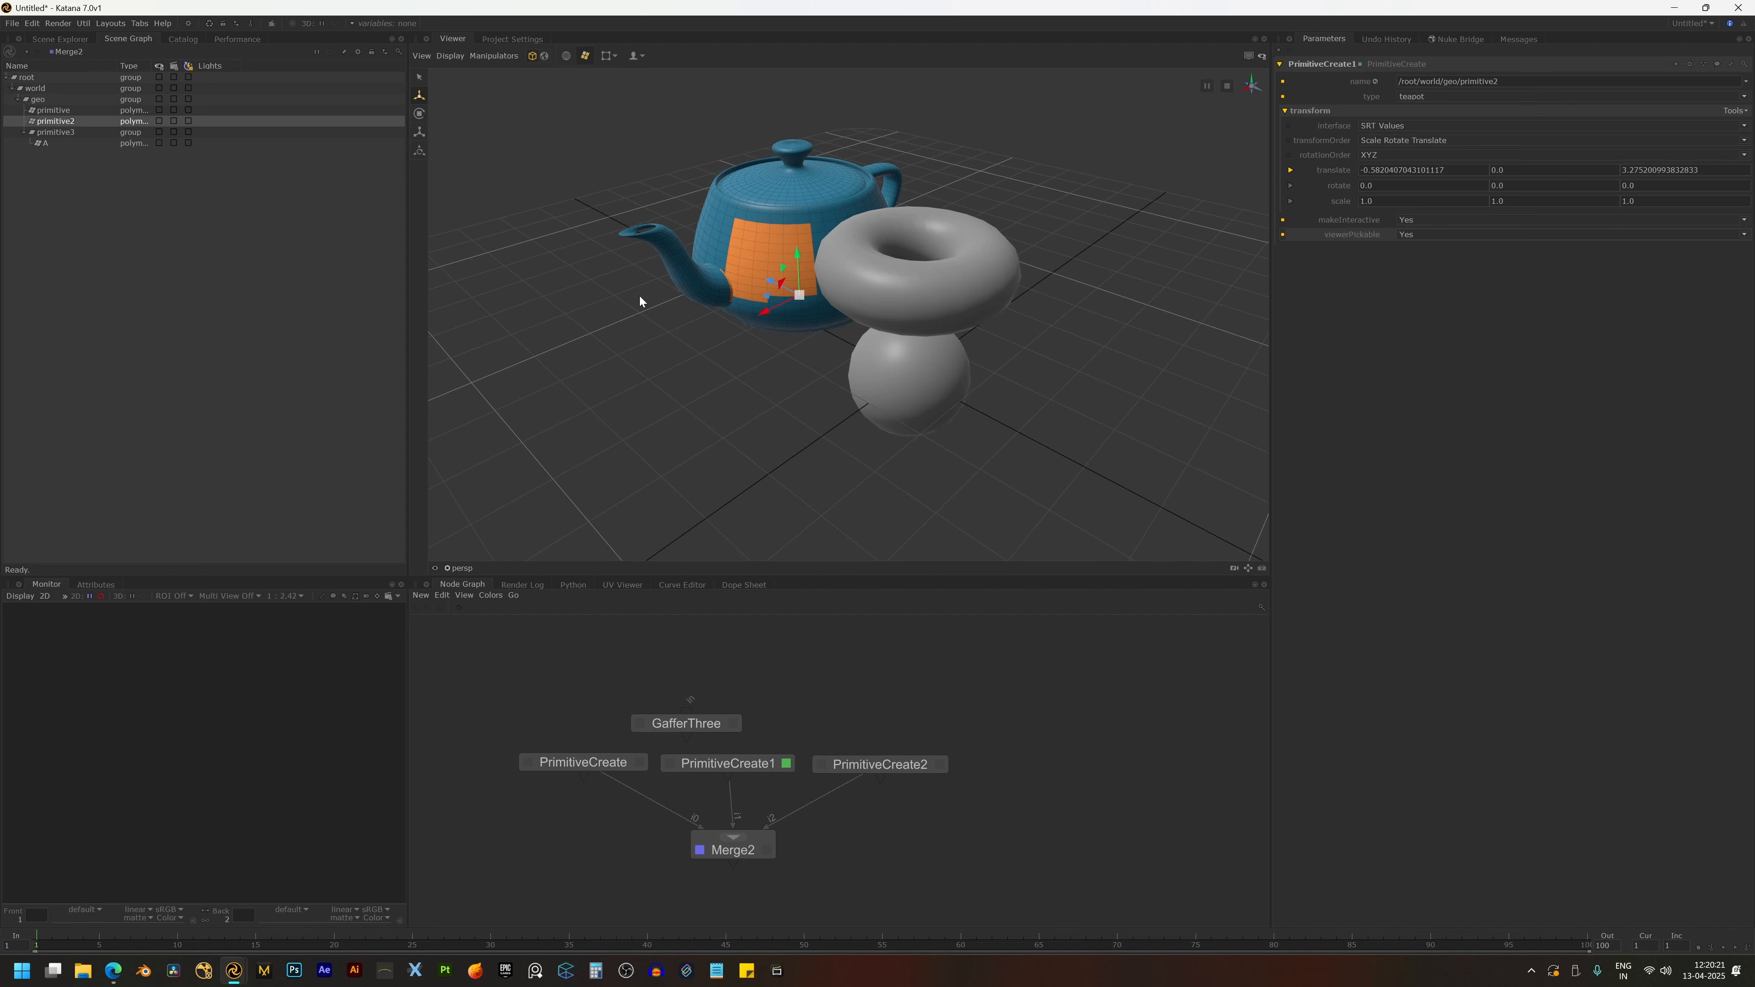
# - Return the viewer to object selection mode and clear the teapot selection
pyautogui.click(565, 57)
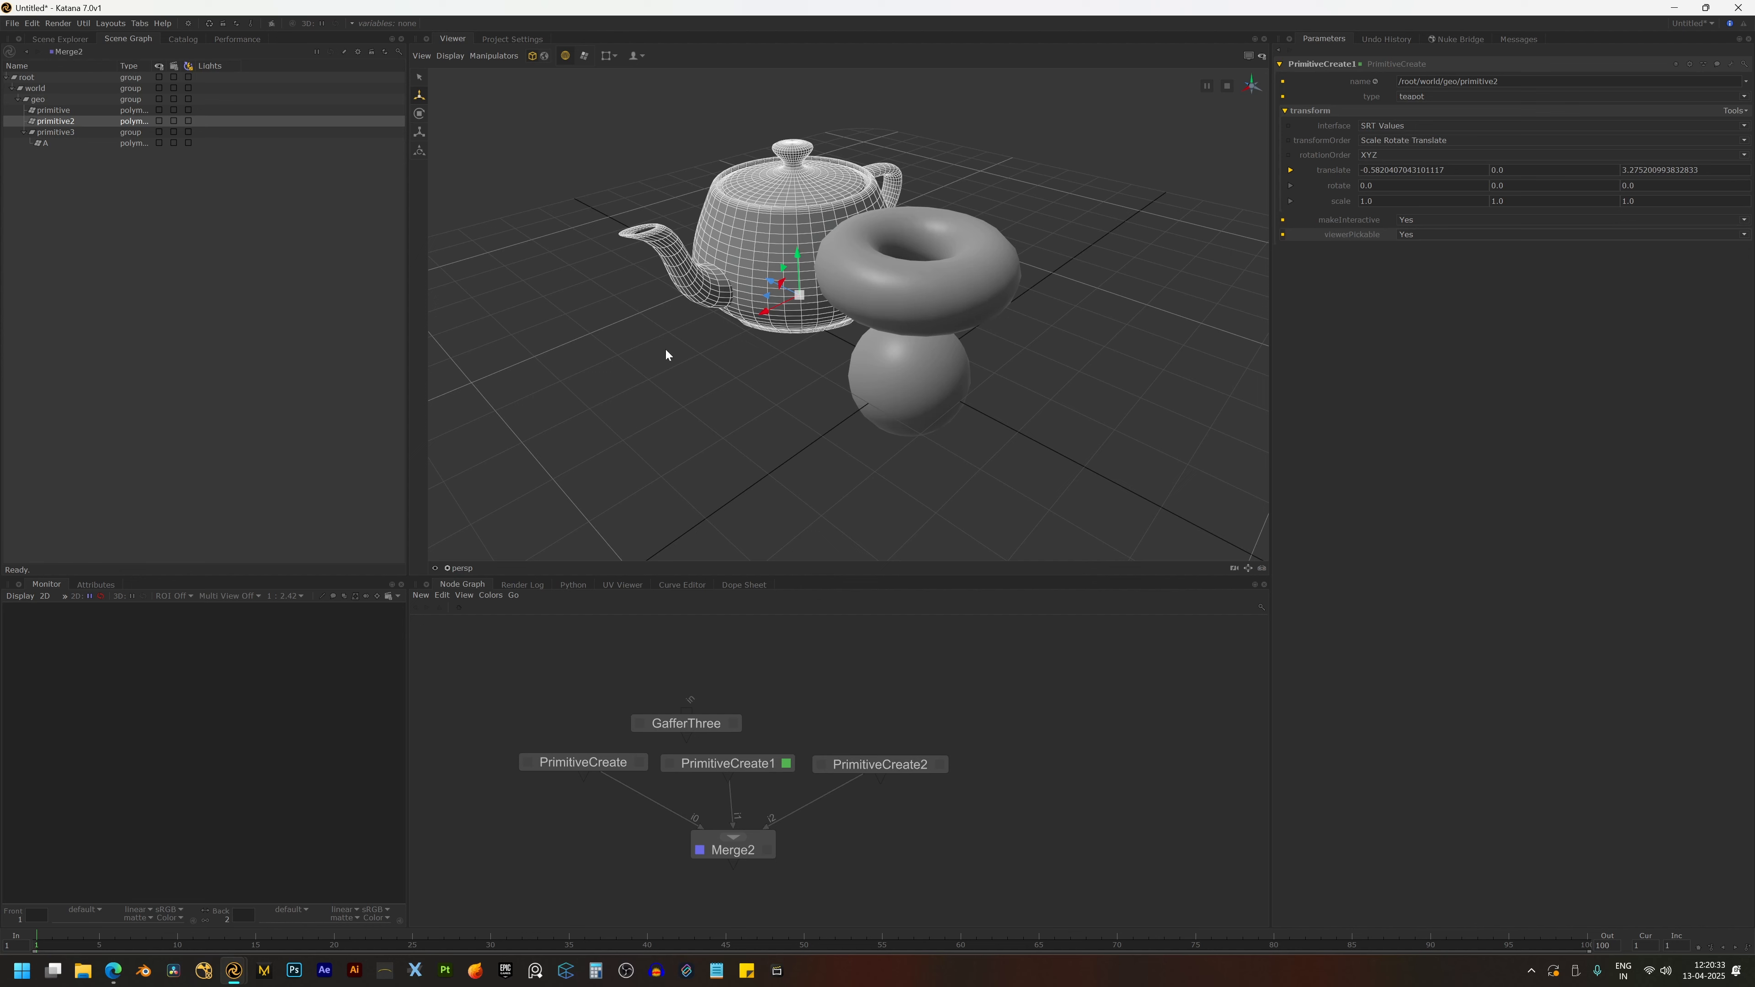
pyautogui.click(625, 161)
pyautogui.moveTo(588, 177); pyautogui.dragTo(650, 307)
pyautogui.click(741, 374)
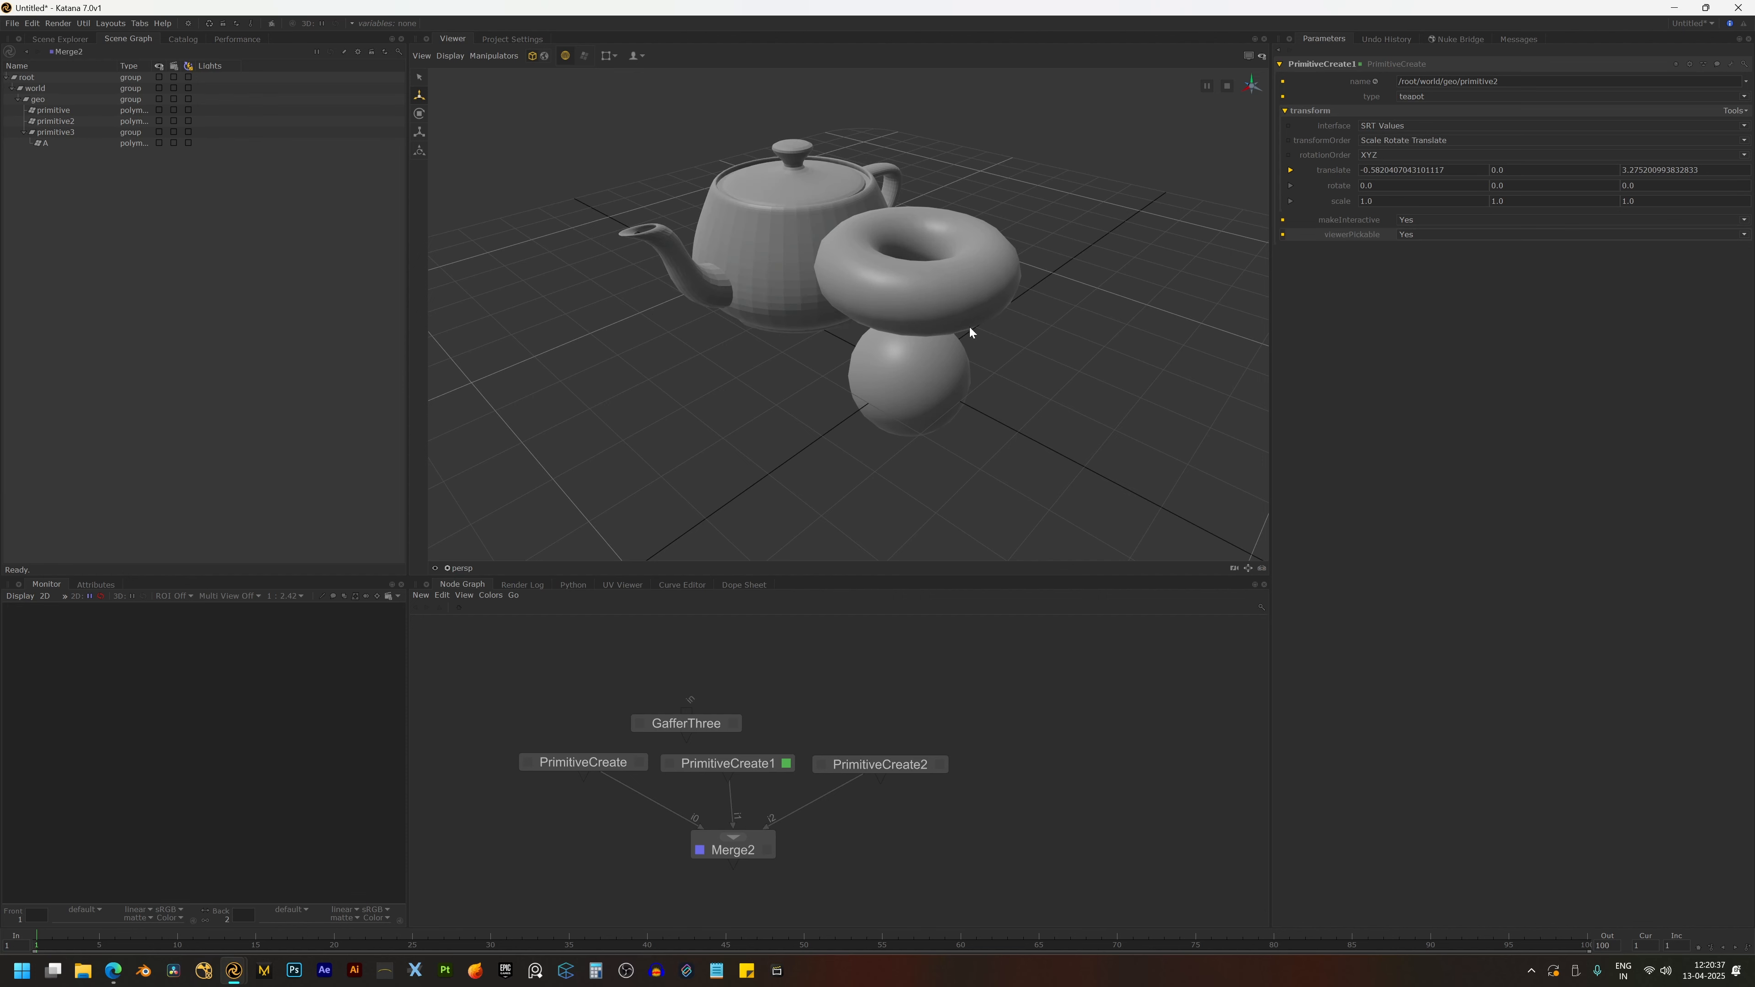
# - Examine the teapot, torus and sphere from several angles and distances by orbiting, panning and zooming the perspective view
pyautogui.moveTo(709, 269)
pyautogui.keyDown('alt'); pyautogui.mouseDown()
pyautogui.moveTo(736, 279)
pyautogui.moveTo(683, 329)
pyautogui.moveTo(787, 349)
pyautogui.moveTo(777, 268)
pyautogui.moveTo(683, 321)
pyautogui.moveTo(923, 311)
pyautogui.moveTo(661, 266)
pyautogui.moveTo(744, 353)
pyautogui.moveTo(708, 288)
pyautogui.moveTo(745, 366)
pyautogui.moveTo(691, 306)
pyautogui.moveTo(752, 378)
pyautogui.moveTo(852, 295)
pyautogui.moveTo(761, 243)
pyautogui.moveTo(654, 287)
pyautogui.moveTo(697, 359)
pyautogui.moveTo(706, 279)
pyautogui.mouseUp(); pyautogui.keyUp('alt')
pyautogui.keyDown('alt'); pyautogui.moveTo(706, 279); pyautogui.dragTo(766, 343, button='right'); pyautogui.keyUp('alt')
pyautogui.scroll(4, 767, 343)
pyautogui.scroll(-6, 767, 343)
pyautogui.scroll(6, 767, 343)
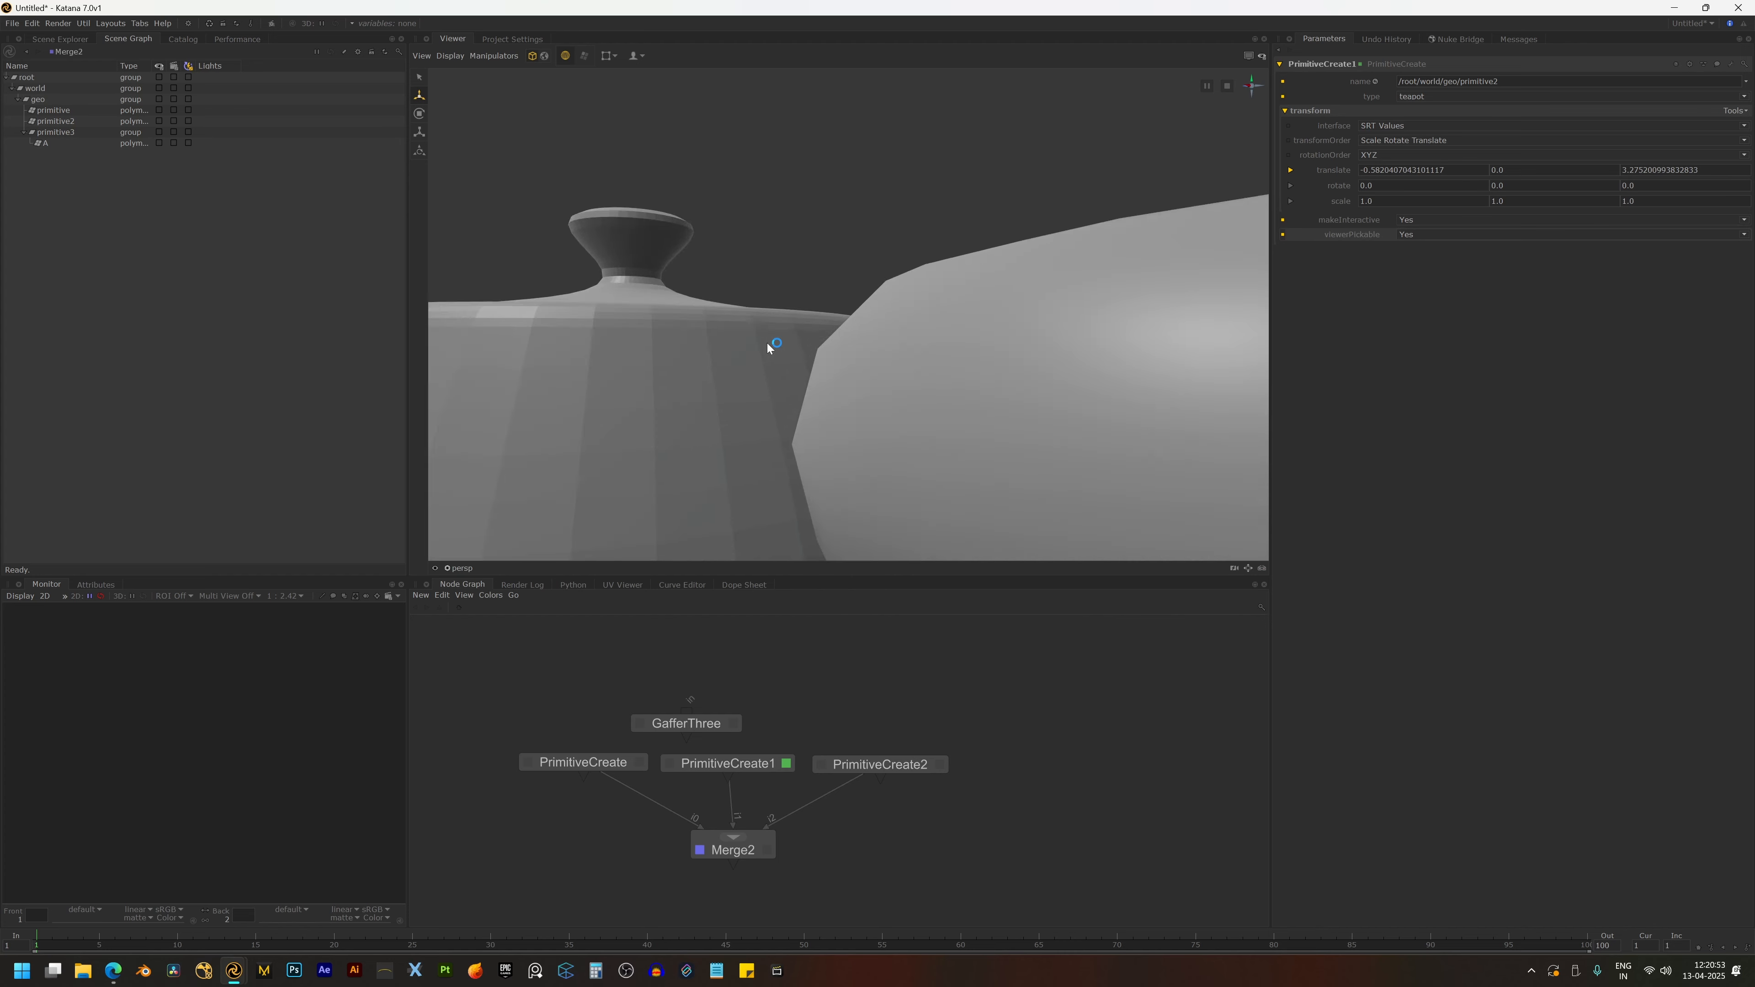
pyautogui.scroll(-7, 766, 343)
pyautogui.scroll(-4, 784, 355)
pyautogui.scroll(5, 829, 352)
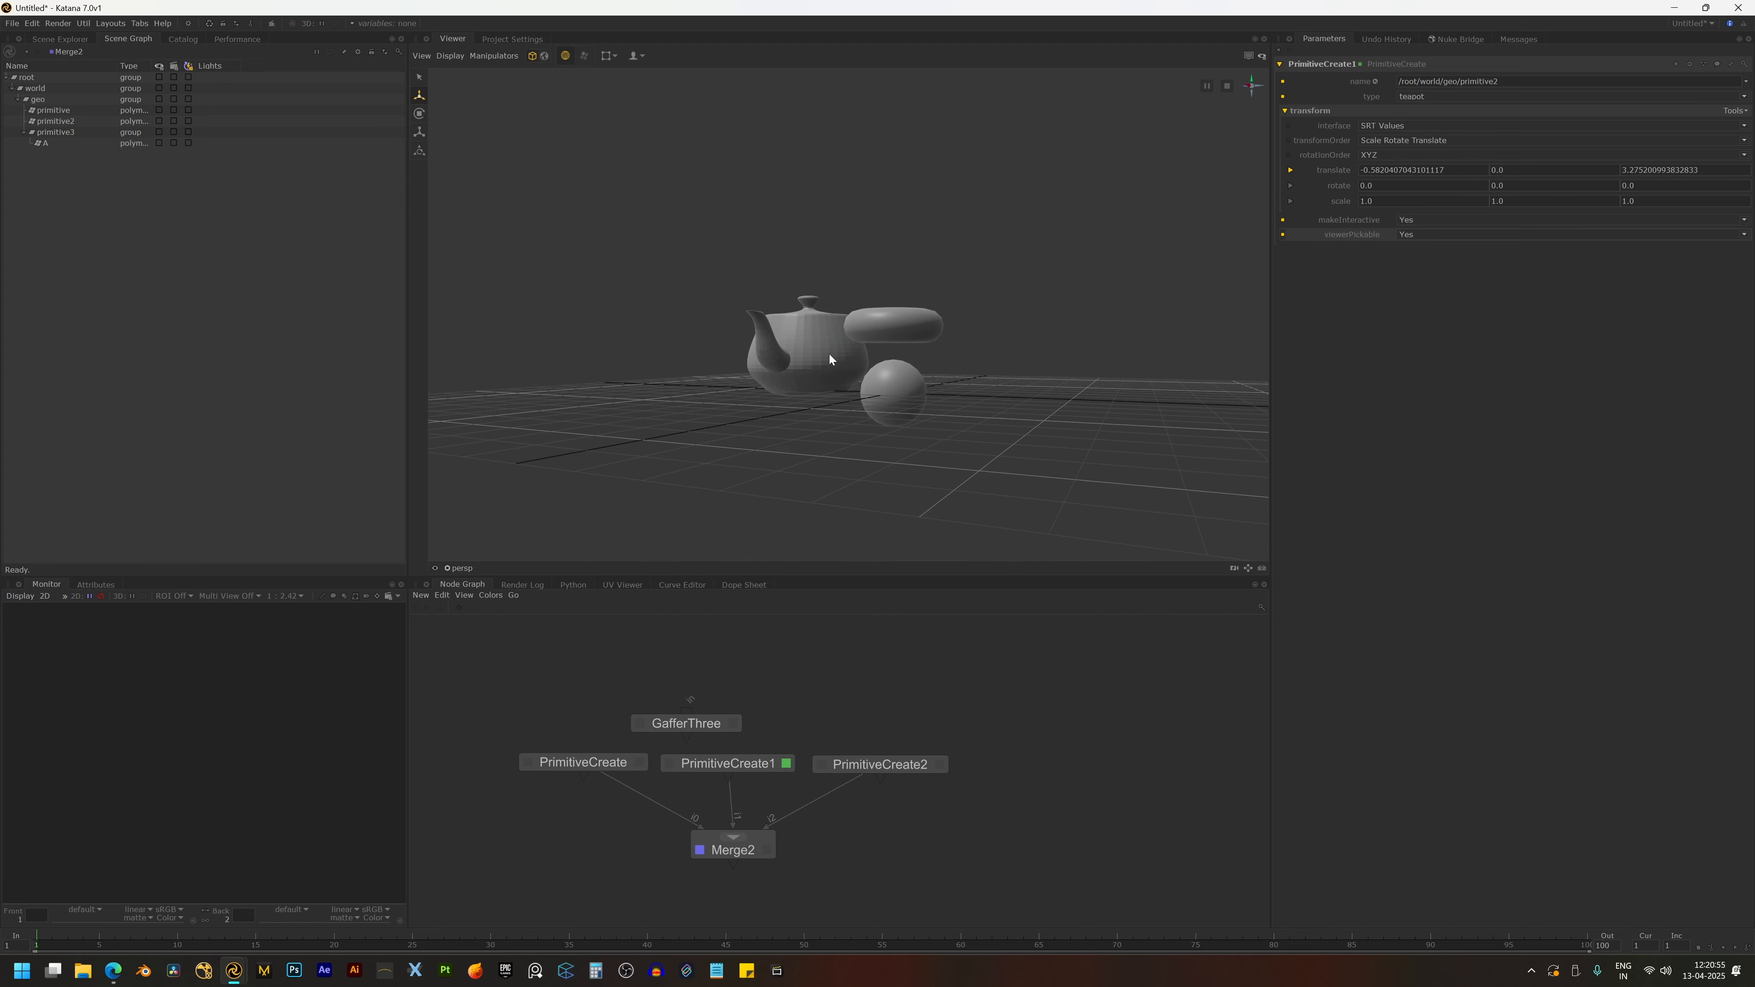
pyautogui.keyDown('alt'); pyautogui.moveTo(830, 354); pyautogui.dragTo(792, 333, button='middle'); pyautogui.keyUp('alt')
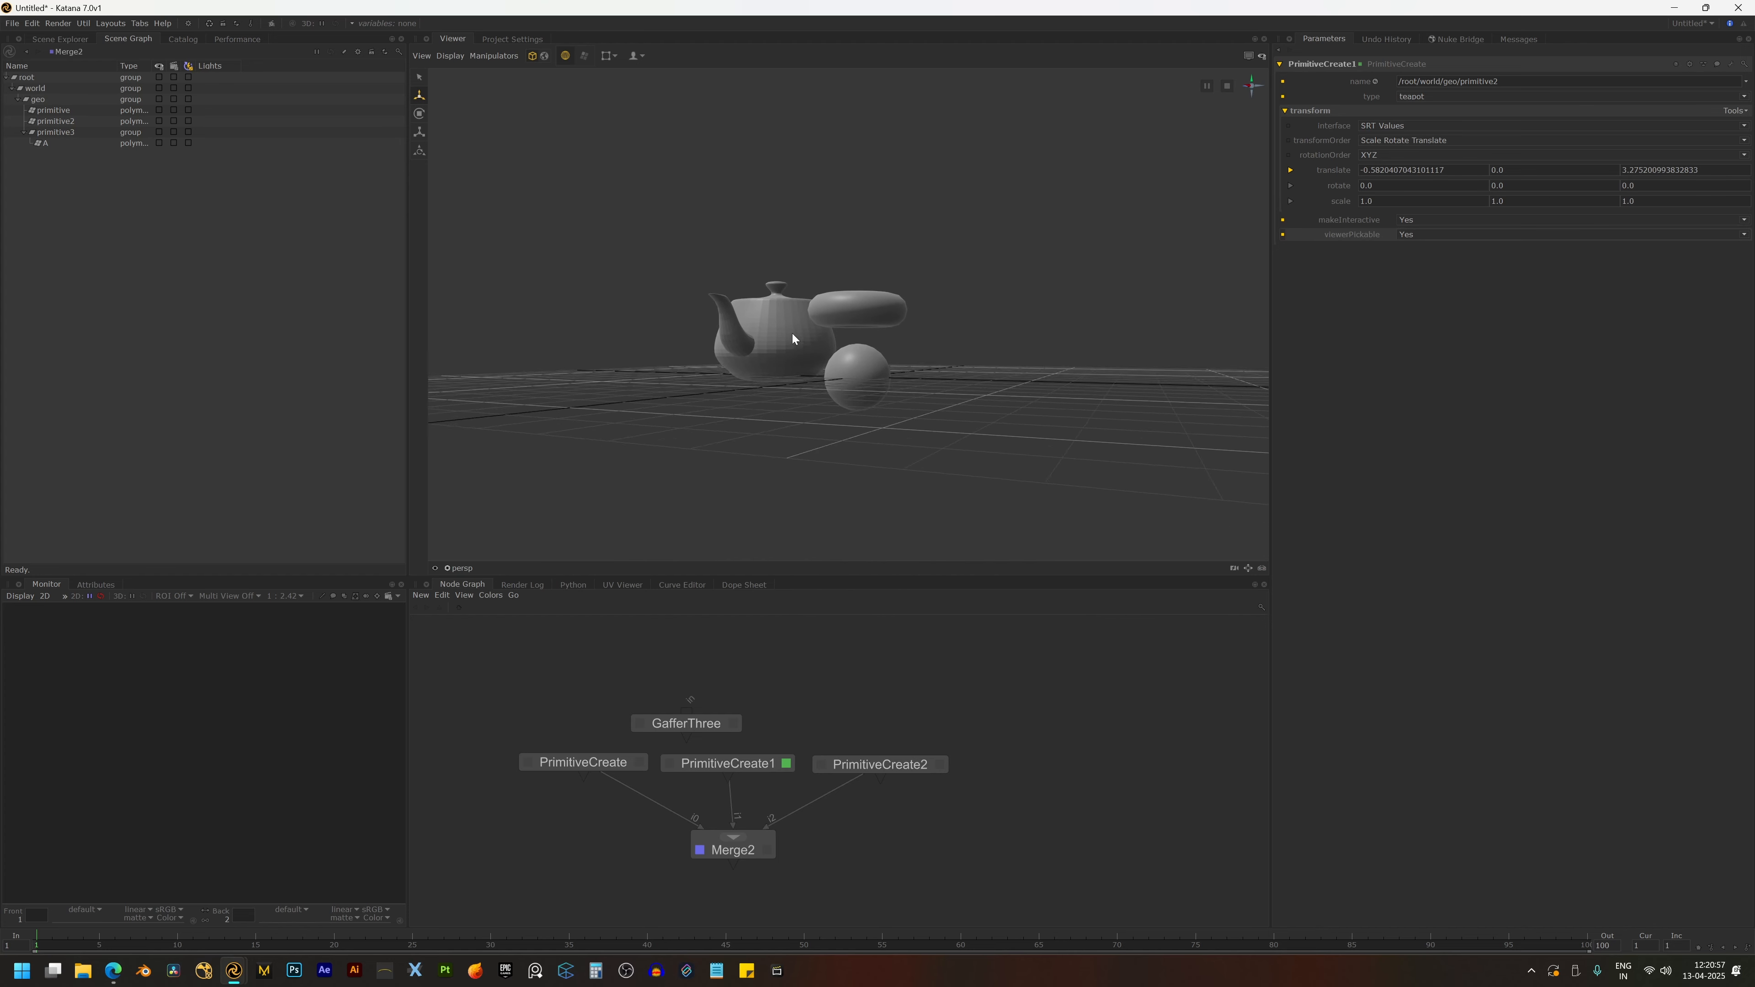
pyautogui.keyDown('alt'); pyautogui.moveTo(793, 333); pyautogui.dragTo(824, 352, button='right'); pyautogui.keyUp('alt')
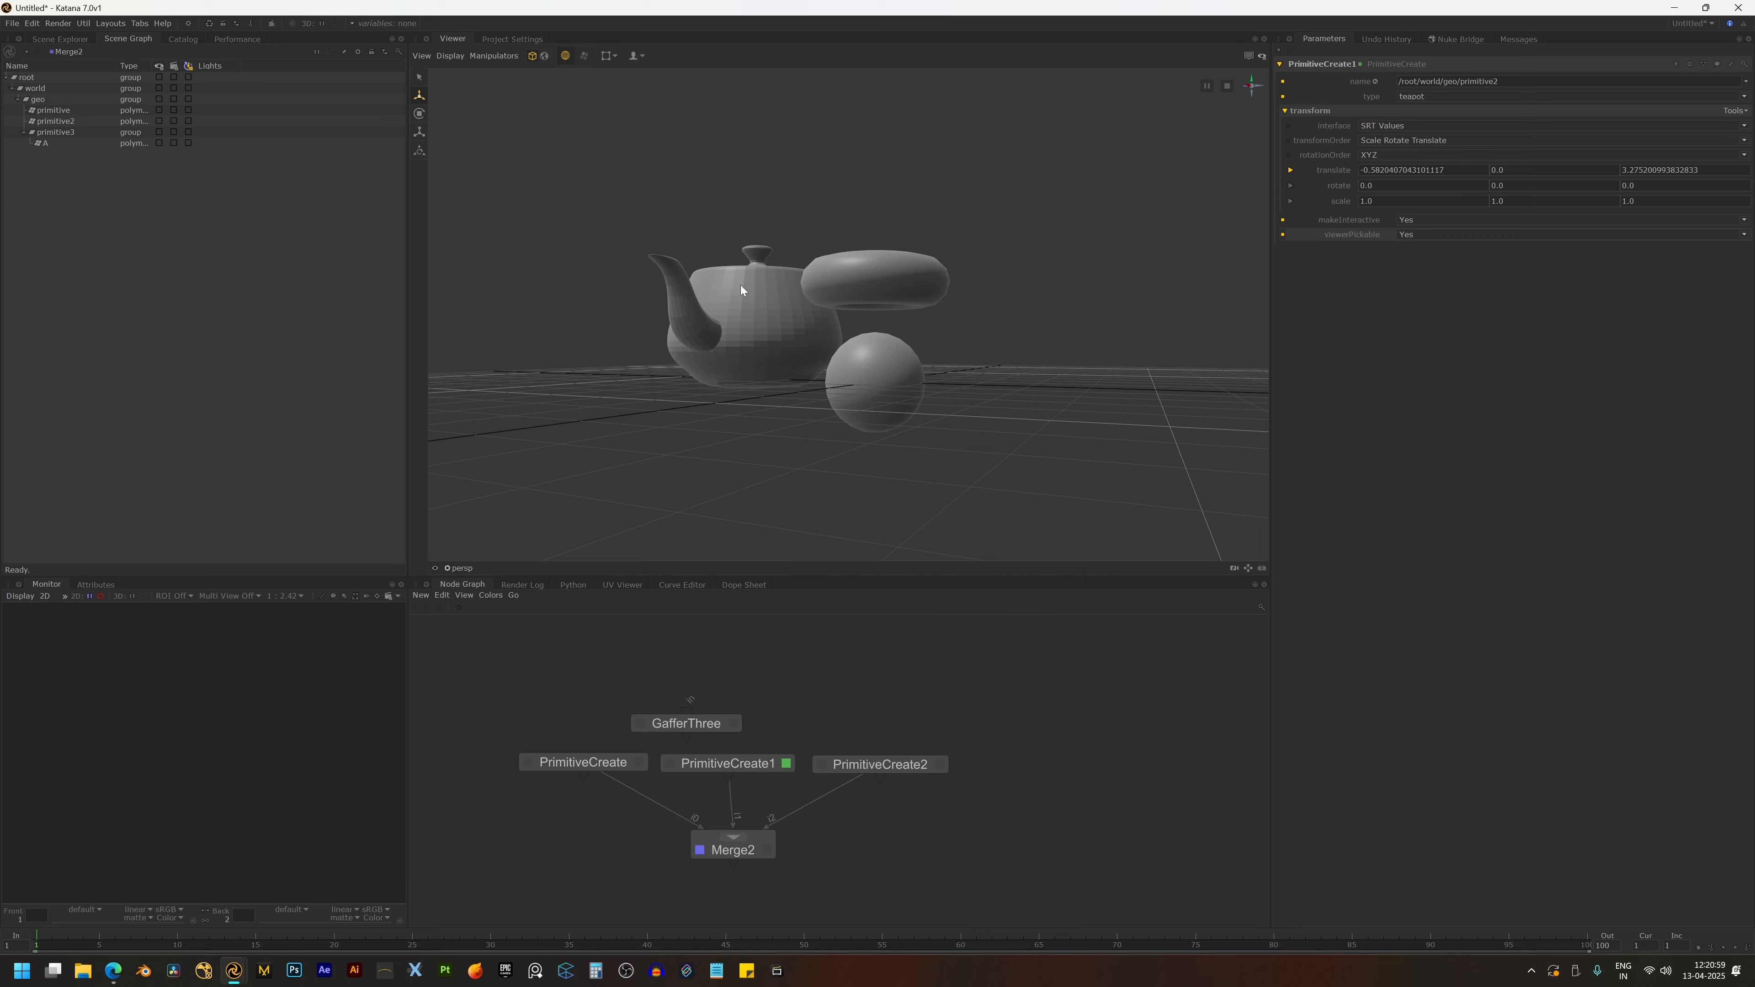
pyautogui.keyDown('alt'); pyautogui.moveTo(741, 290); pyautogui.dragTo(820, 352); pyautogui.keyUp('alt')
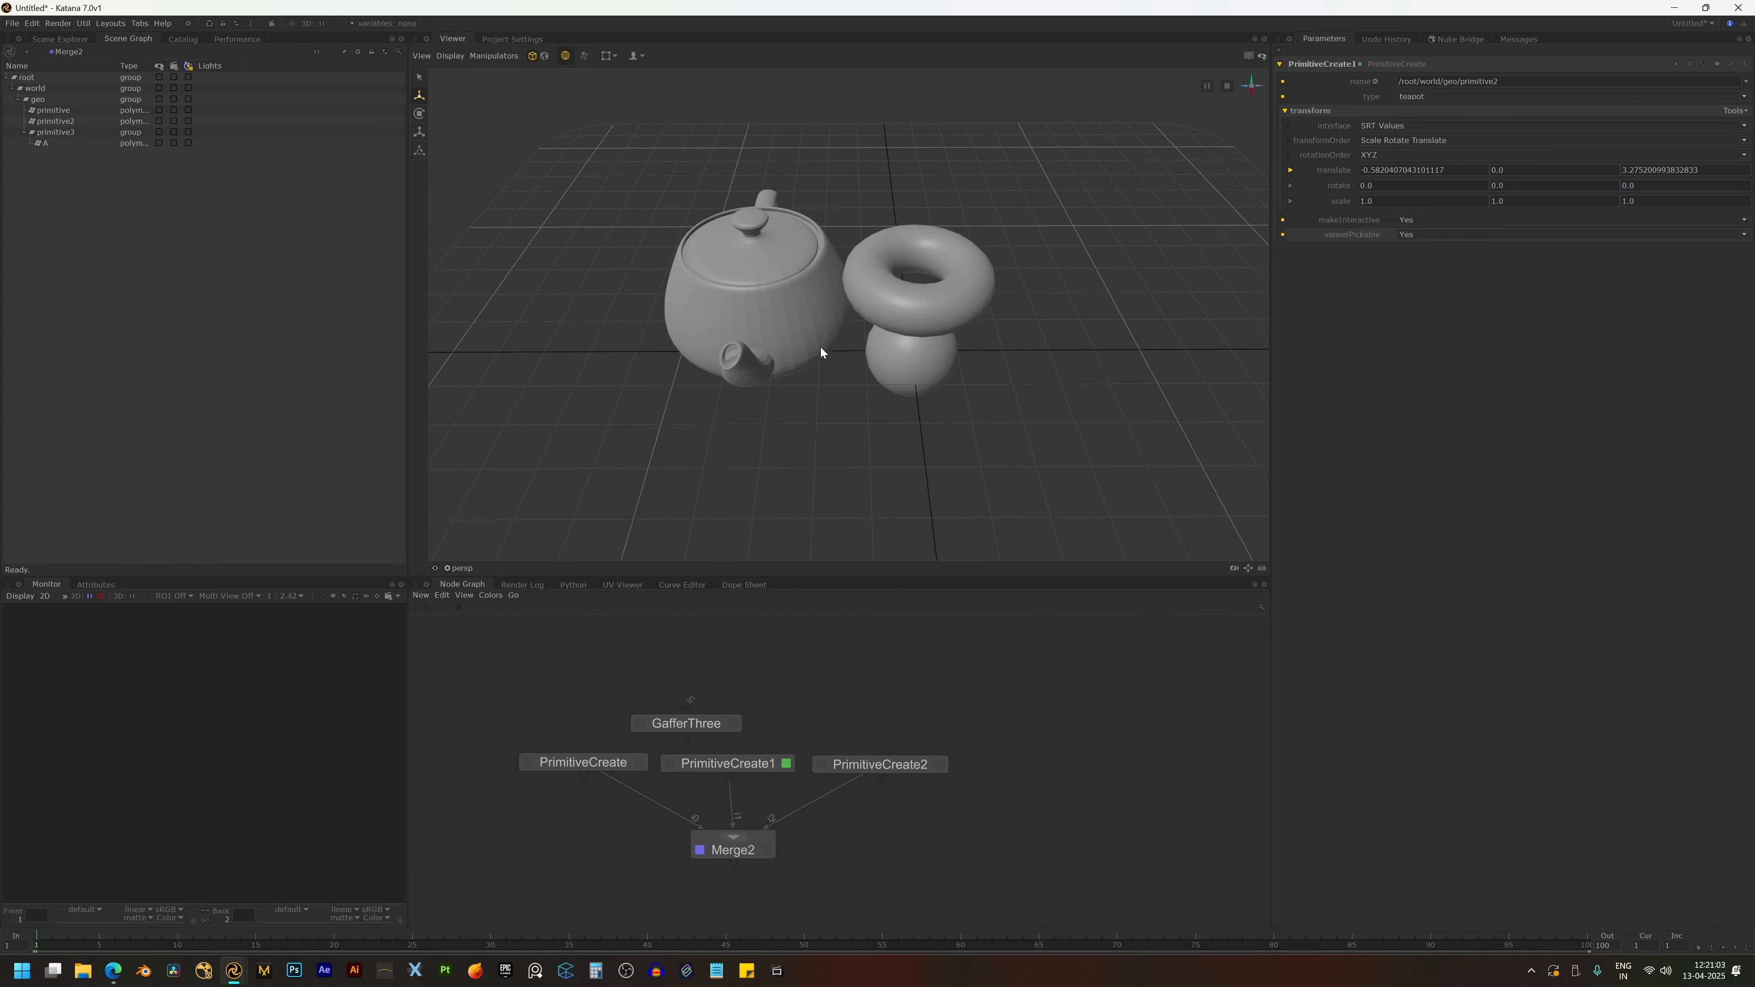
pyautogui.keyDown('alt'); pyautogui.moveTo(821, 347); pyautogui.dragTo(774, 337, button='right'); pyautogui.keyUp('alt')
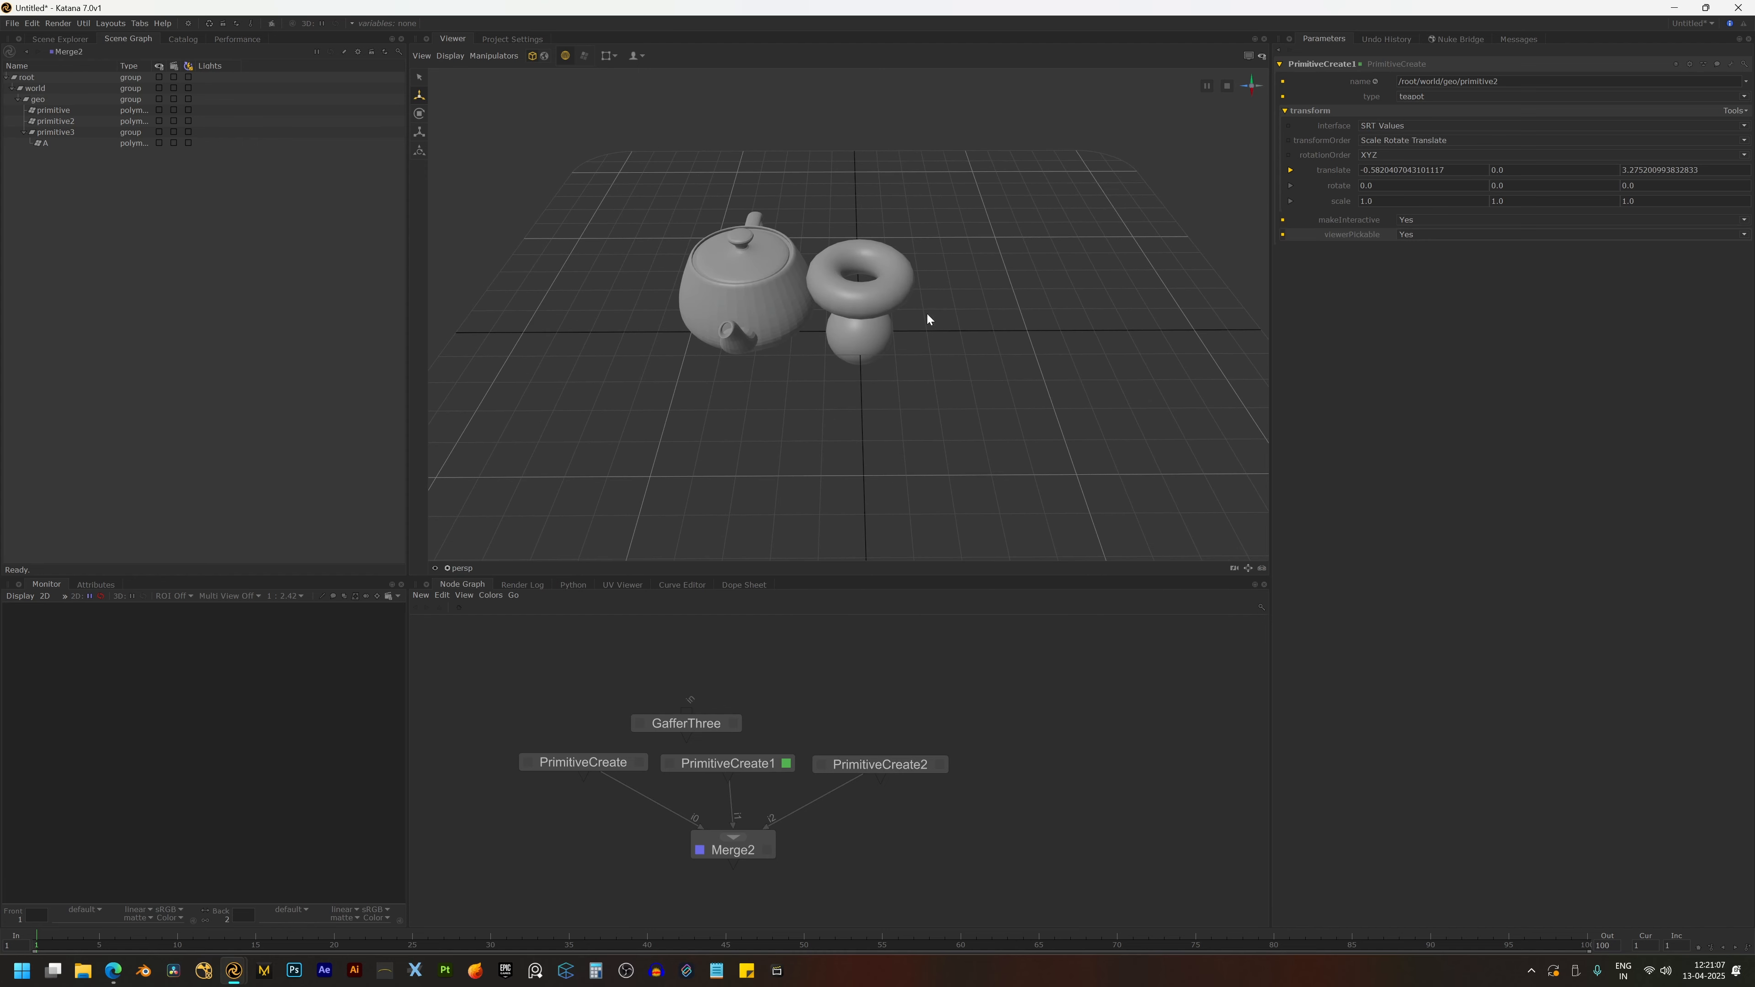
pyautogui.keyDown('alt'); pyautogui.moveTo(928, 316); pyautogui.dragTo(839, 332); pyautogui.keyUp('alt')
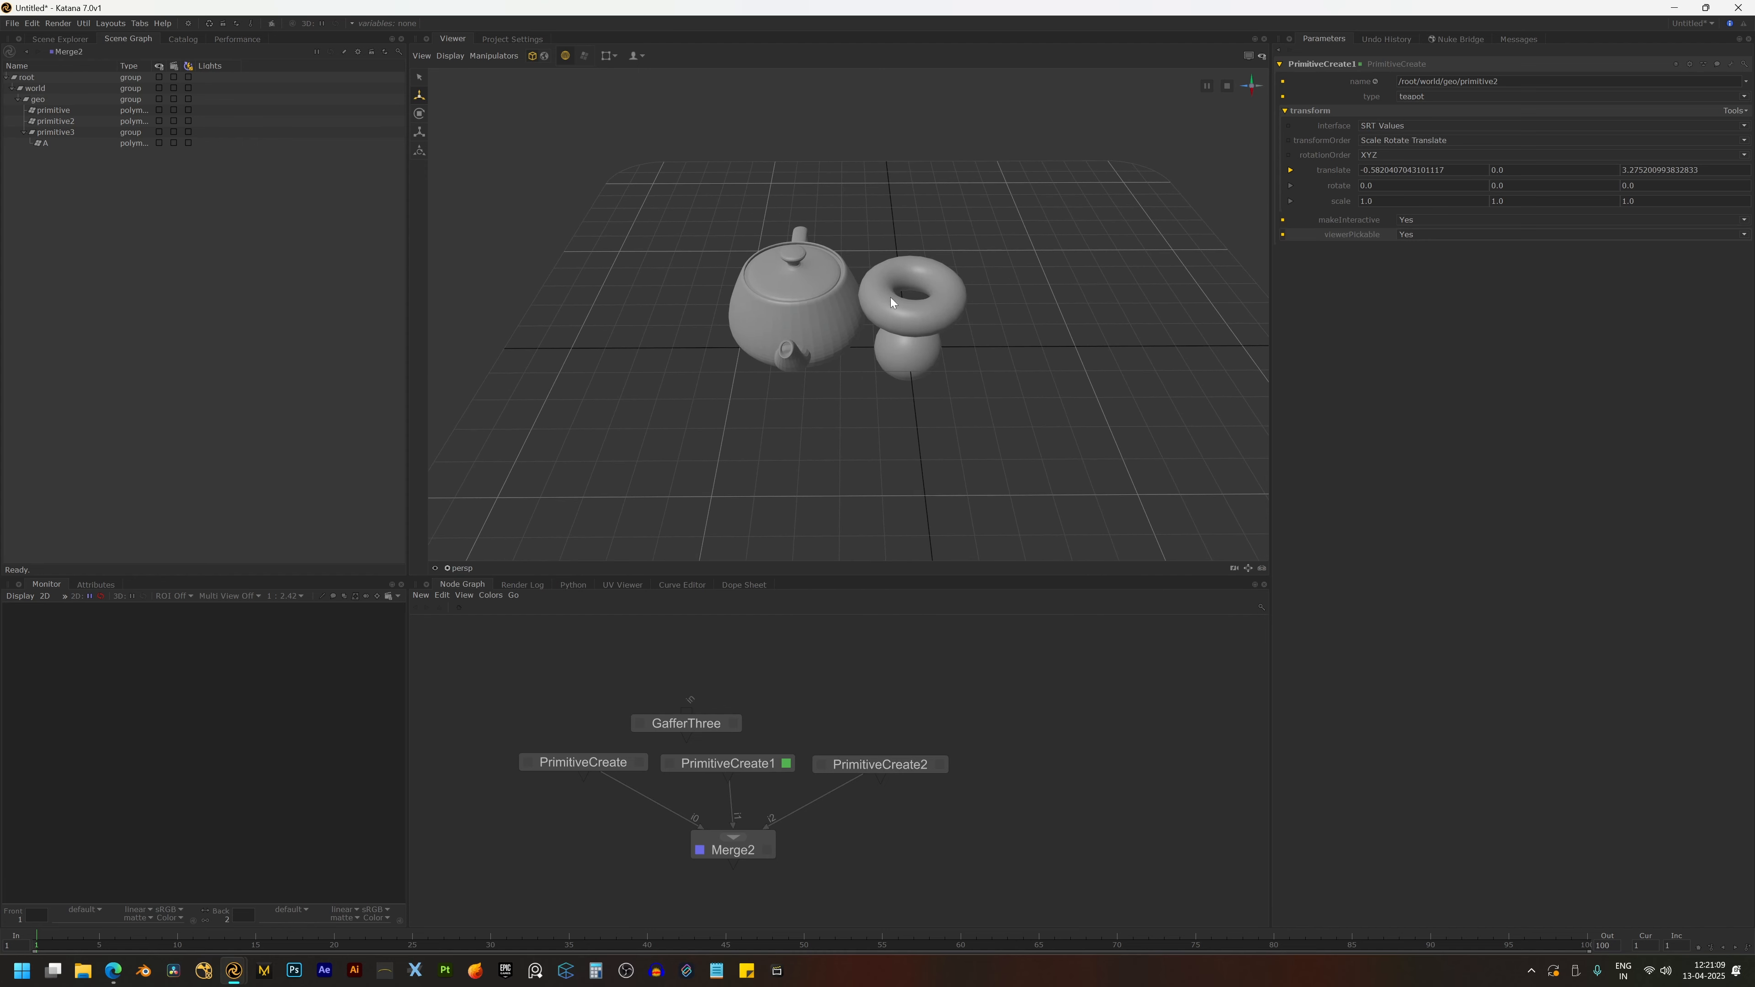
# - Inspect the primitive and Merge2 nodes at several zoom levels in the node graph
pyautogui.scroll(-3, 855, 847)
pyautogui.moveTo(775, 793); pyautogui.dragTo(863, 797, button='middle')
pyautogui.scroll(3, 774, 717)
pyautogui.scroll(5, 771, 750)
pyautogui.scroll(-6, 769, 749)
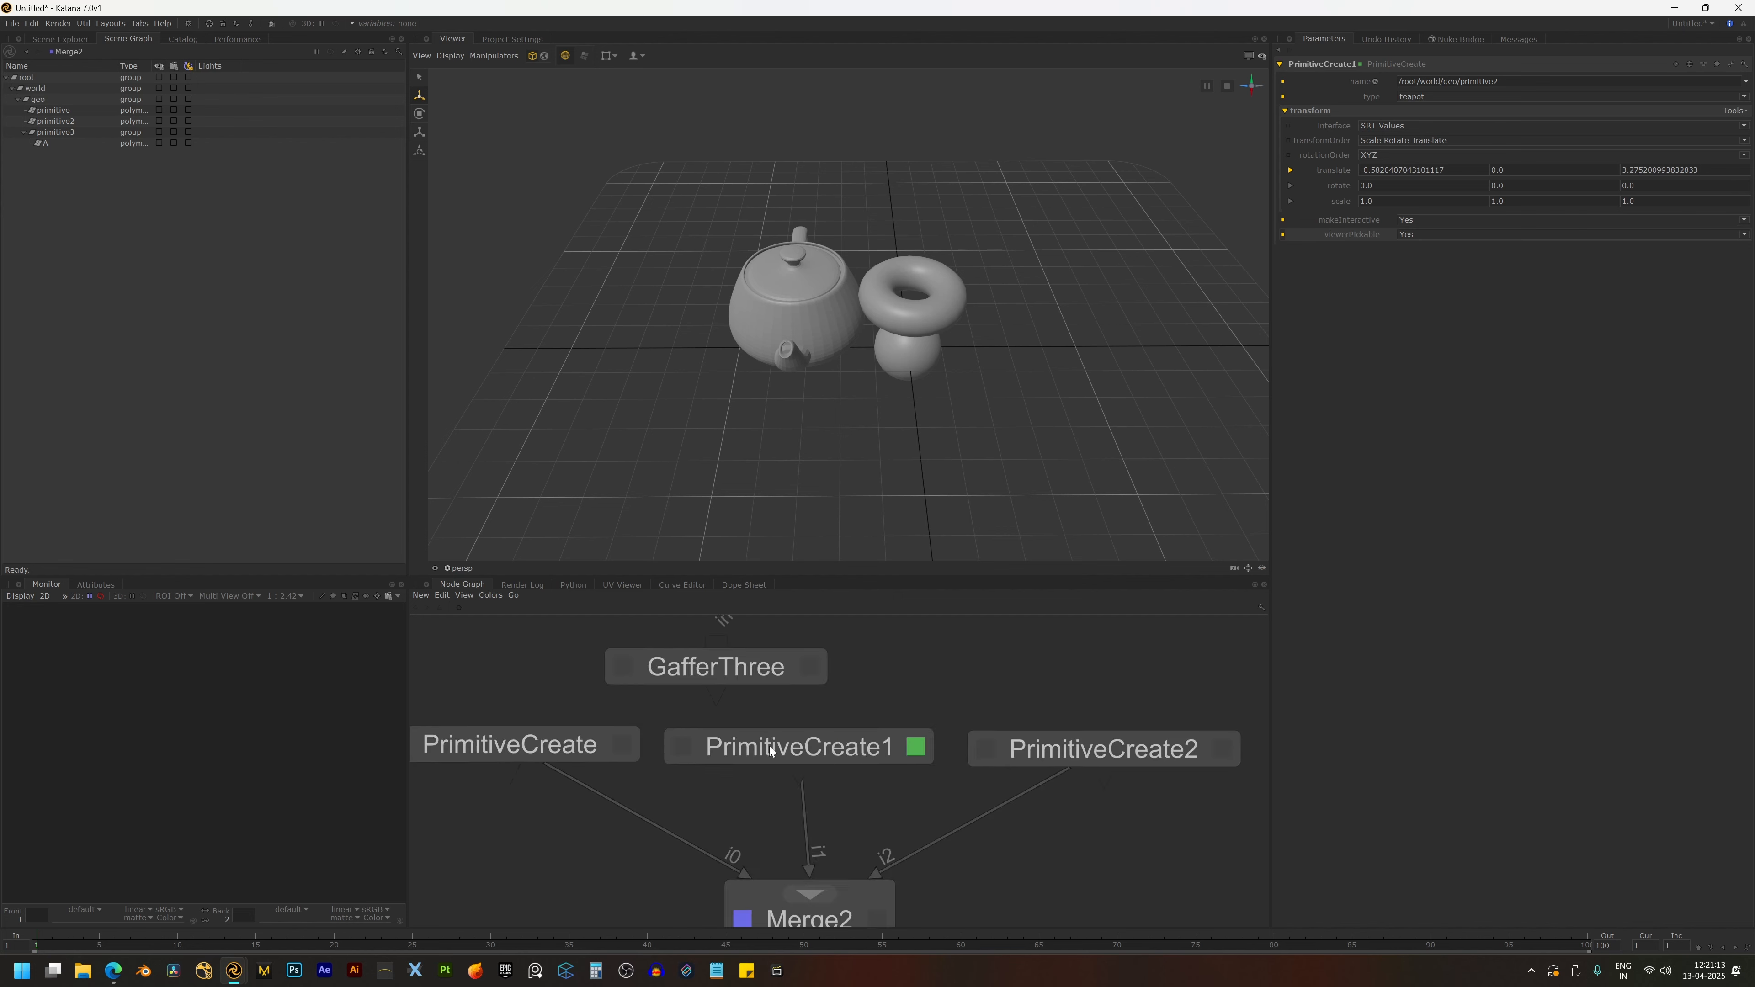
pyautogui.scroll(3, 769, 747)
pyautogui.scroll(-3, 637, 668)
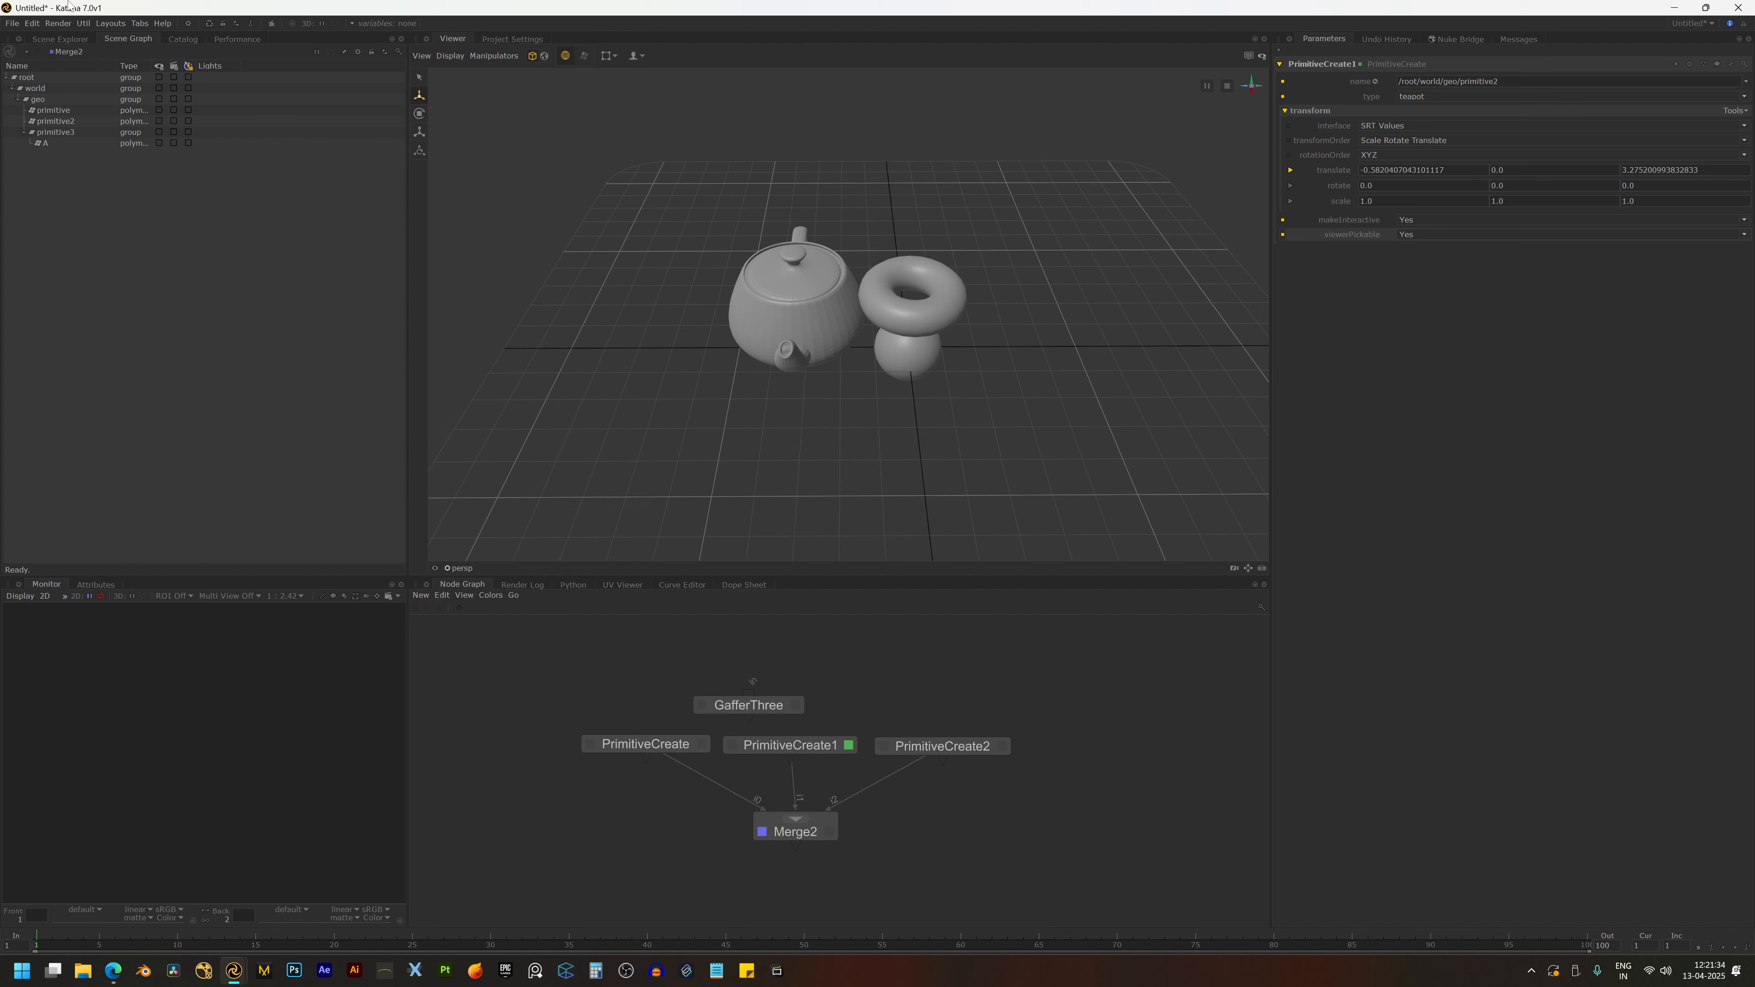
# - Switch to the cust1 layout and dock the Scene Graph as a full-height column along the window's left edge
pyautogui.click(110, 23)
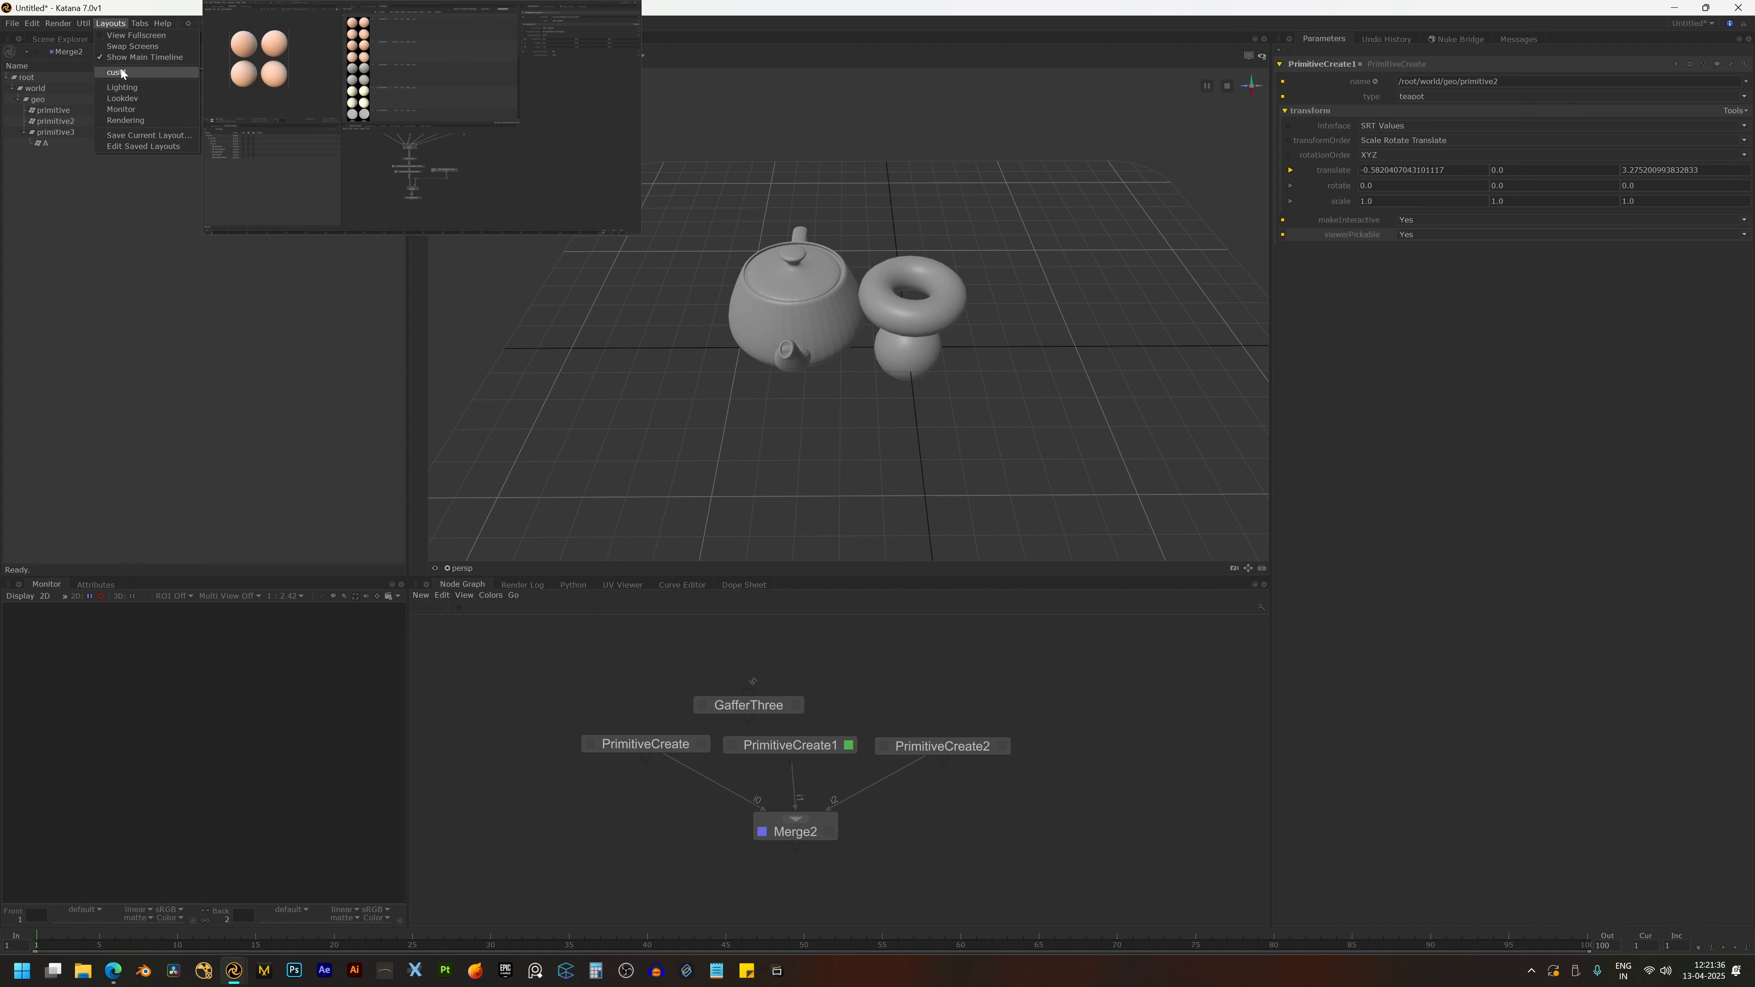
pyautogui.click(123, 71)
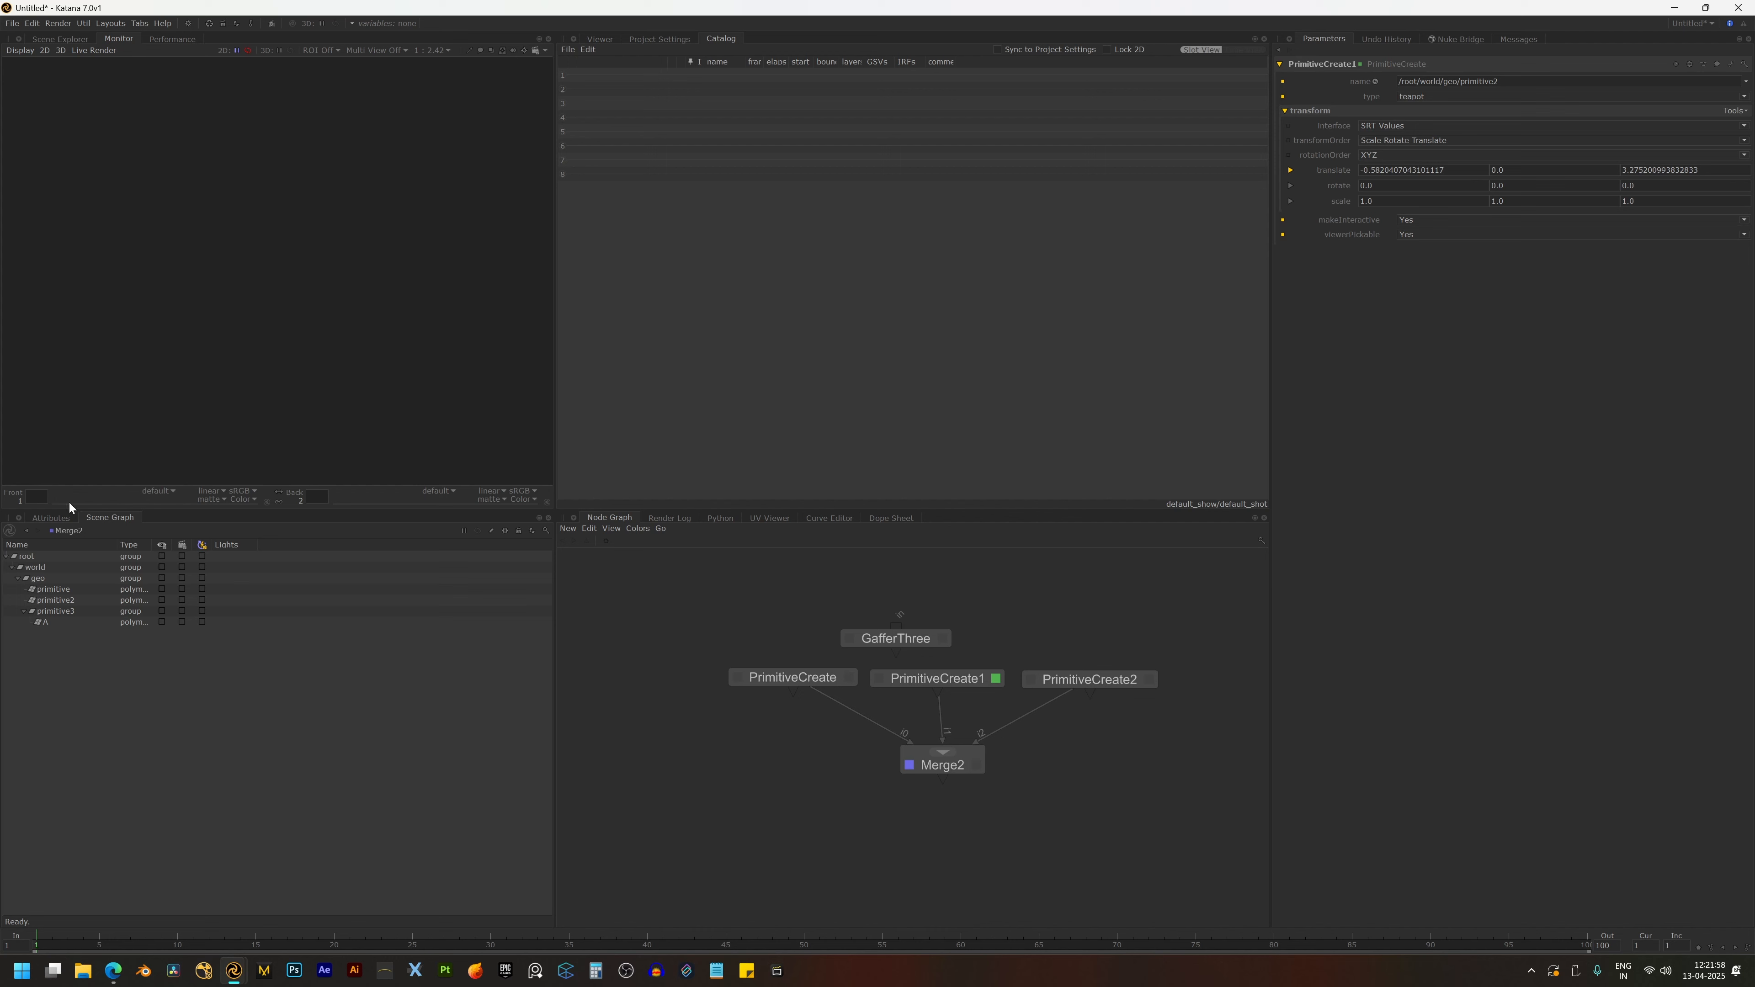
pyautogui.moveTo(103, 519); pyautogui.dragTo(4, 503)
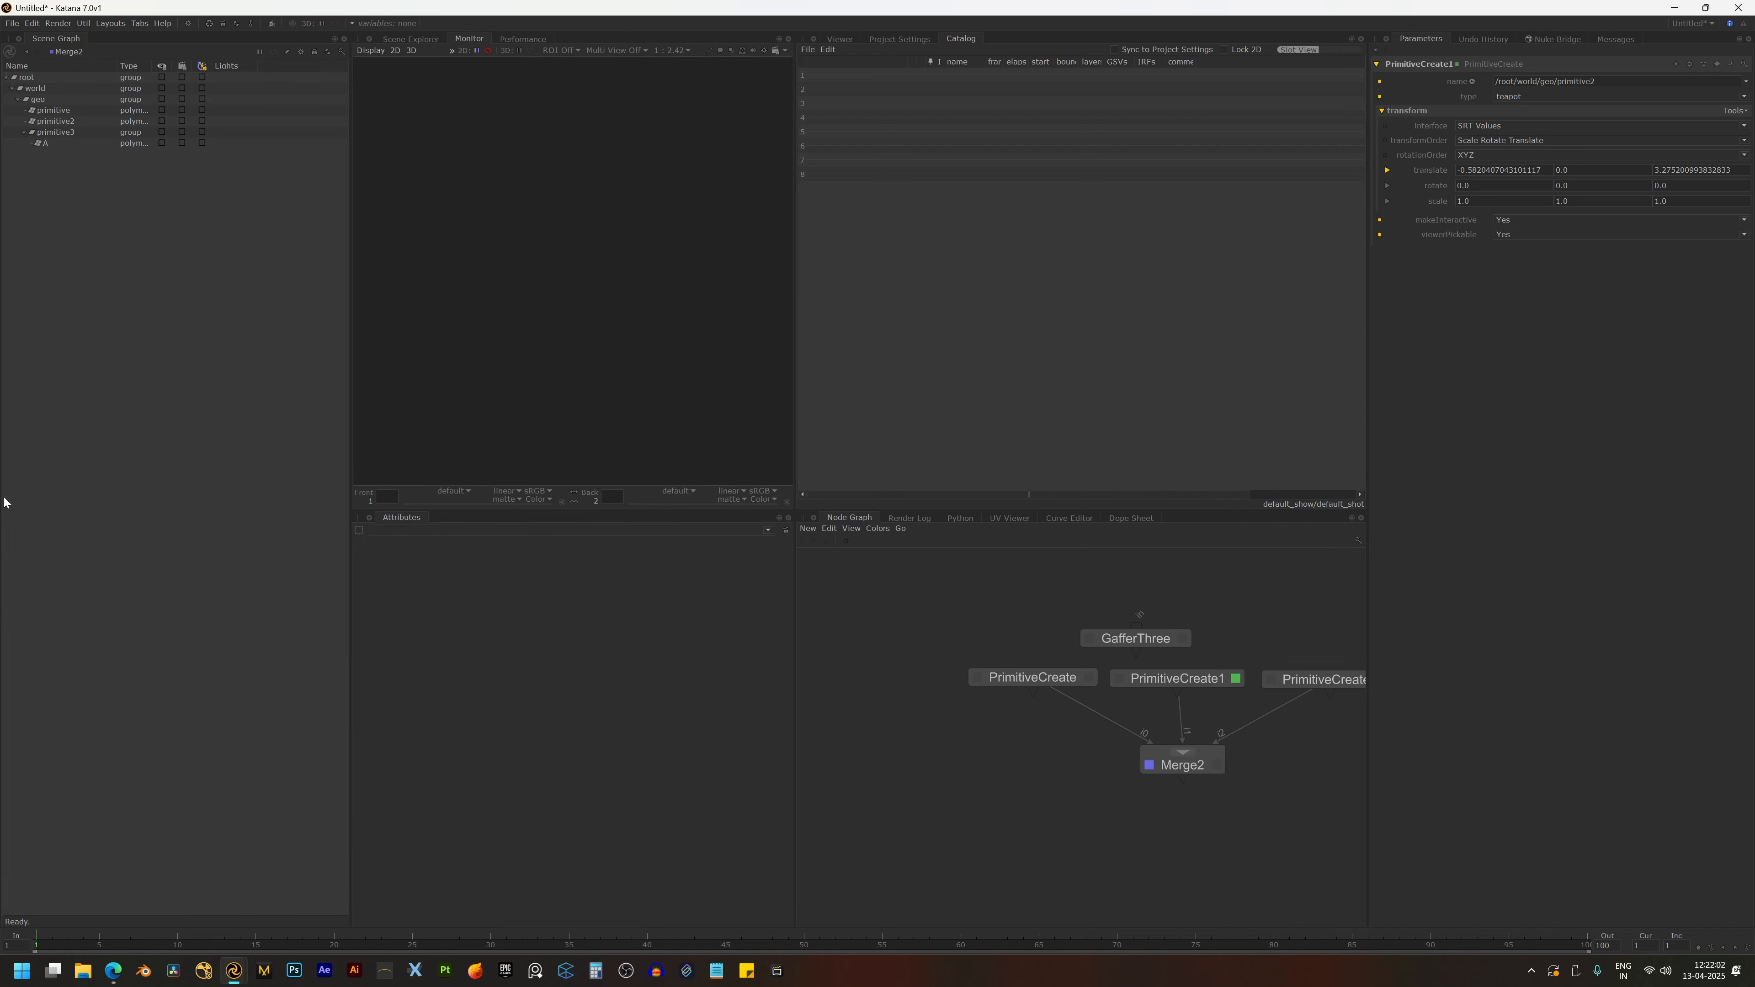
# - Move the Monitor into the Viewer's pane group and resize the surrounding panes to enlarge it
pyautogui.moveTo(348, 494); pyautogui.dragTo(263, 490)
pyautogui.moveTo(385, 38); pyautogui.dragTo(867, 421)
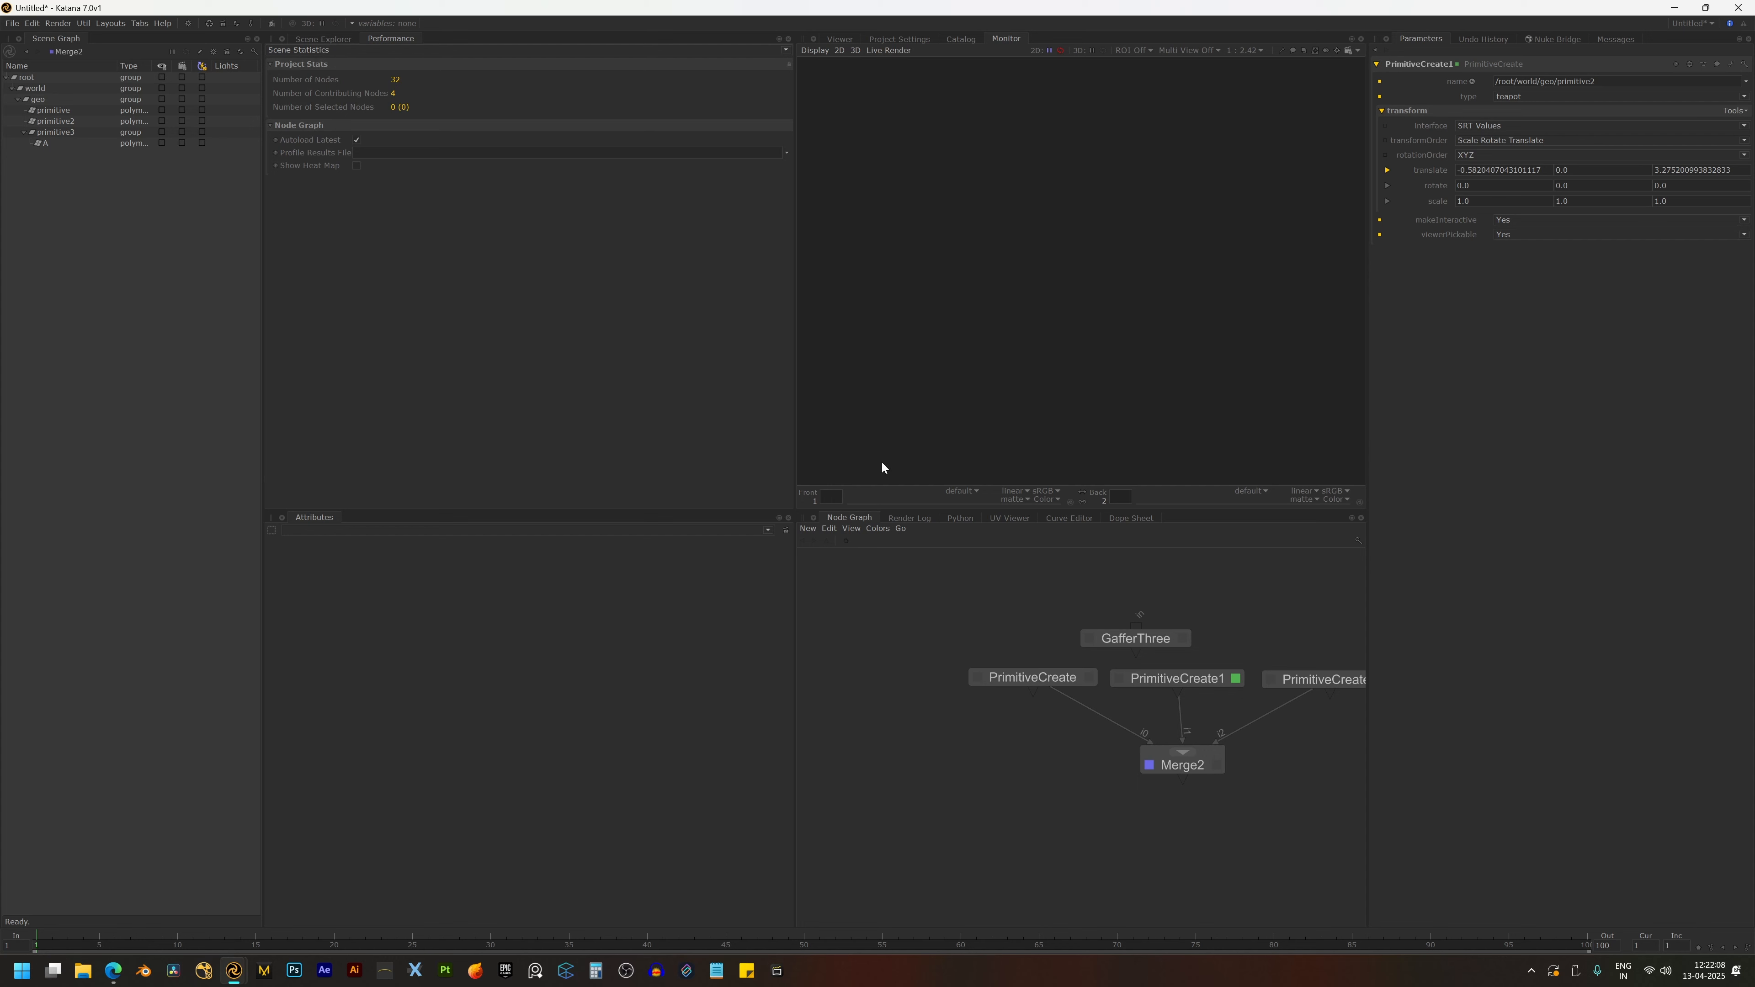
pyautogui.moveTo(834, 509); pyautogui.dragTo(433, 644)
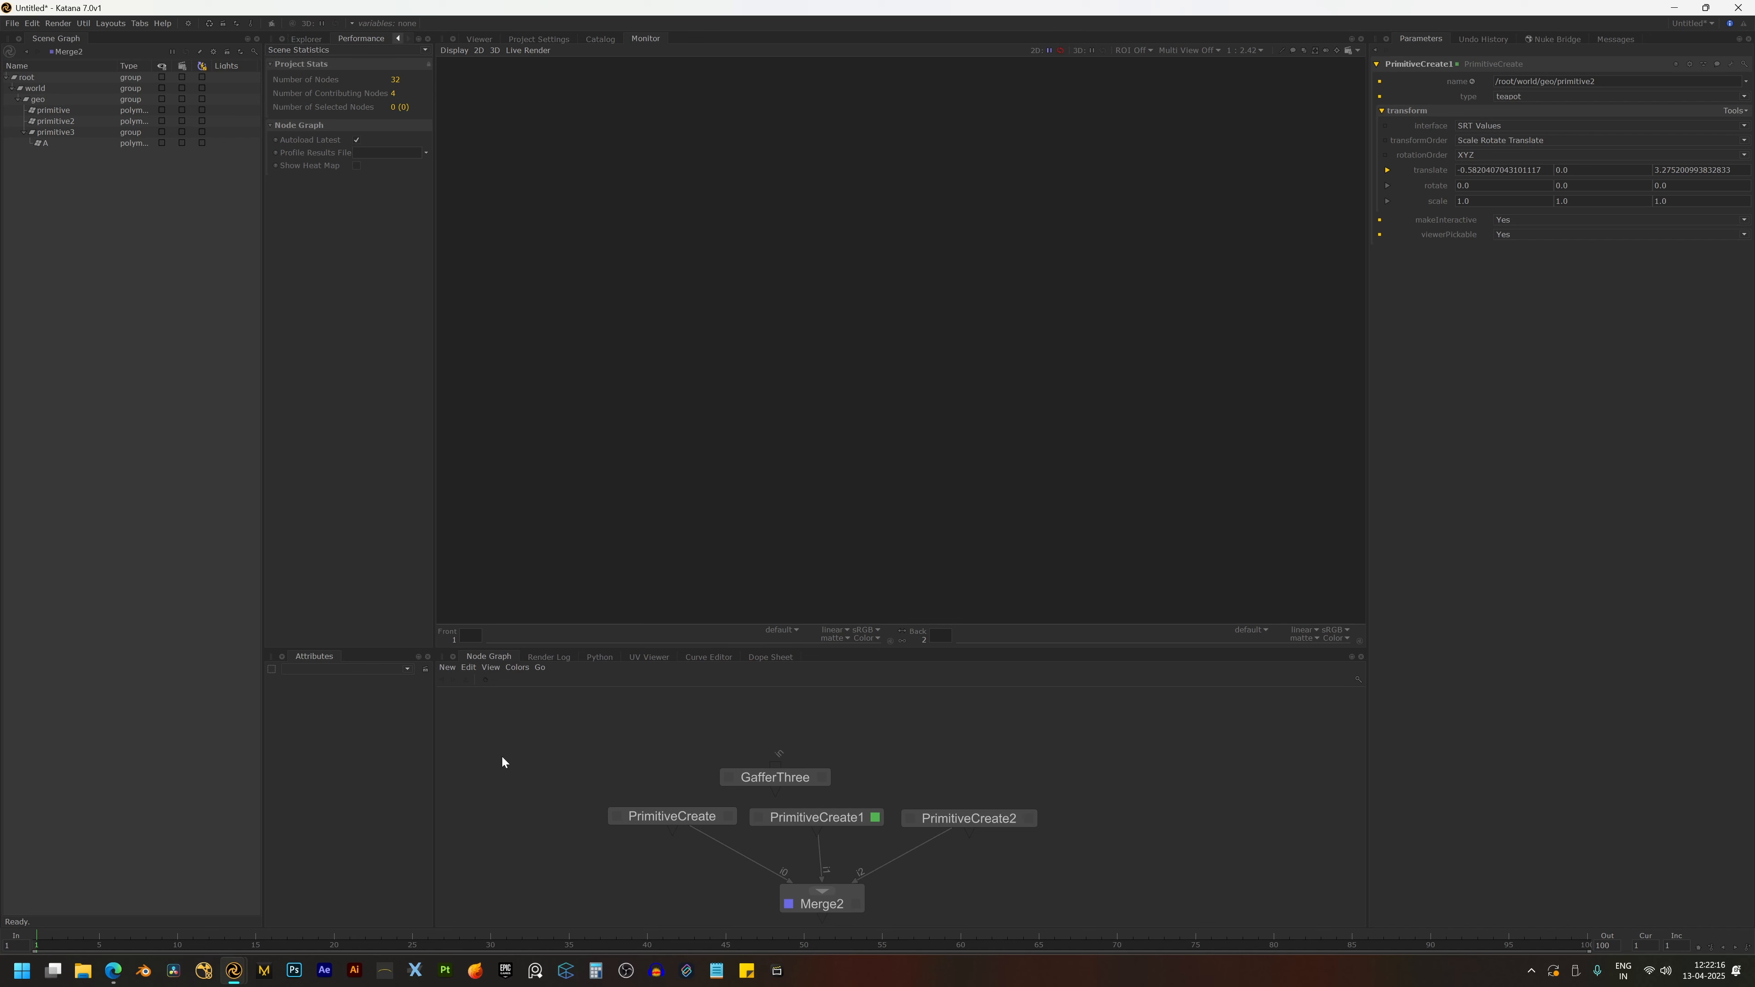
# - Move Attributes, Performance and Scene Explorer into the Parameters pane group
pyautogui.moveTo(315, 656); pyautogui.dragTo(1482, 183)
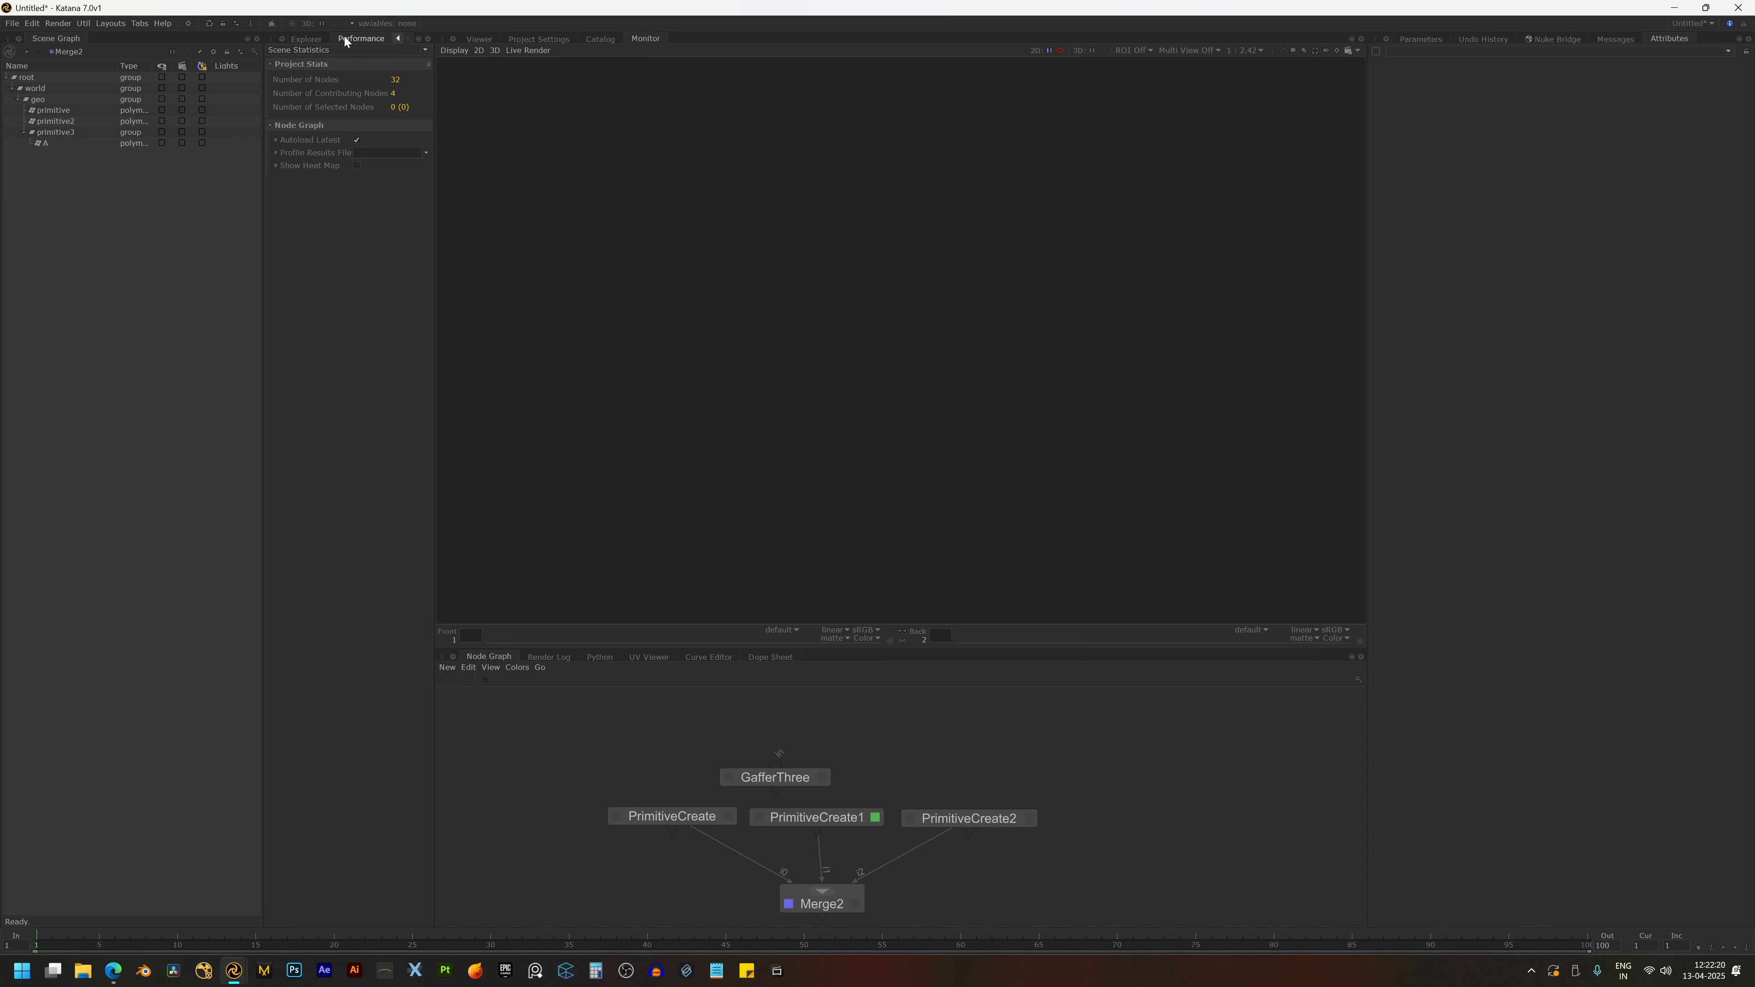
pyautogui.moveTo(359, 40); pyautogui.dragTo(1491, 104)
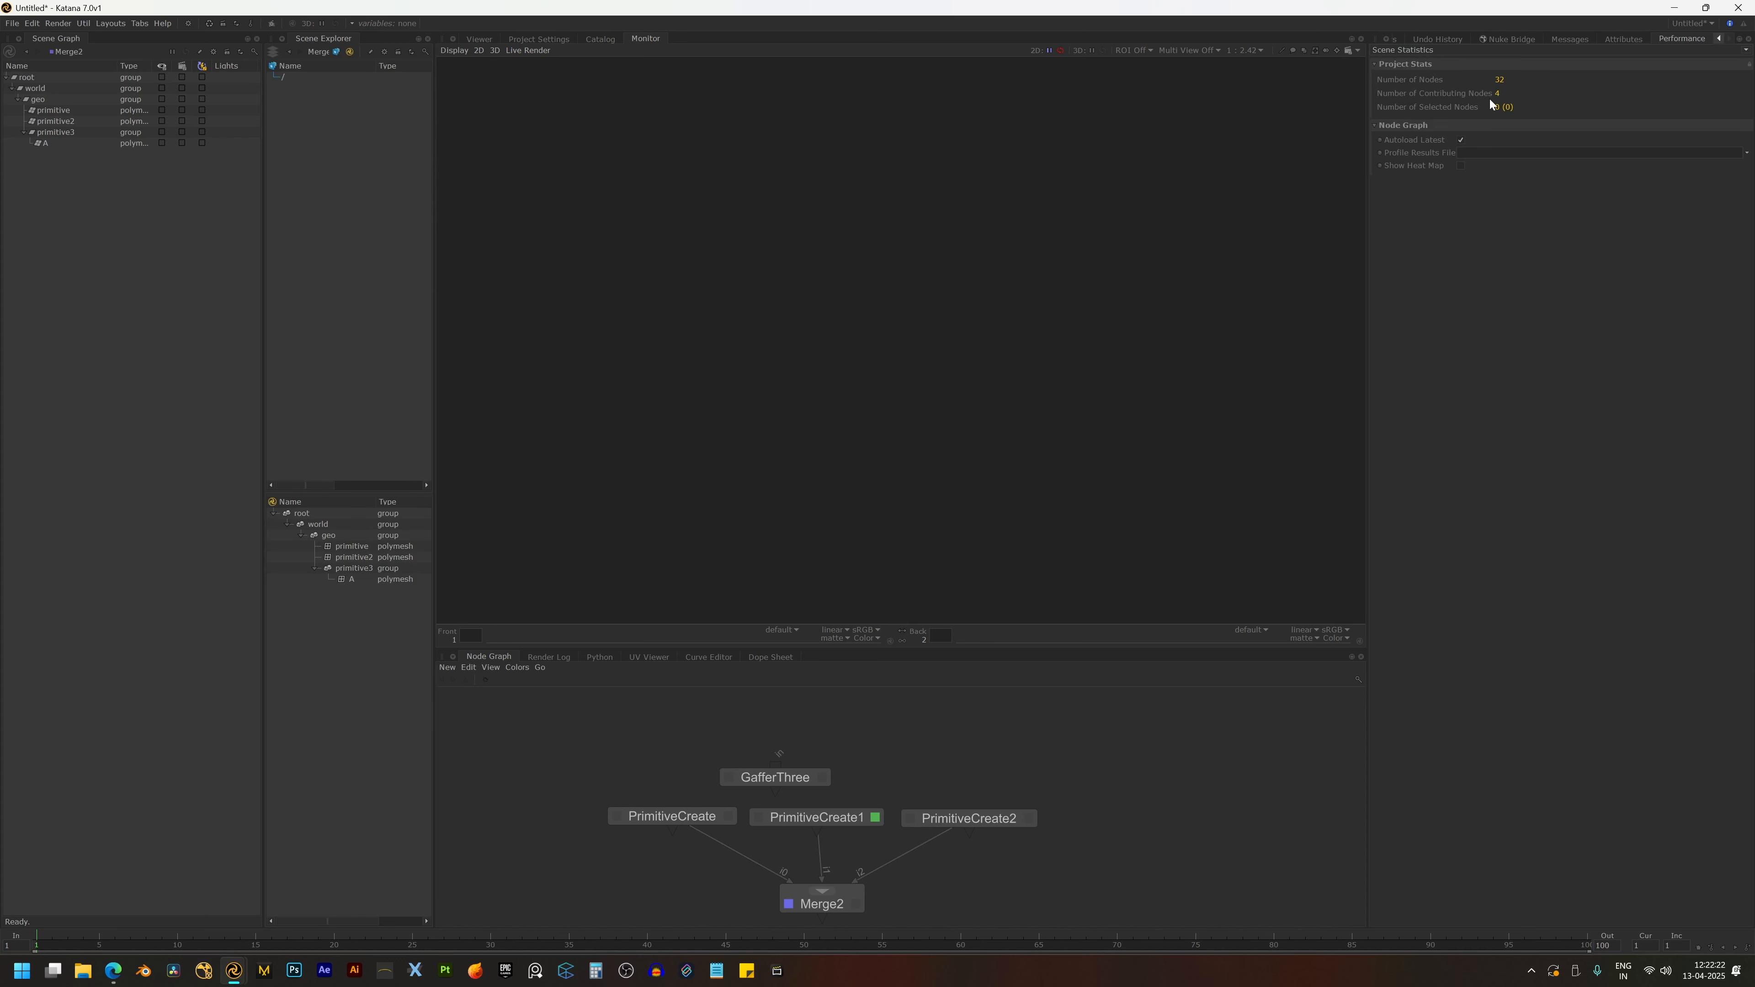
pyautogui.moveTo(297, 40); pyautogui.dragTo(1623, 165)
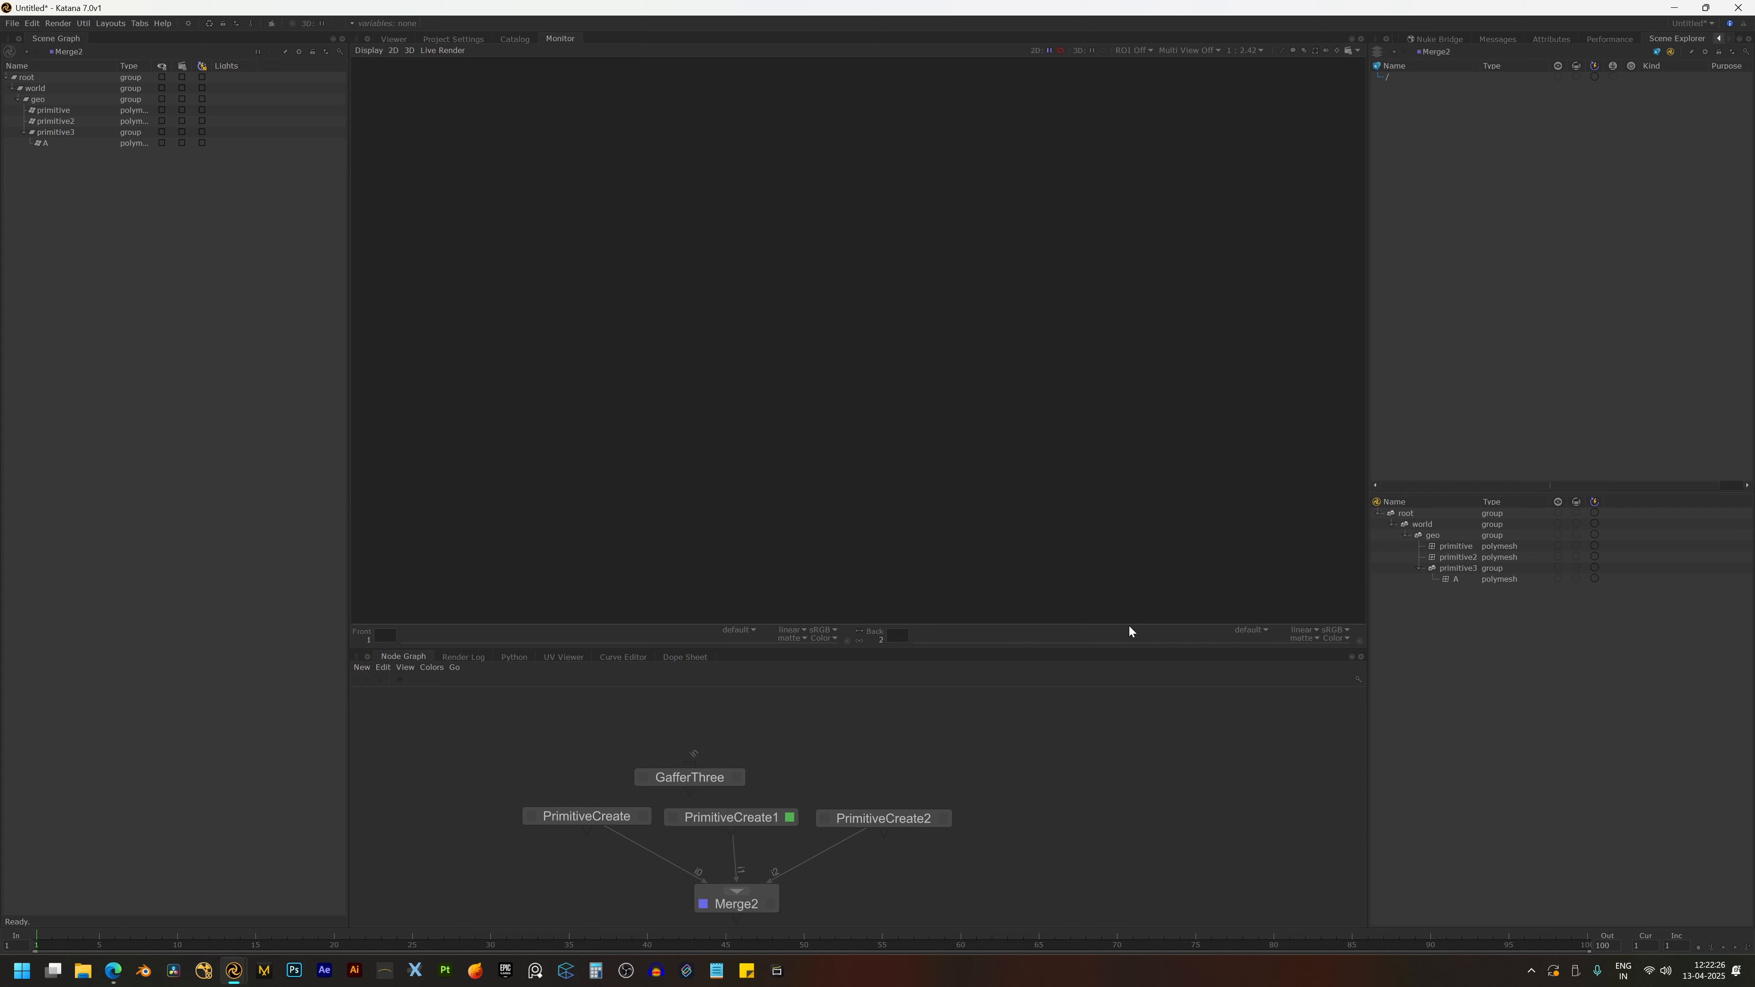
# - Enlarge the Monitor pane further and place the Scene Explorer in the Scene Graph's pane group, keeping the Scene Graph in front
pyautogui.moveTo(1126, 646); pyautogui.dragTo(1121, 775)
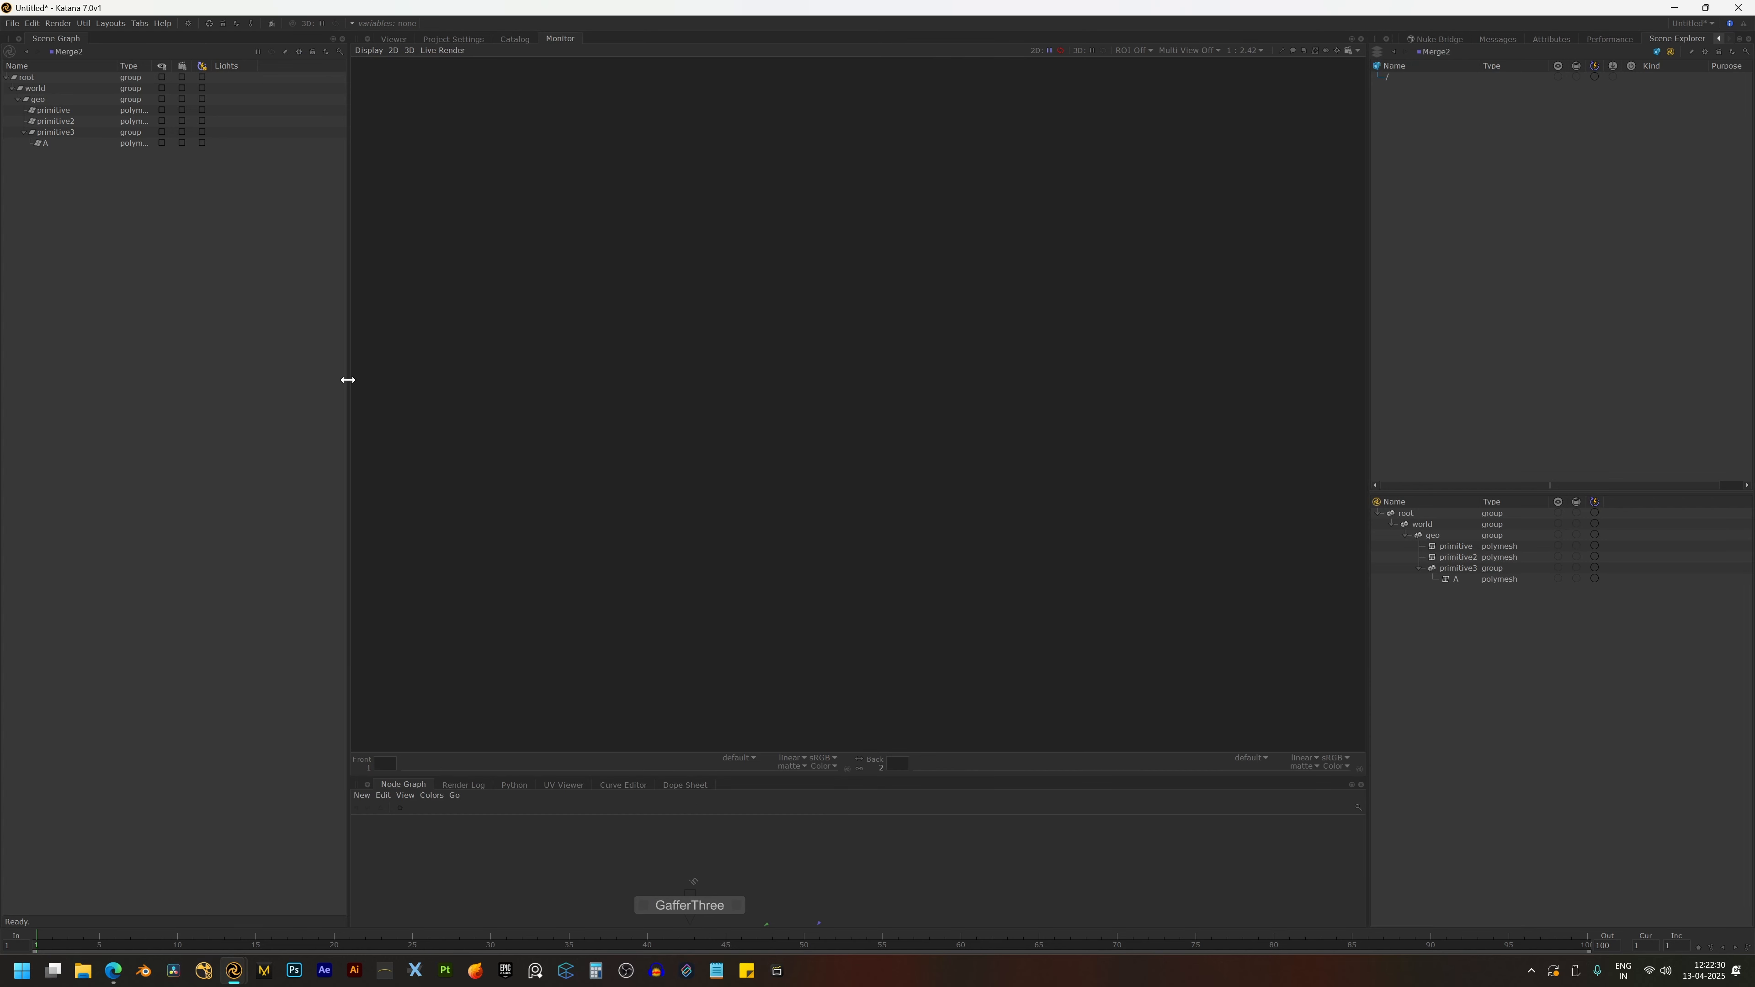
pyautogui.moveTo(343, 379); pyautogui.dragTo(245, 374)
pyautogui.moveTo(1684, 42); pyautogui.dragTo(28, 40)
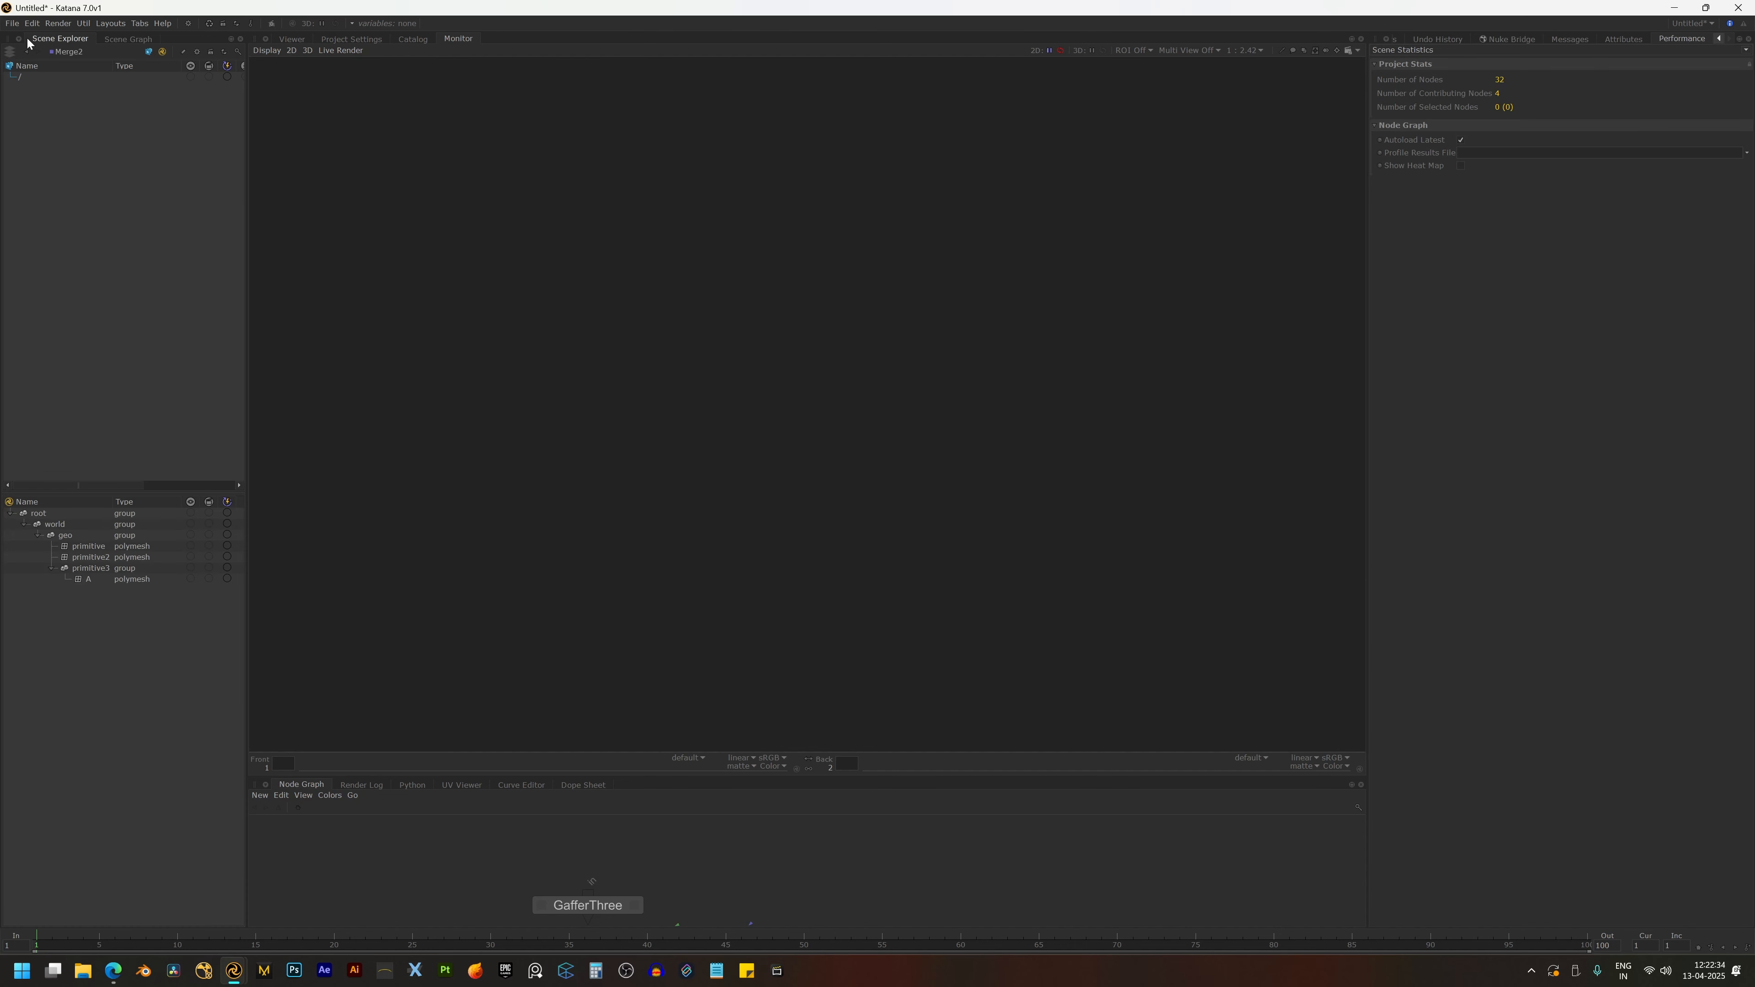
pyautogui.click(117, 40)
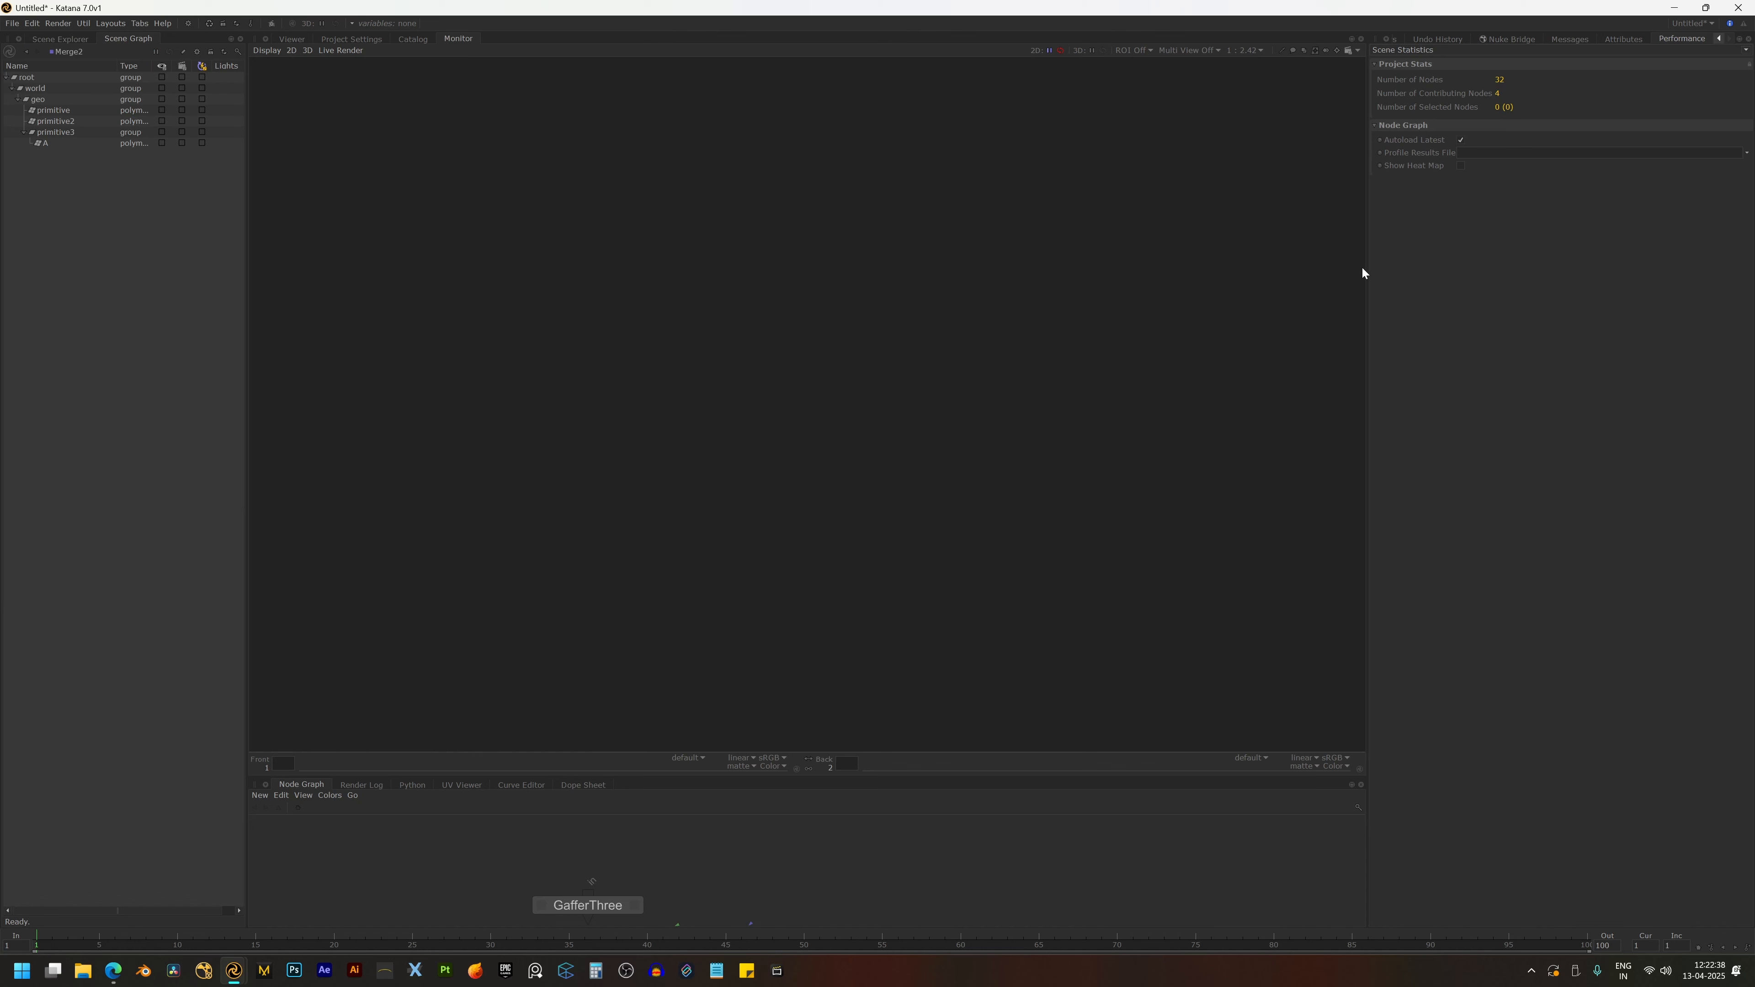
# - Bring the Parameters to the front of its pane group and shrink the node graph view to fit its smaller pane
pyautogui.click(1465, 39)
pyautogui.click(1397, 39)
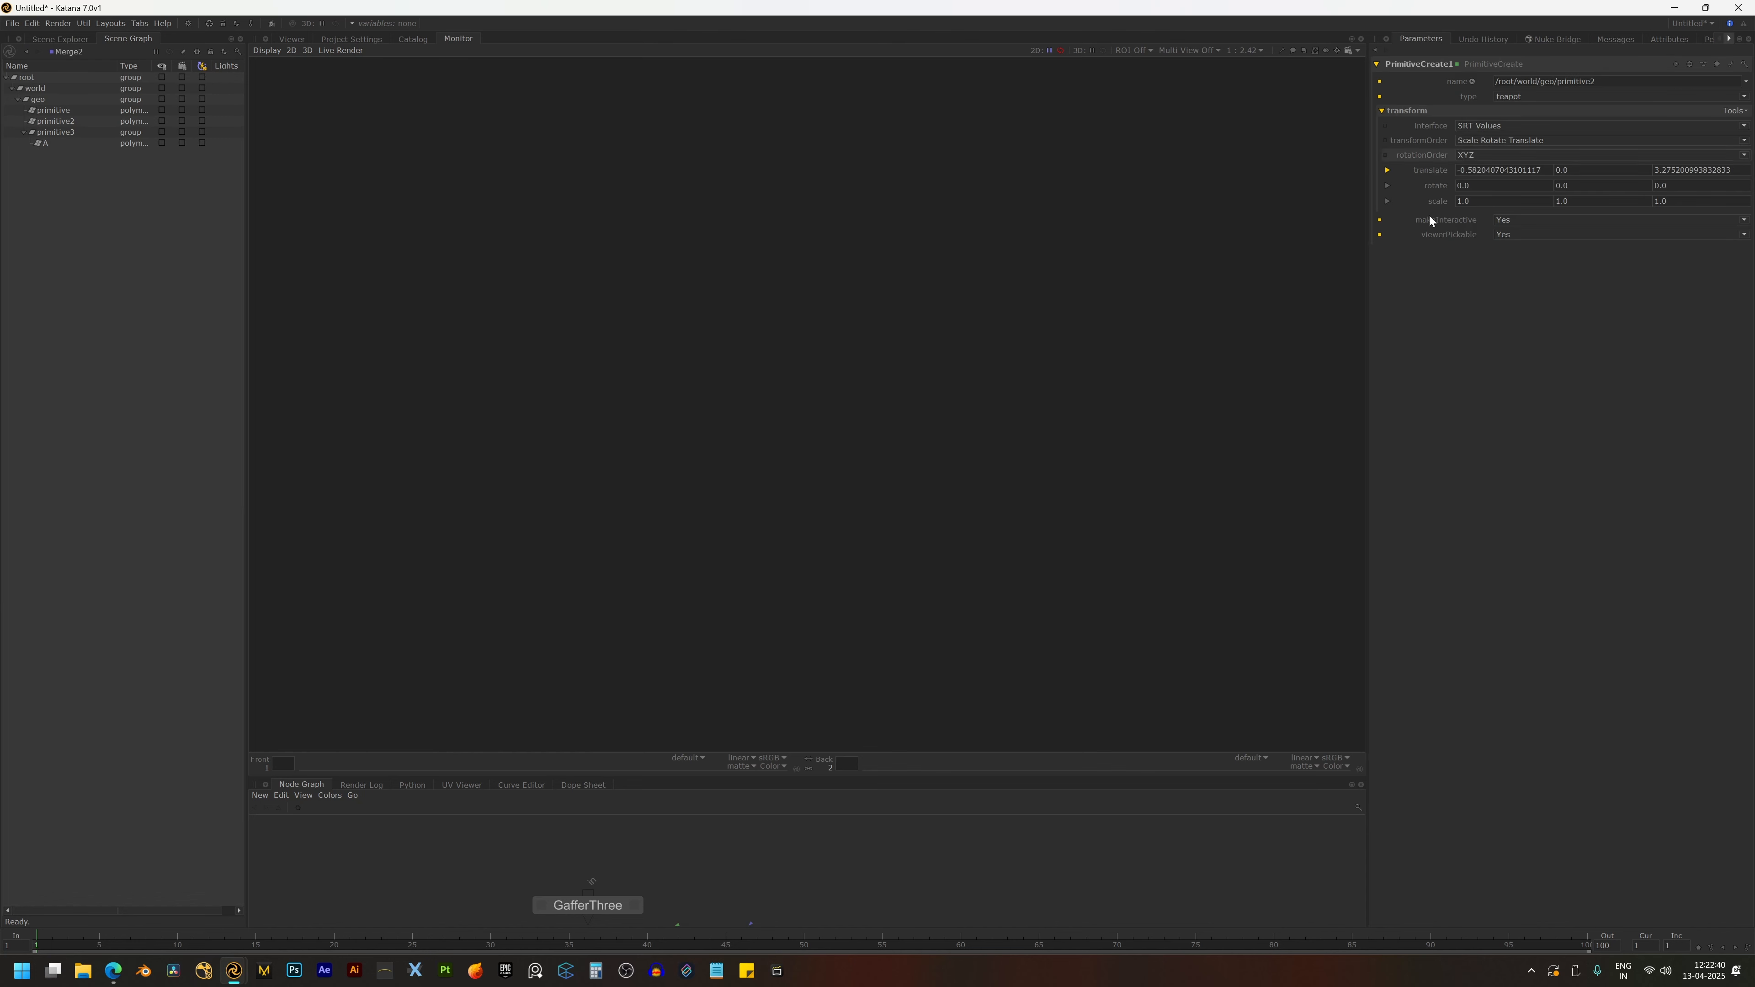
pyautogui.scroll(-3, 718, 858)
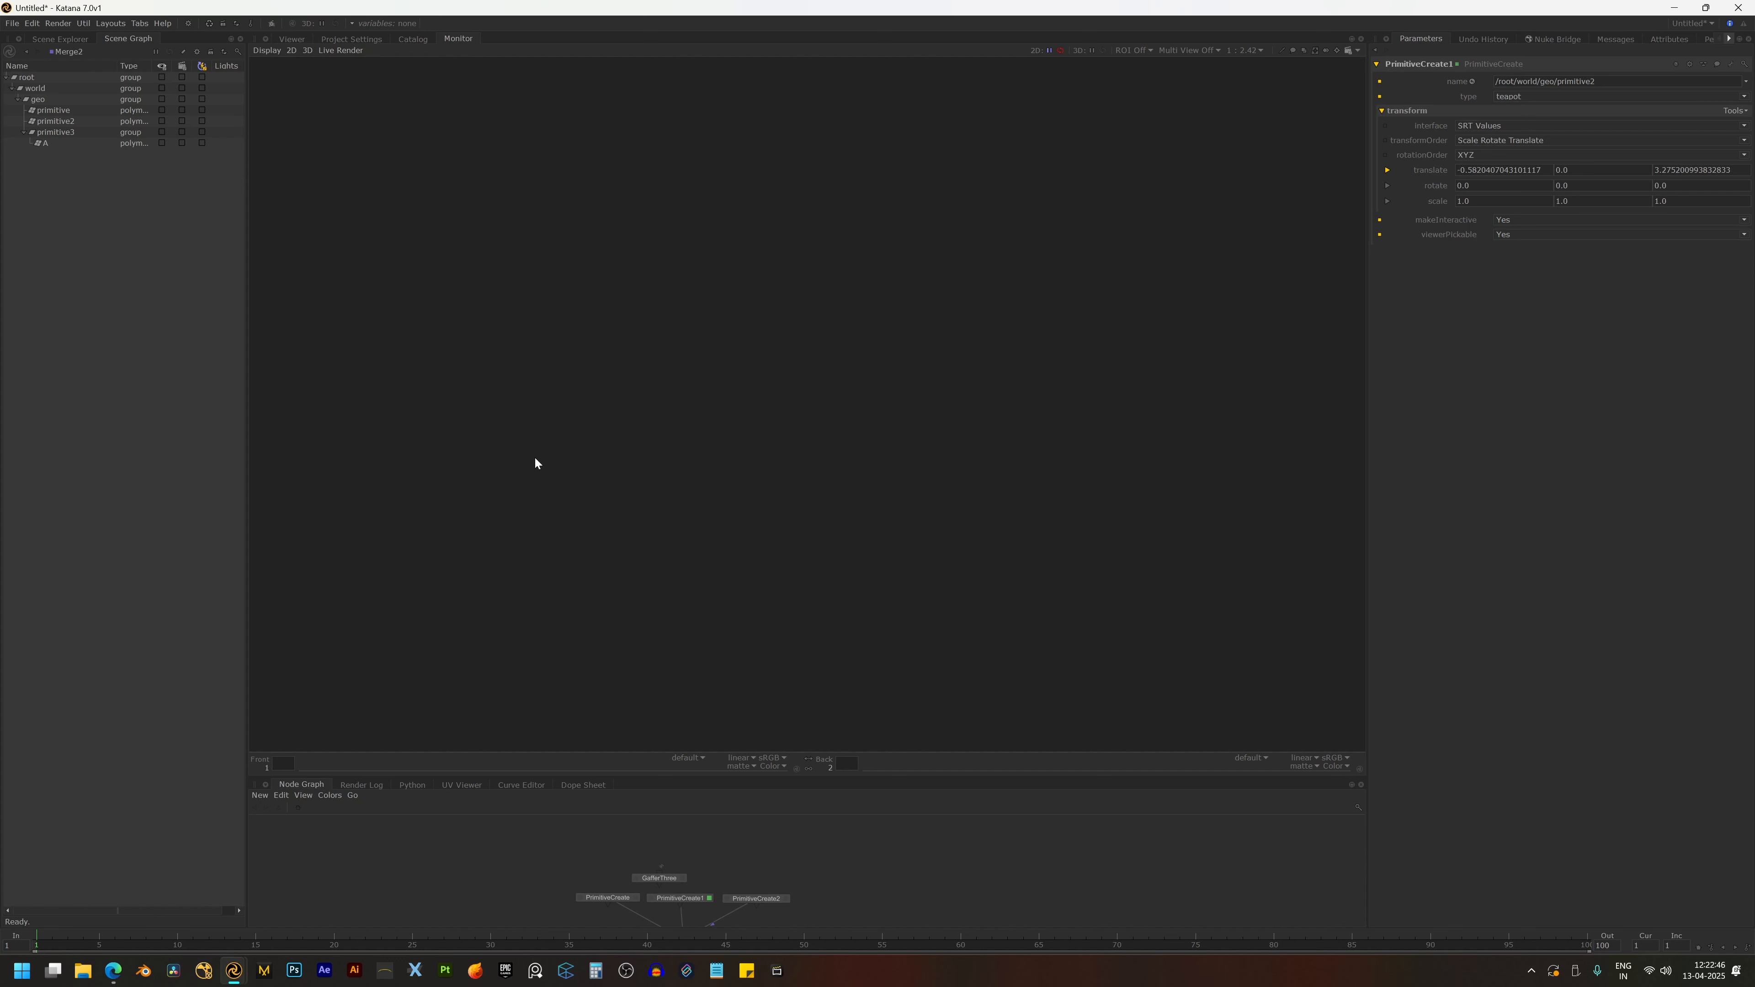
# - Save the current layout under the name MAYA
pyautogui.click(109, 23)
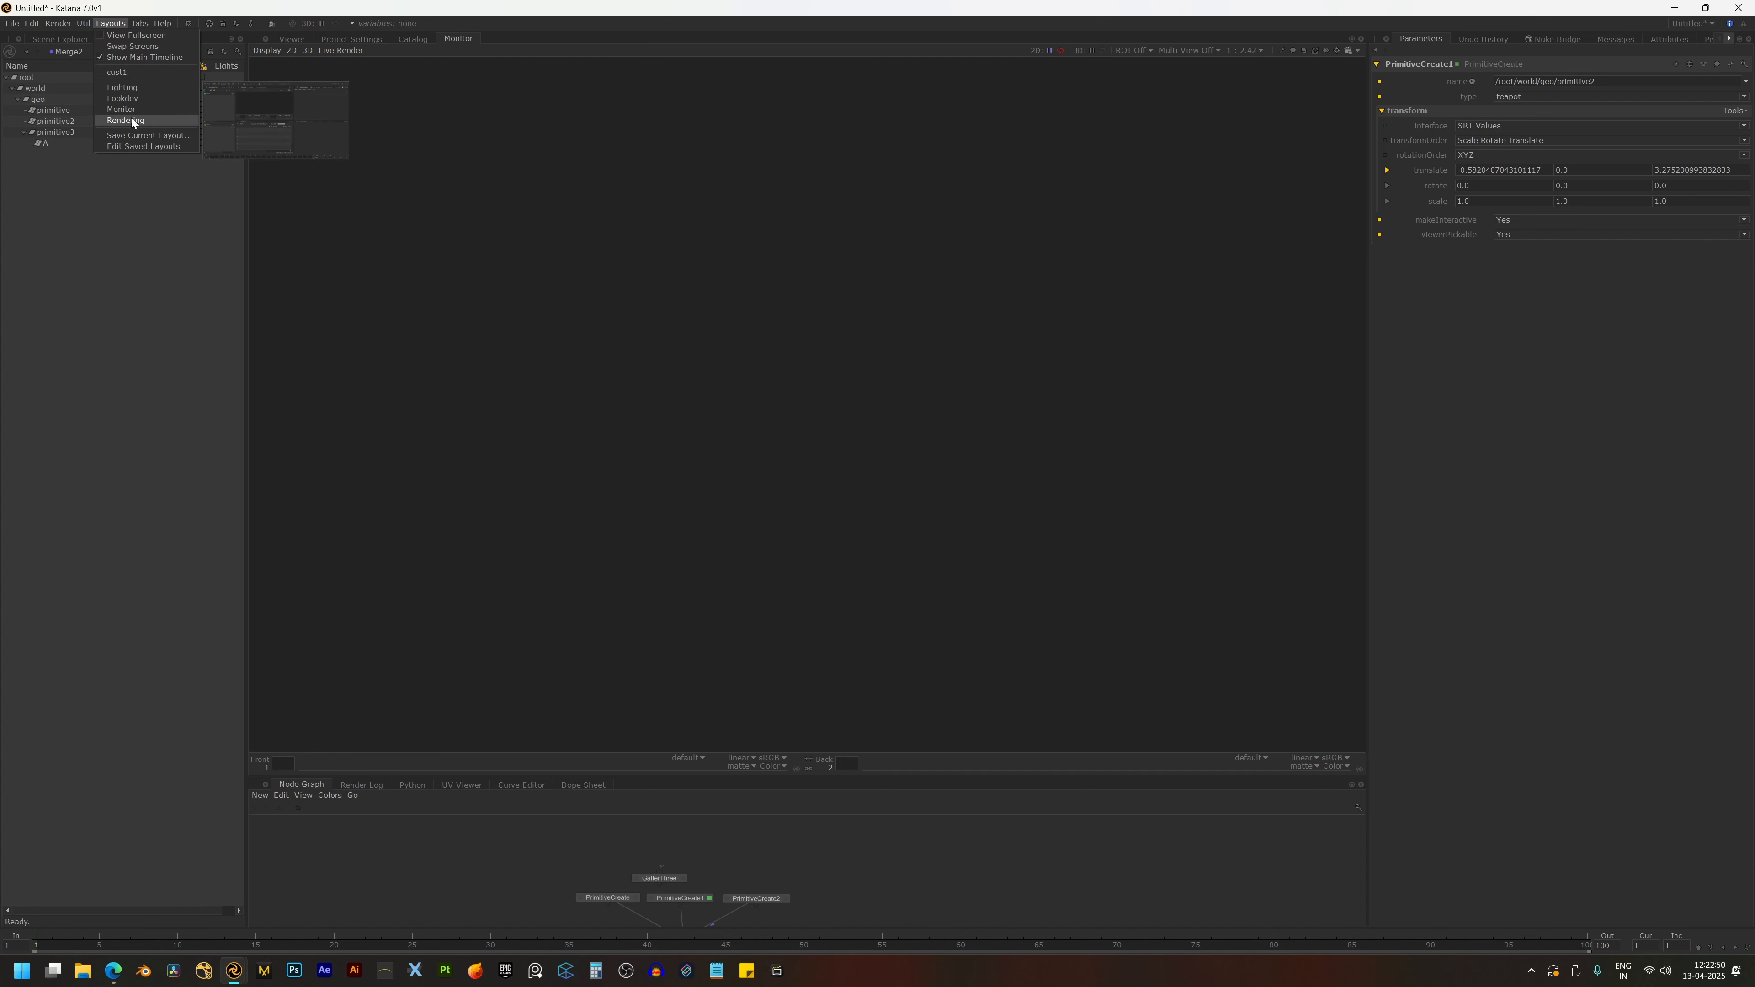
pyautogui.click(141, 135)
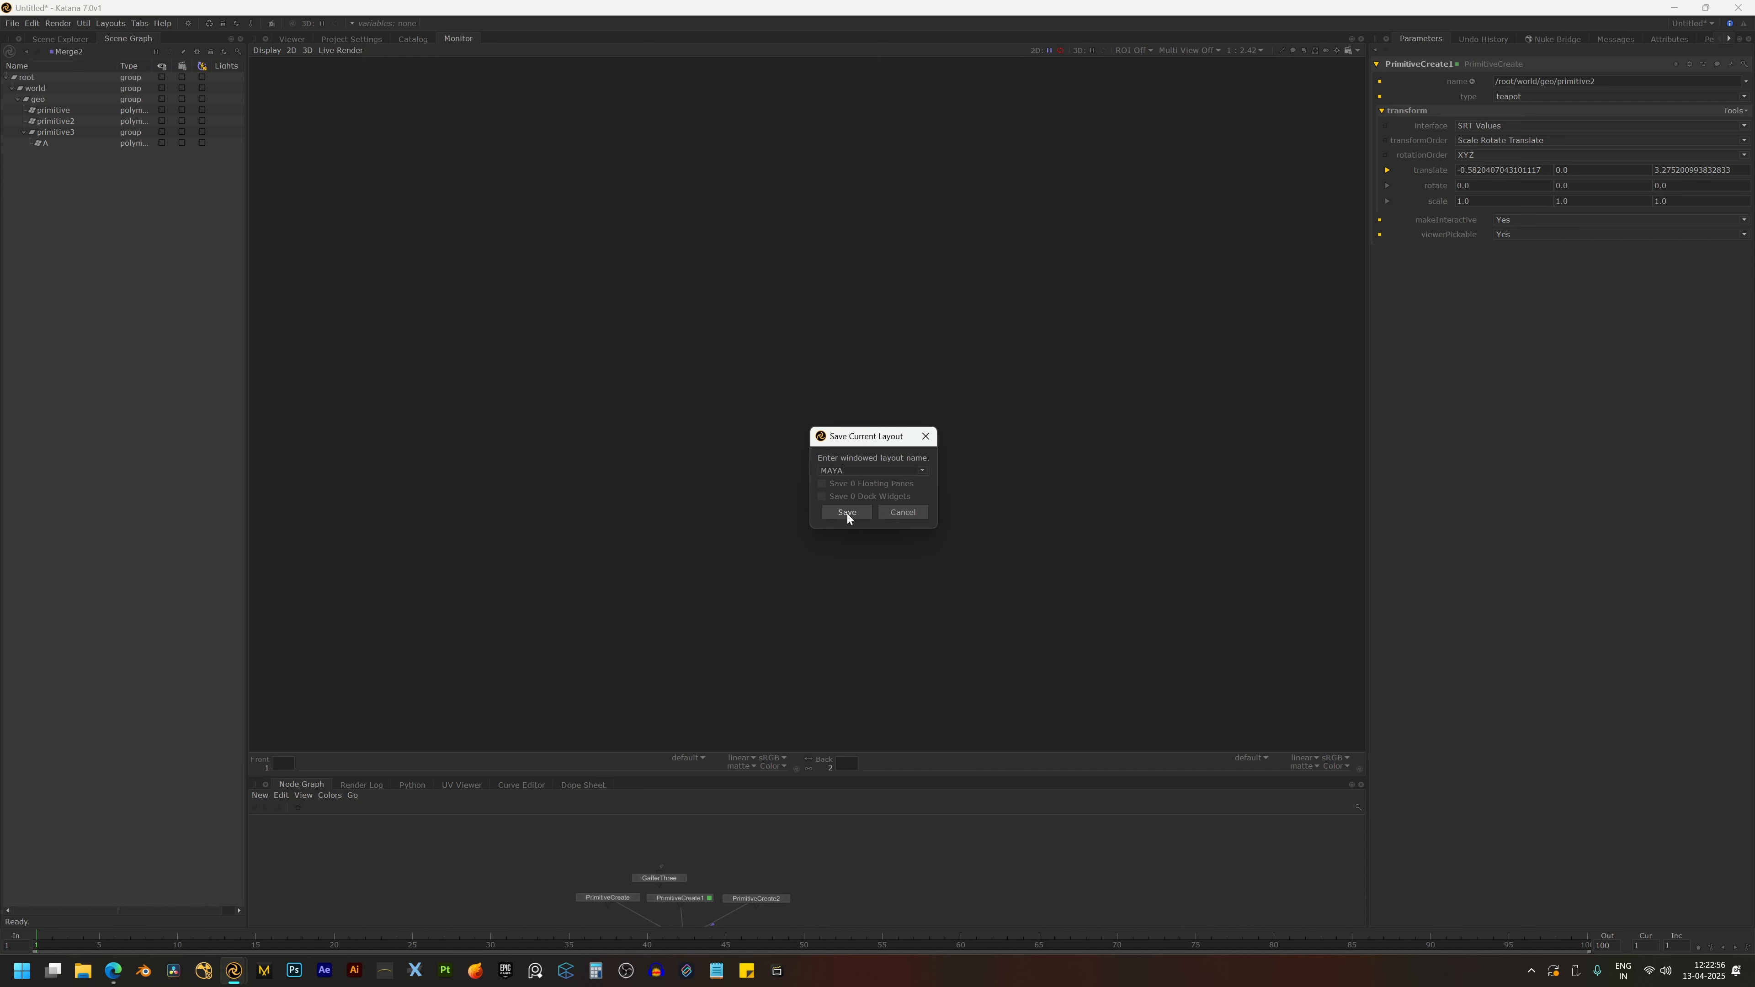
pyautogui.write('MAYA')
pyautogui.click(847, 513)
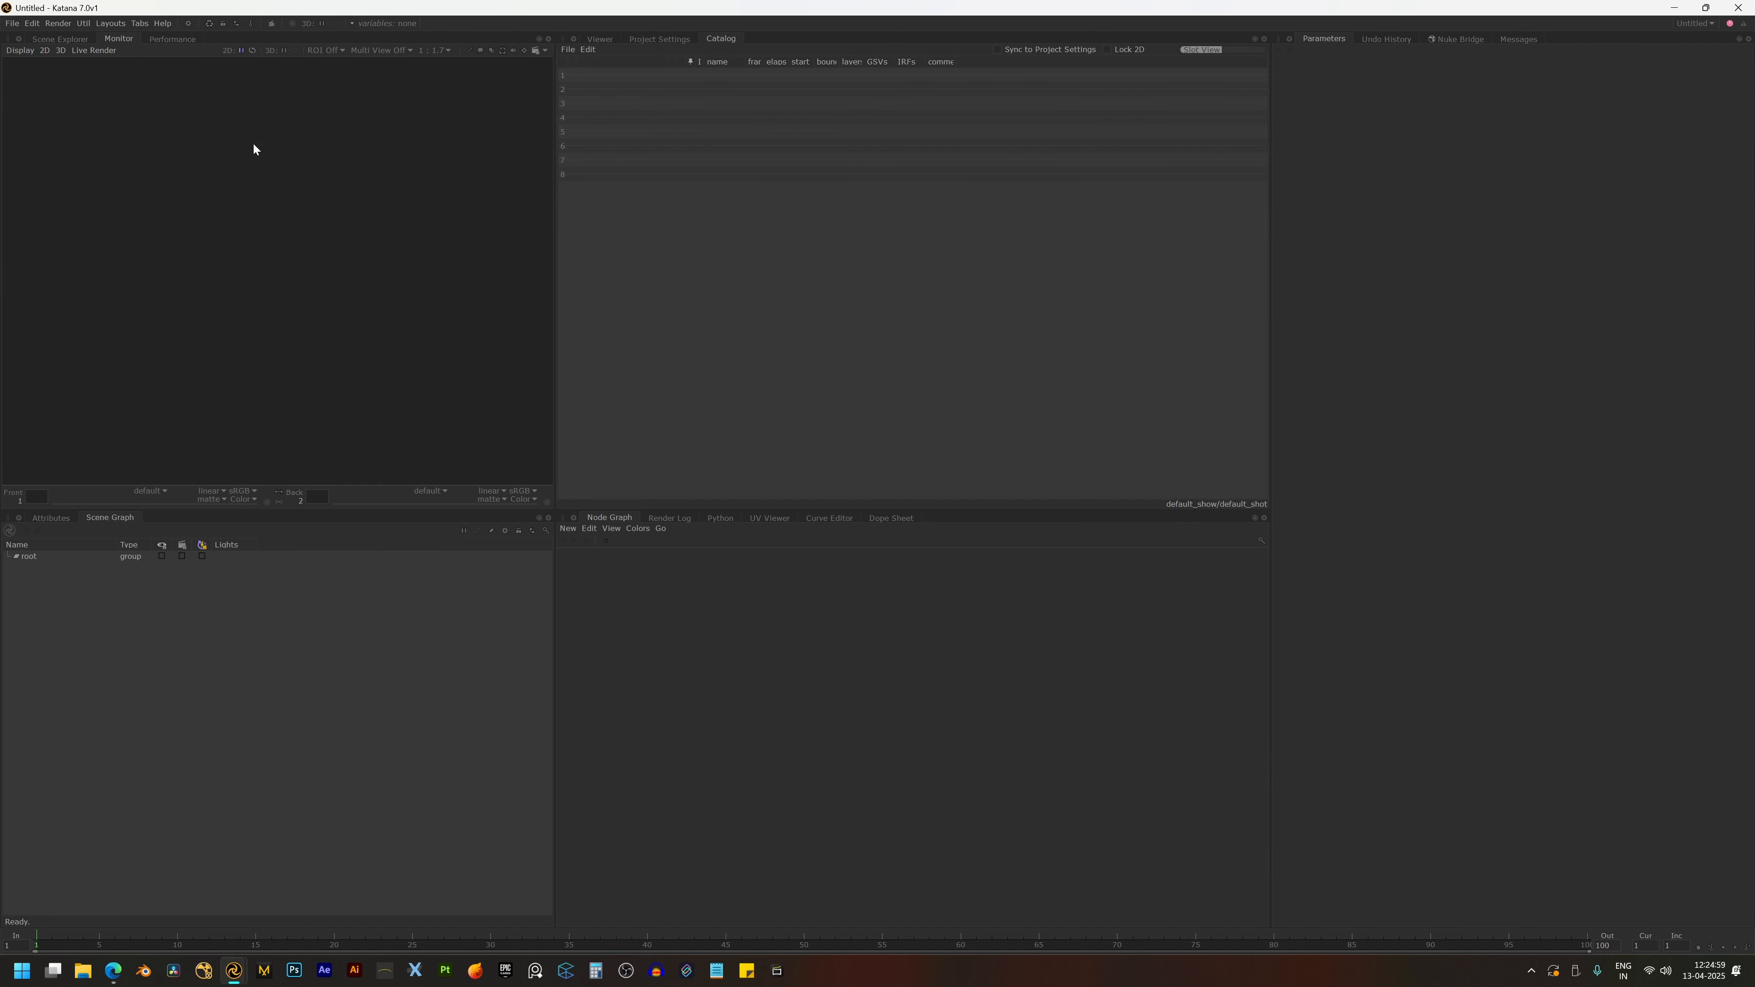